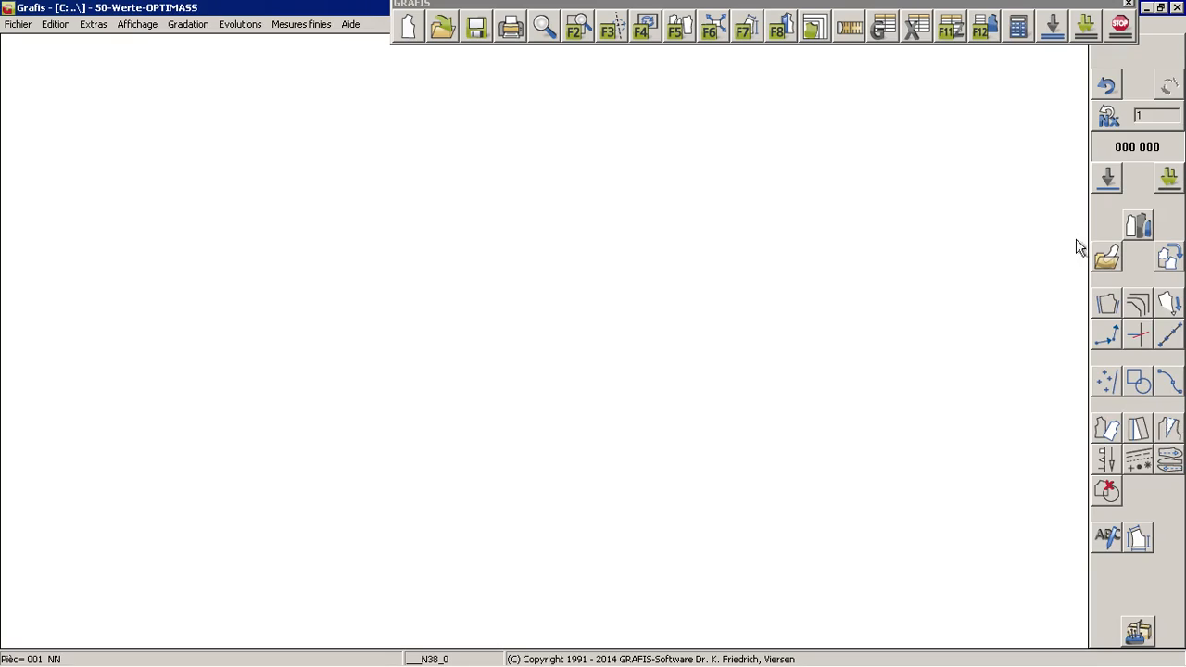
# - Load the Jupe 20 basic construction from the Grafis - Jupes modules into the model
pyautogui.click(1108, 259)
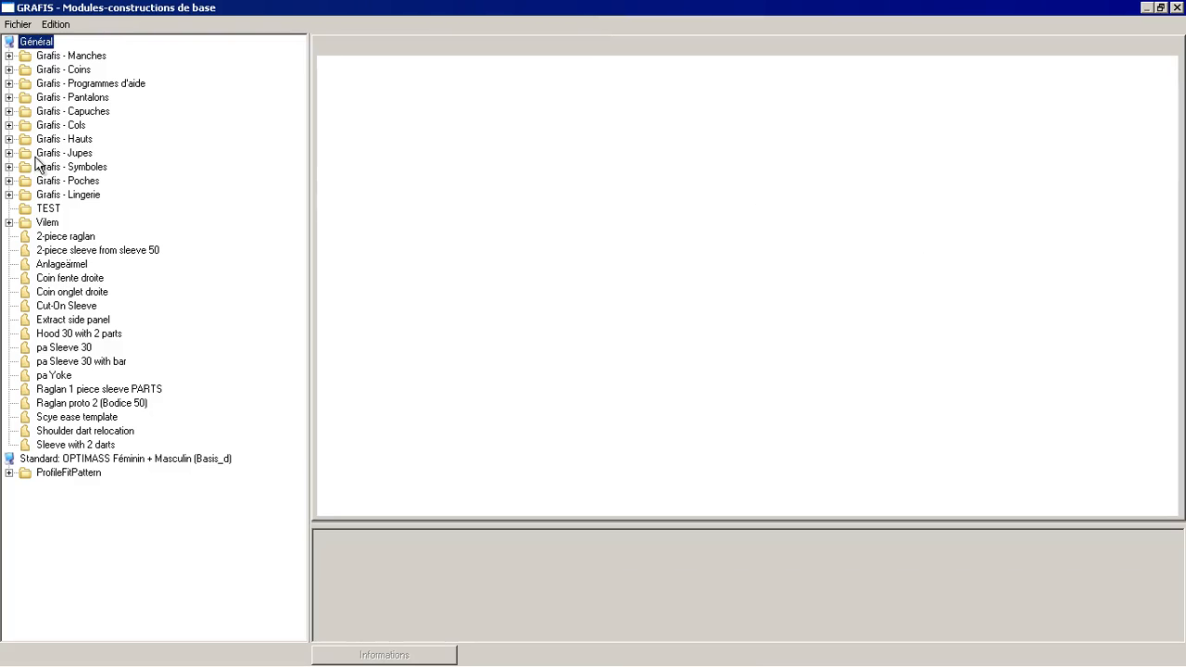
pyautogui.click(2, 154)
pyautogui.click(43, 168)
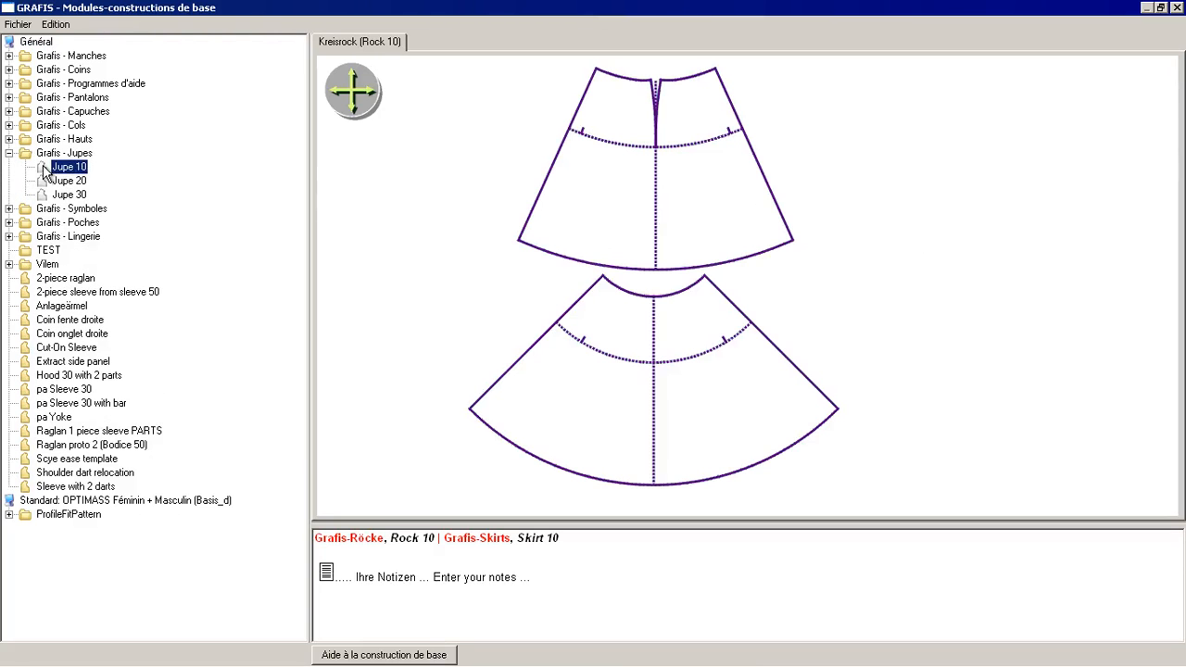
pyautogui.click(46, 182)
pyautogui.doubleClick(47, 181)
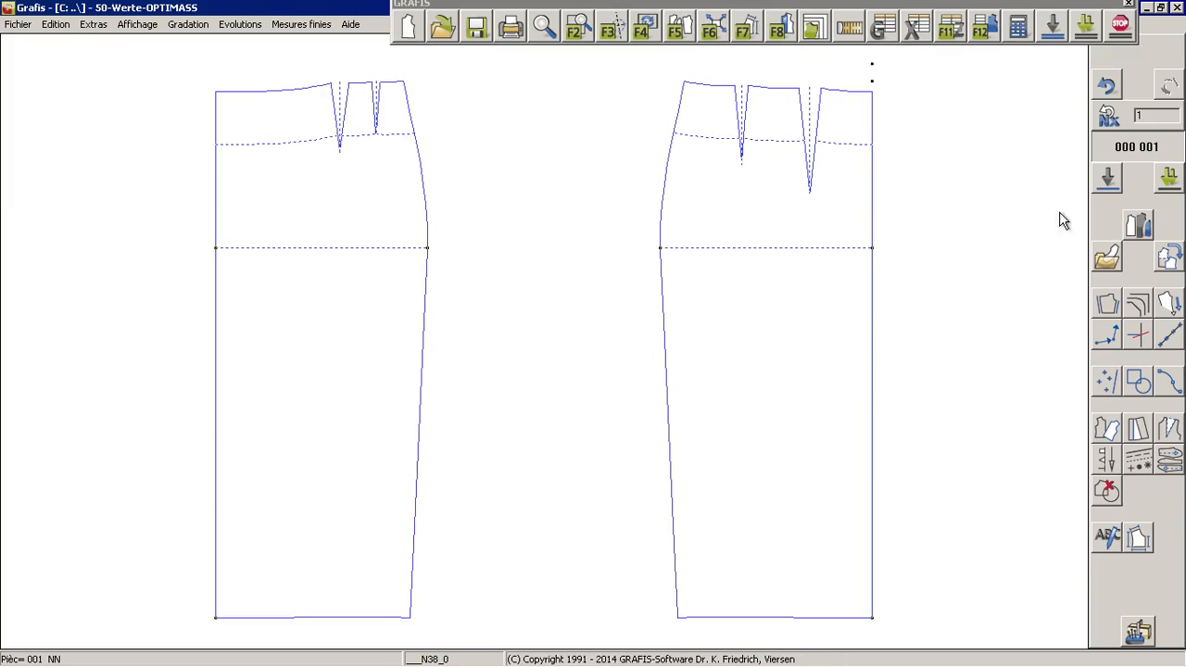
# - Add a new empty part 002 to the model's part list and make it the active part
pyautogui.click(1140, 228)
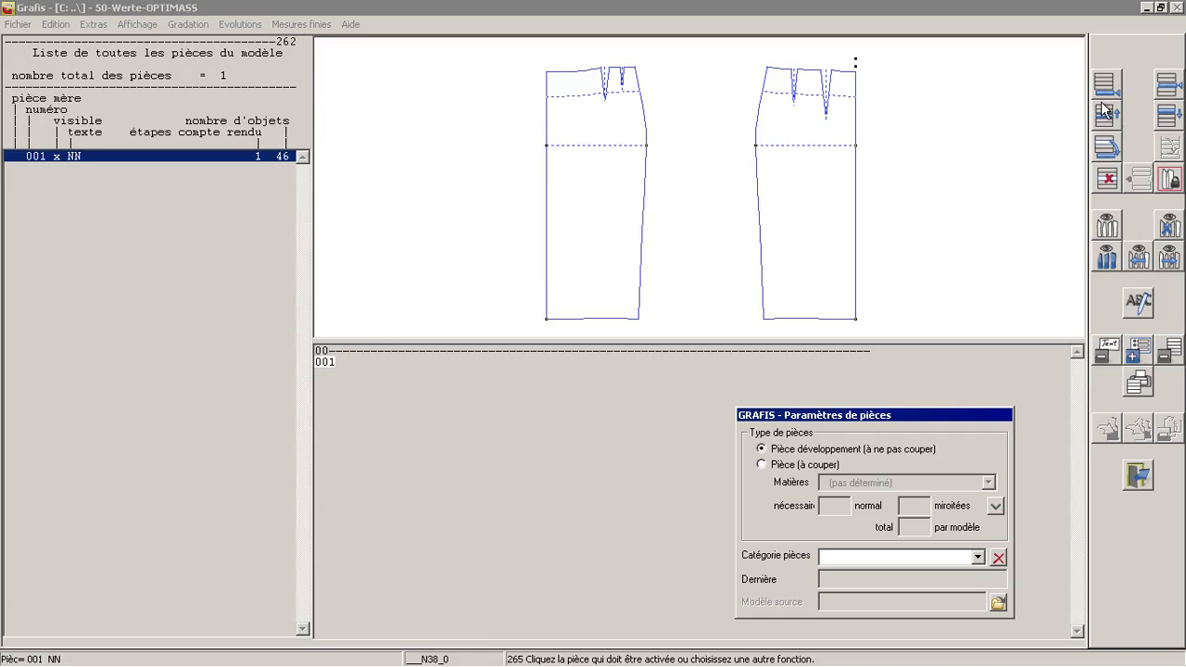
pyautogui.click(268, 169)
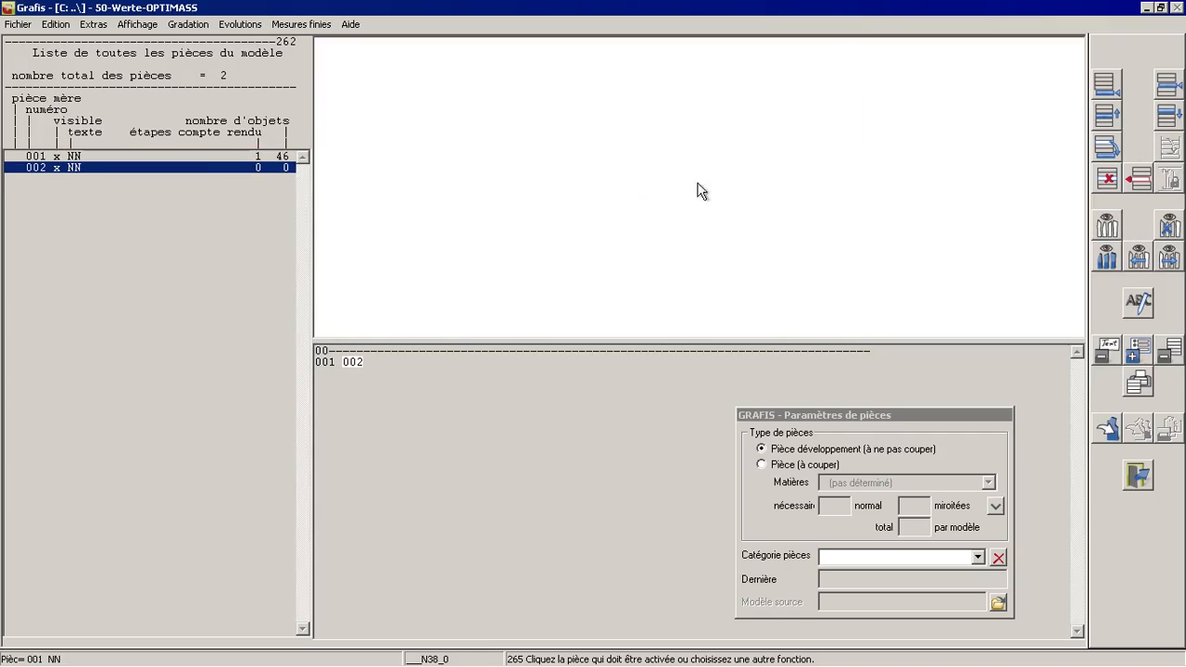
pyautogui.rightClick(1049, 160)
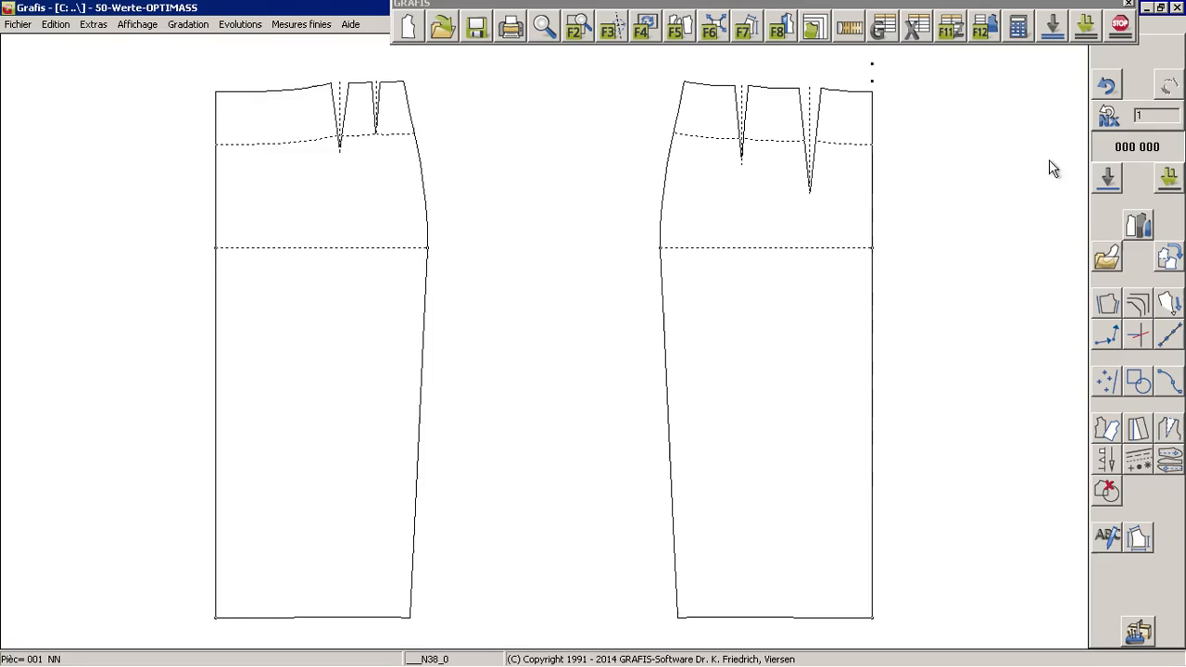
pyautogui.click(1141, 232)
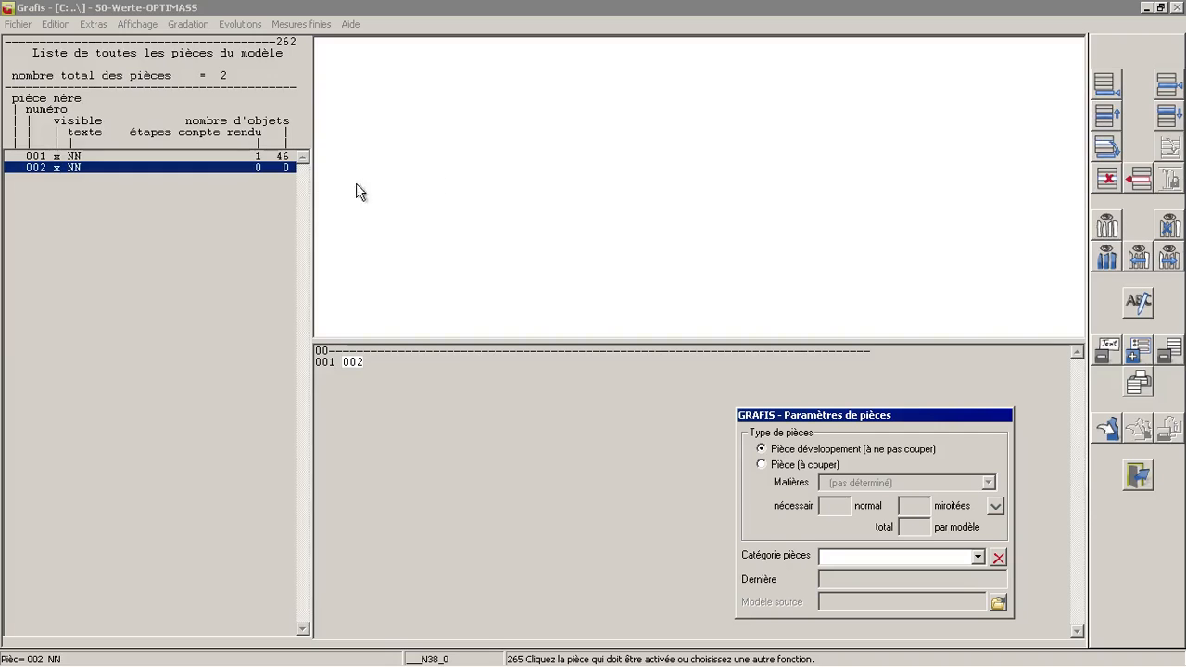
pyautogui.rightClick(587, 218)
# - Try to insert the straight centre edge, adjoining waist segments and dart legs of one skirt piece from part 001 into part 002
pyautogui.click(550, 26)
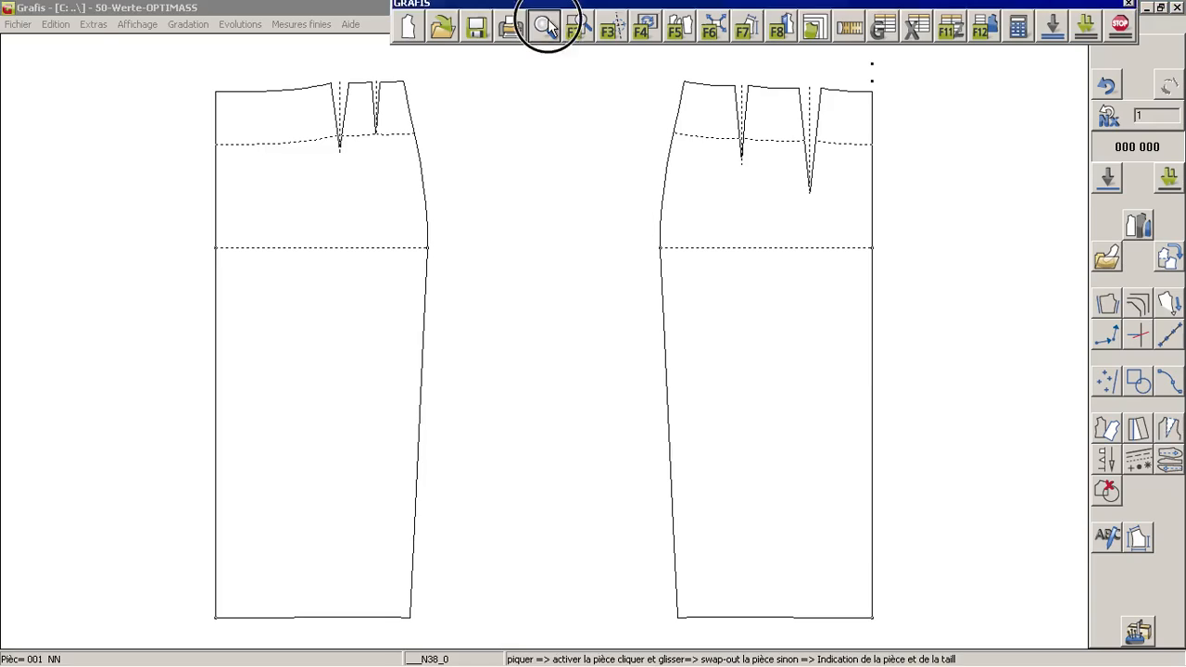
pyautogui.moveTo(560, 94); pyautogui.dragTo(601, 303)
pyautogui.rightClick(602, 303)
pyautogui.click(1168, 261)
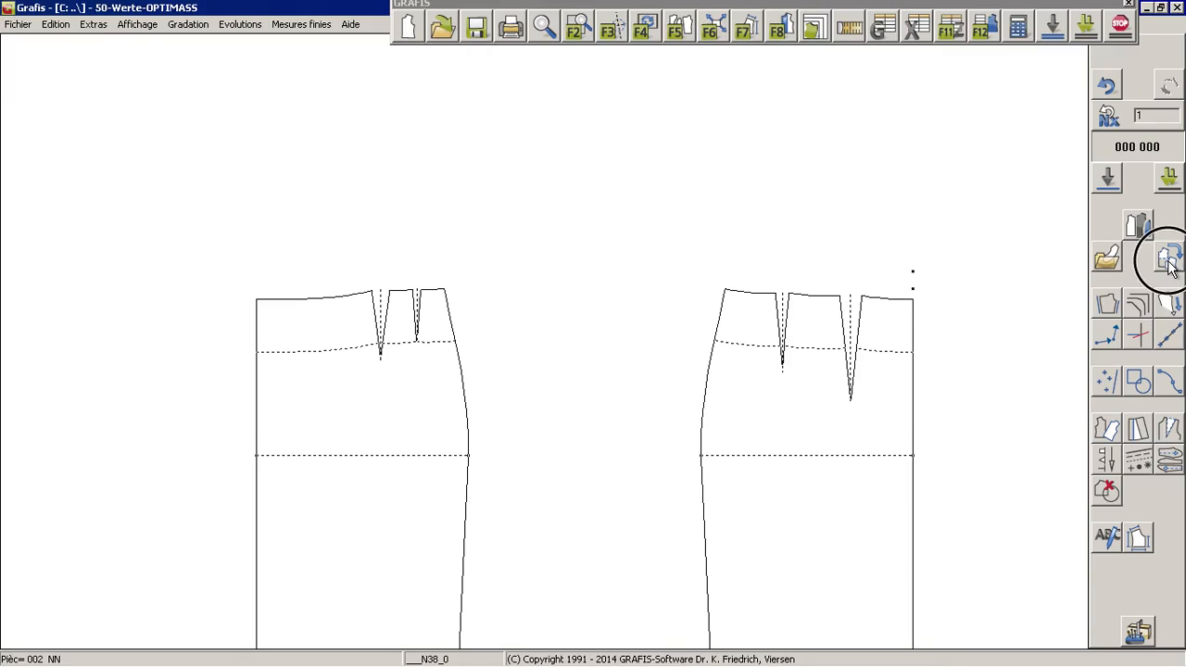
pyautogui.click(1141, 319)
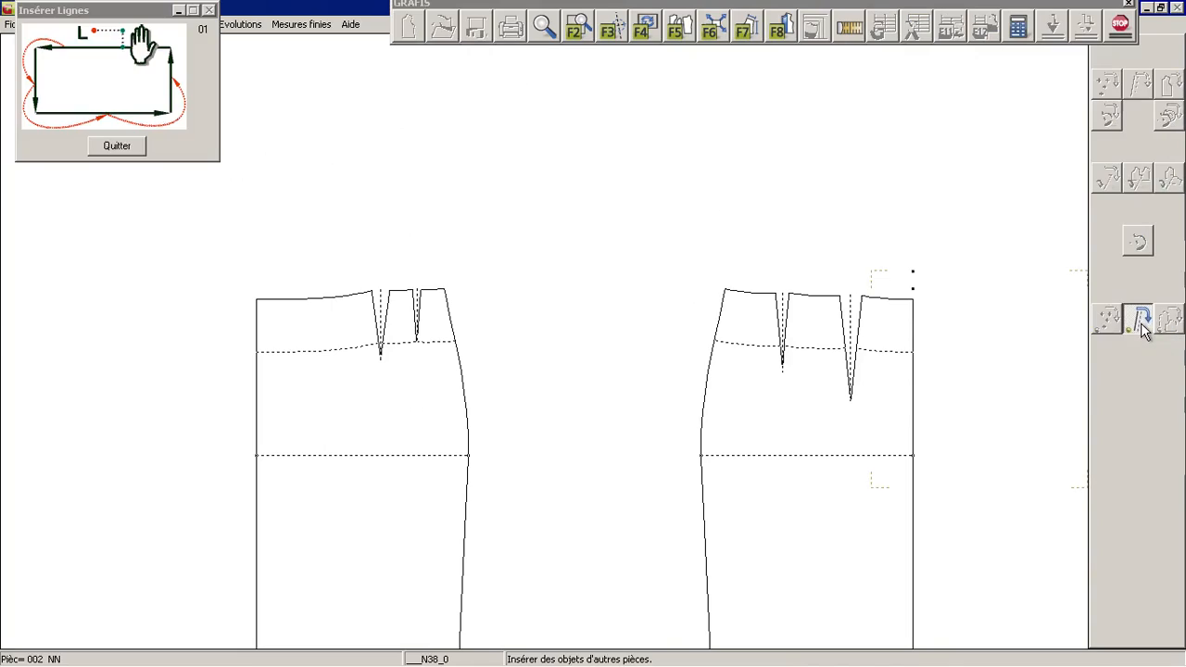
pyautogui.click(928, 325)
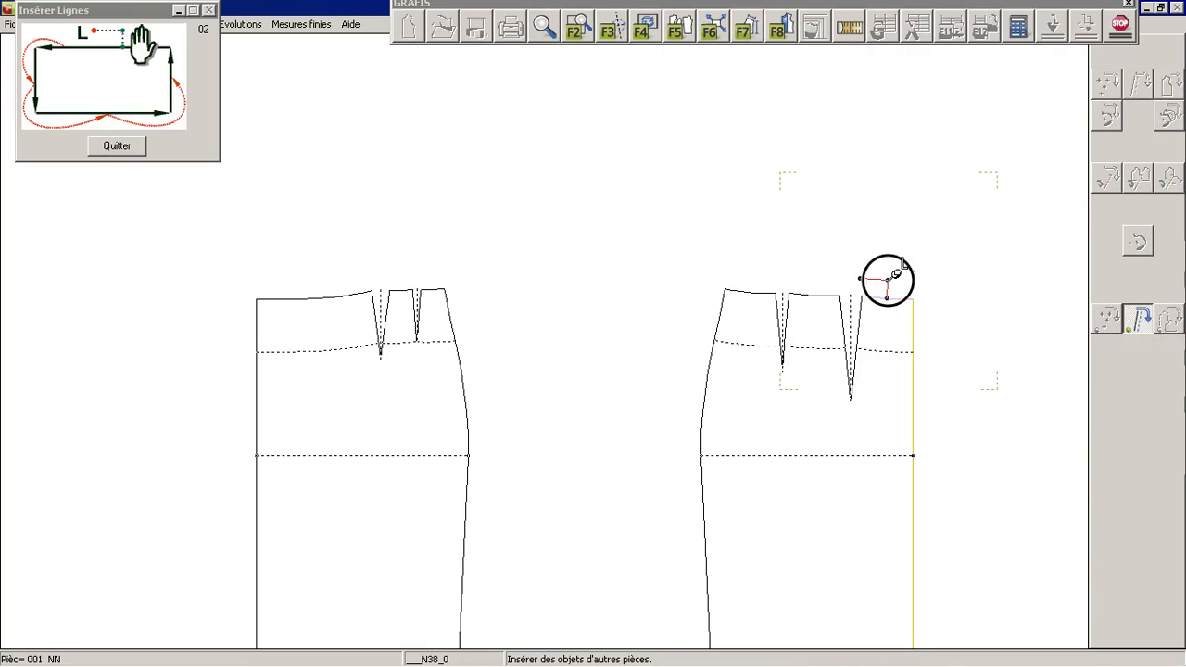
pyautogui.click(887, 280)
pyautogui.click(861, 307)
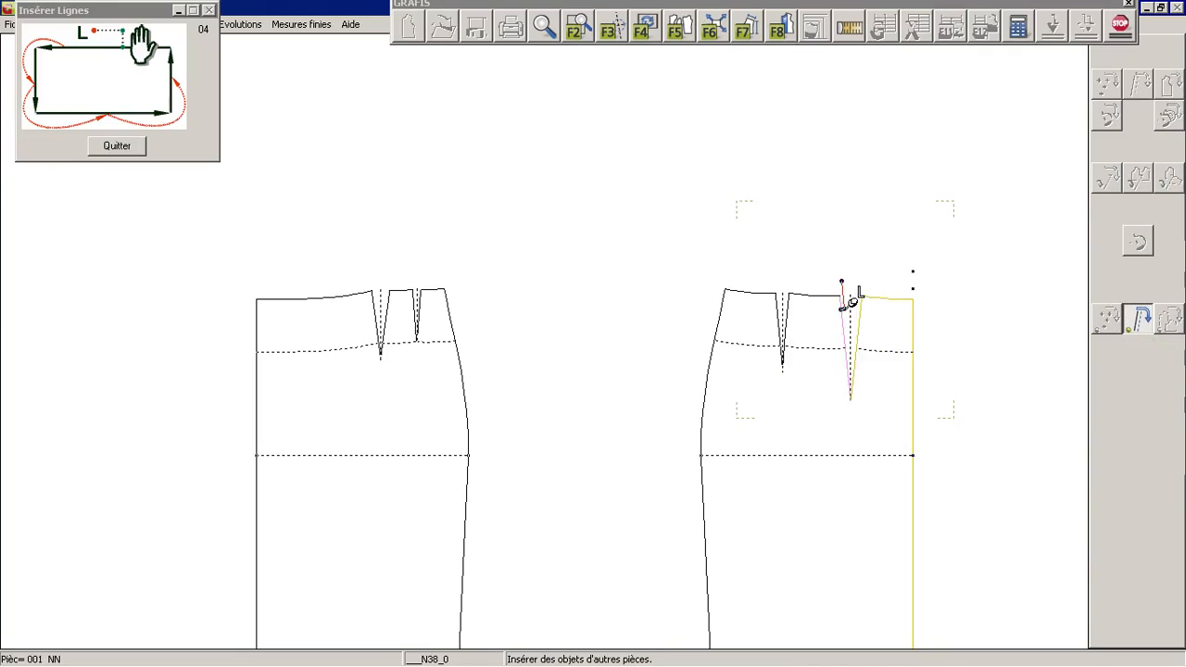
pyautogui.click(844, 307)
pyautogui.click(805, 292)
pyautogui.click(786, 299)
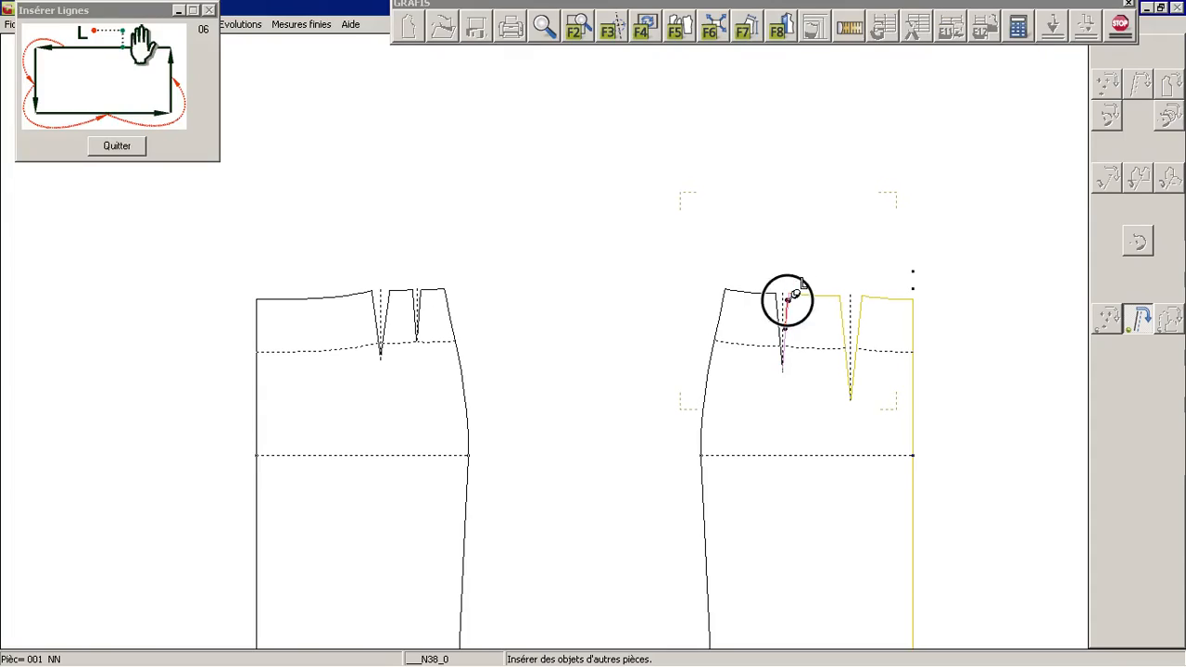
pyautogui.click(779, 297)
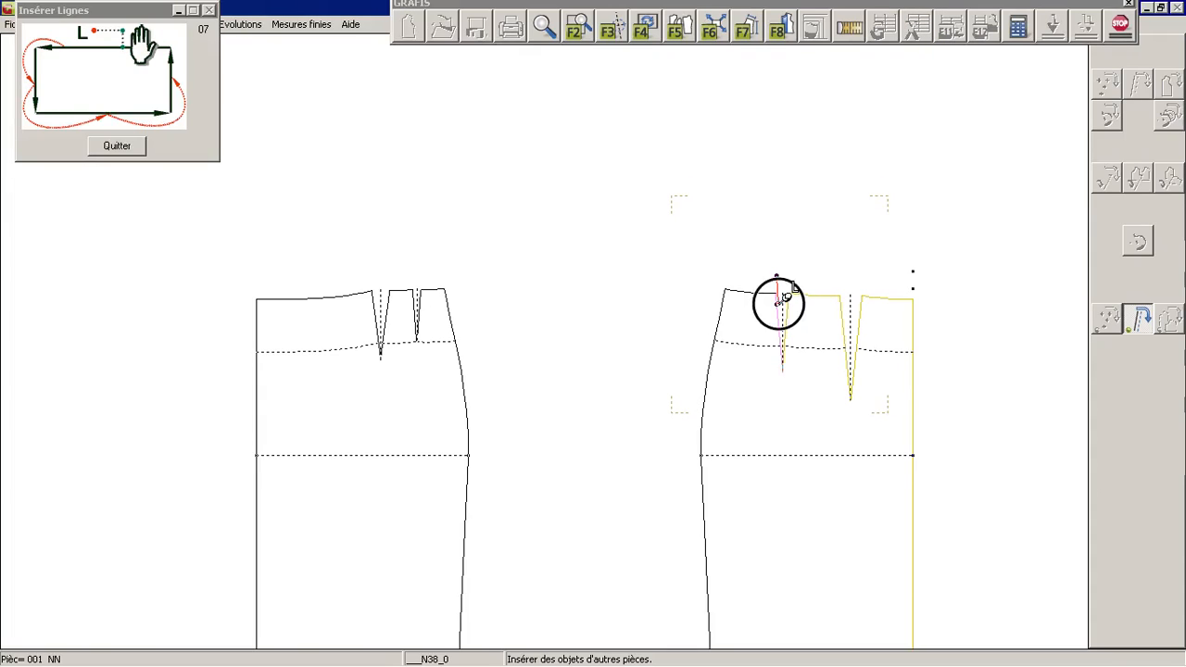
pyautogui.rightClick(1024, 210)
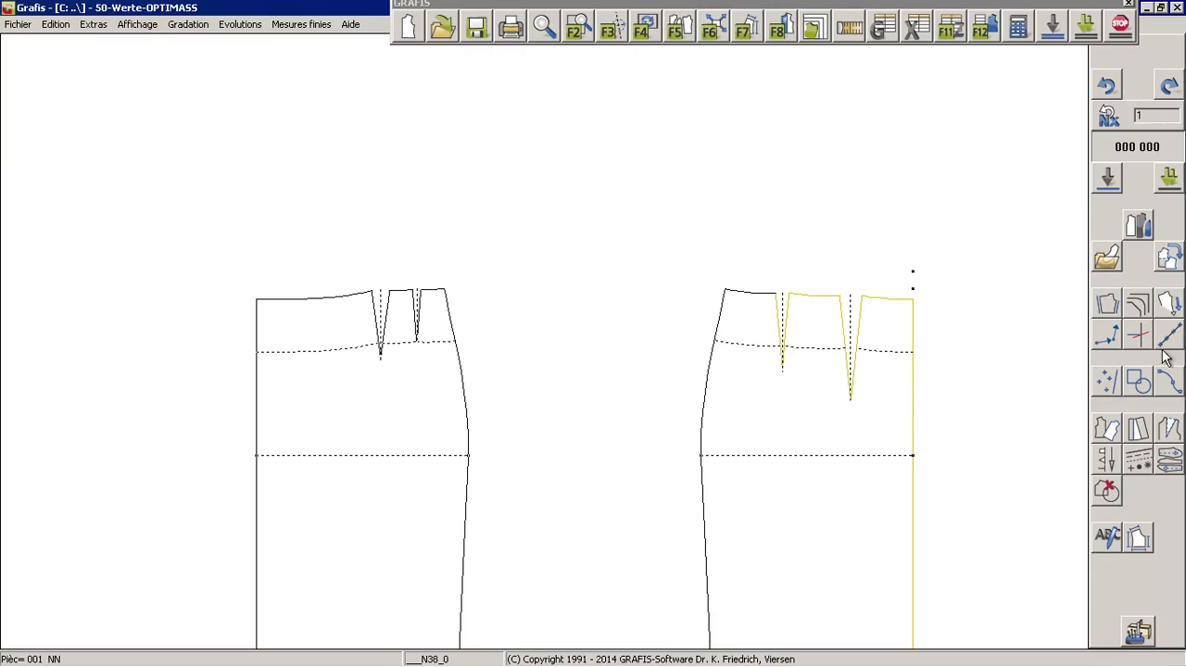
# - Insert the three waistline segments of each skirt piece from part 001 into part 002, without the dart legs
pyautogui.click(1175, 261)
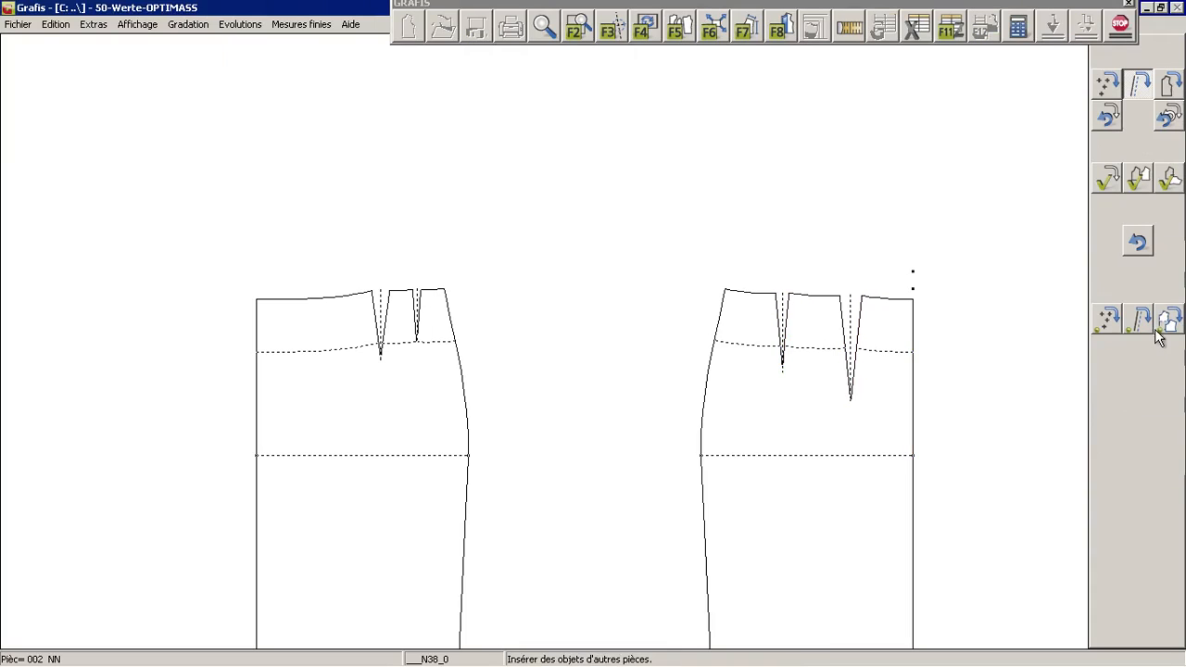
pyautogui.click(1158, 326)
pyautogui.rightClick(1154, 327)
pyautogui.click(599, 382)
pyautogui.click(1135, 320)
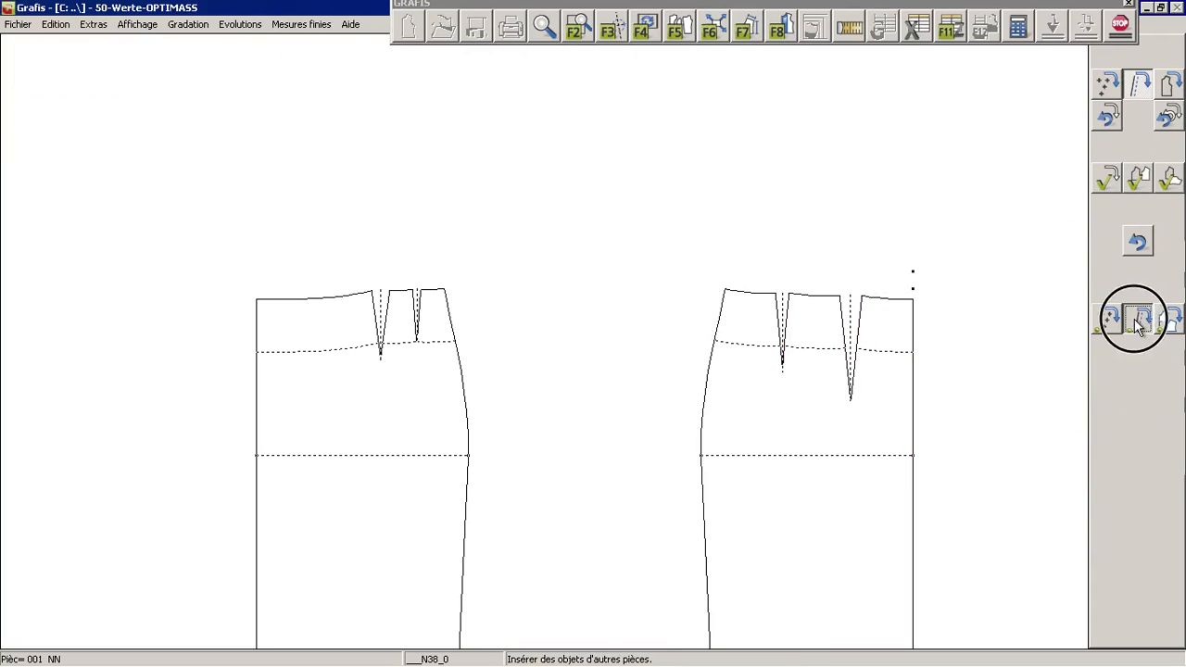
pyautogui.click(897, 281)
pyautogui.click(803, 273)
pyautogui.click(757, 275)
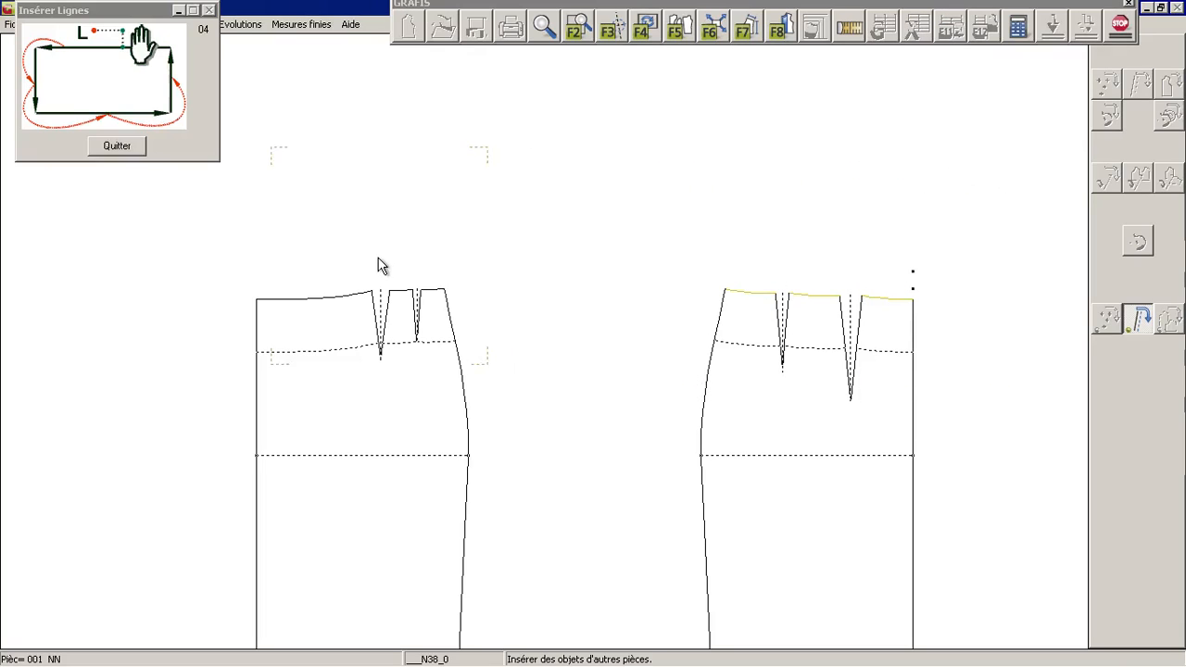
pyautogui.click(429, 265)
pyautogui.click(403, 269)
pyautogui.click(357, 276)
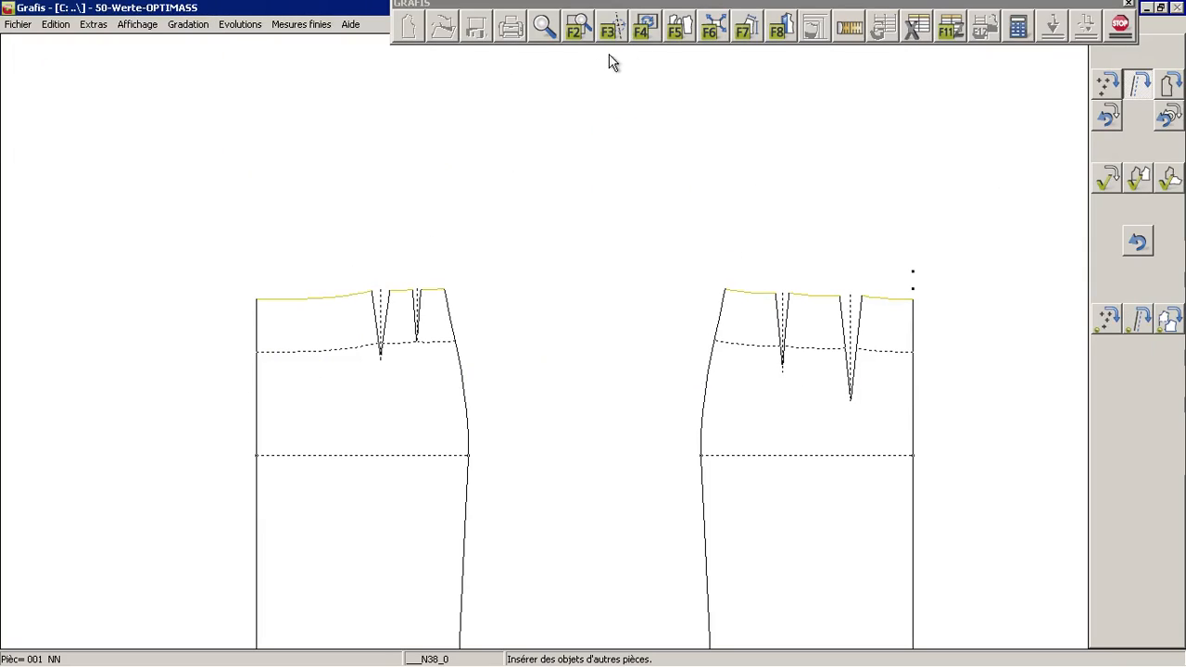
pyautogui.rightClick(634, 222)
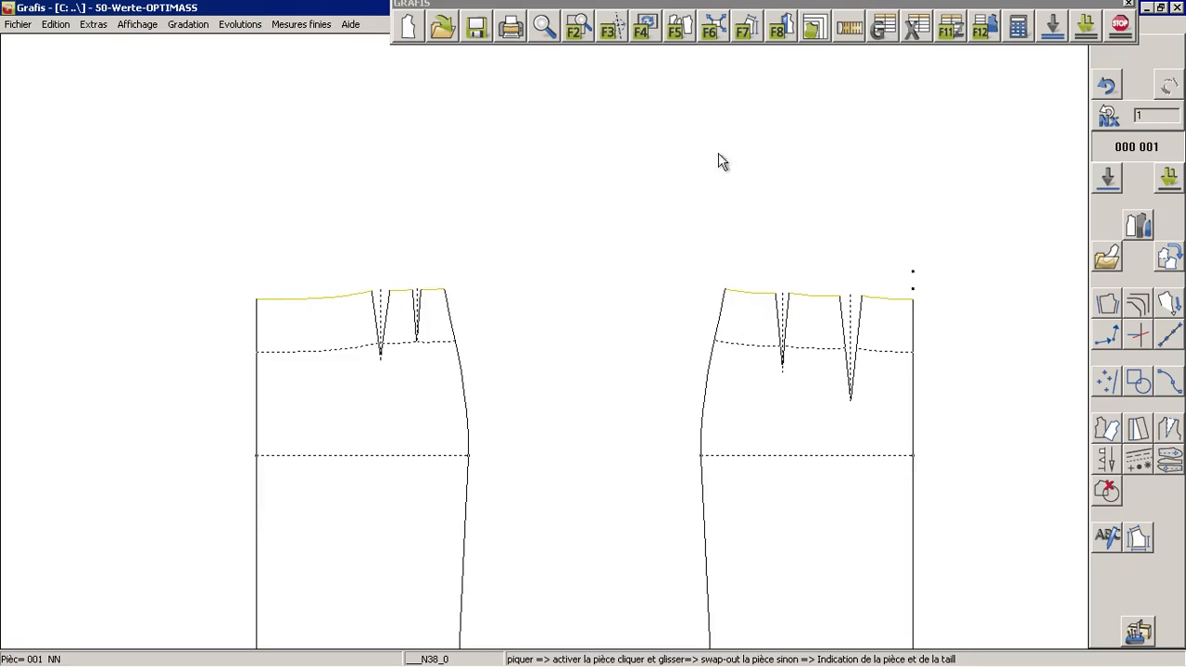
# - Lay out the parts side by side and move part 002 so its segments lie on the skirt waistlines of part 001
pyautogui.click(688, 33)
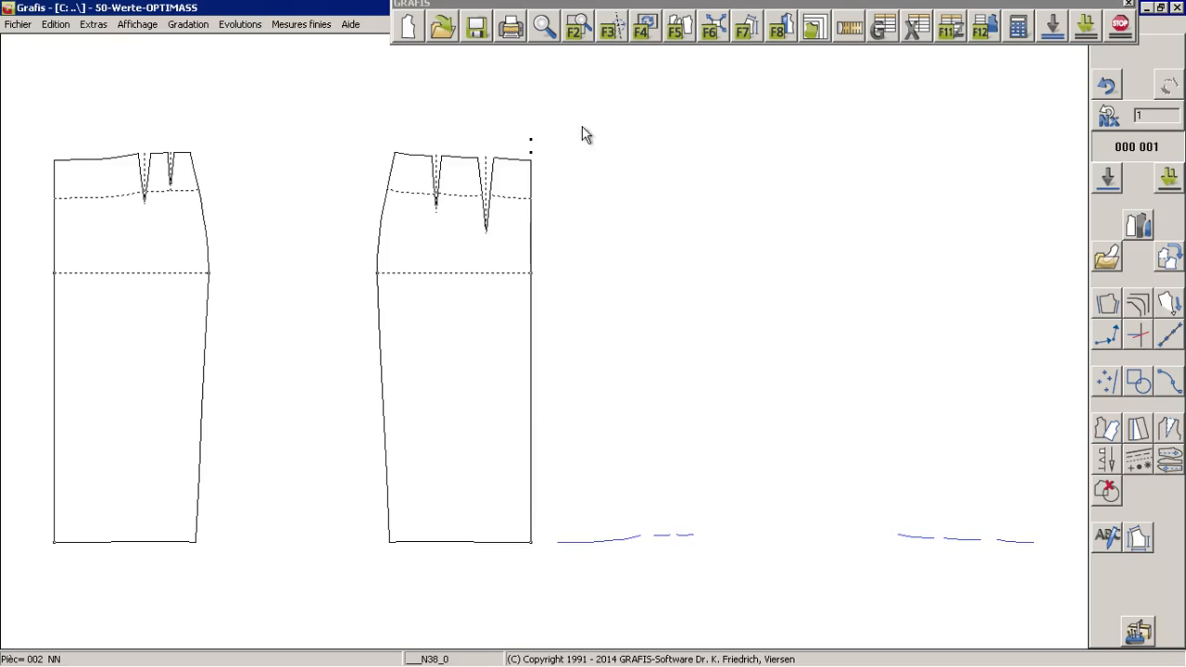
pyautogui.click(599, 35)
pyautogui.click(636, 540)
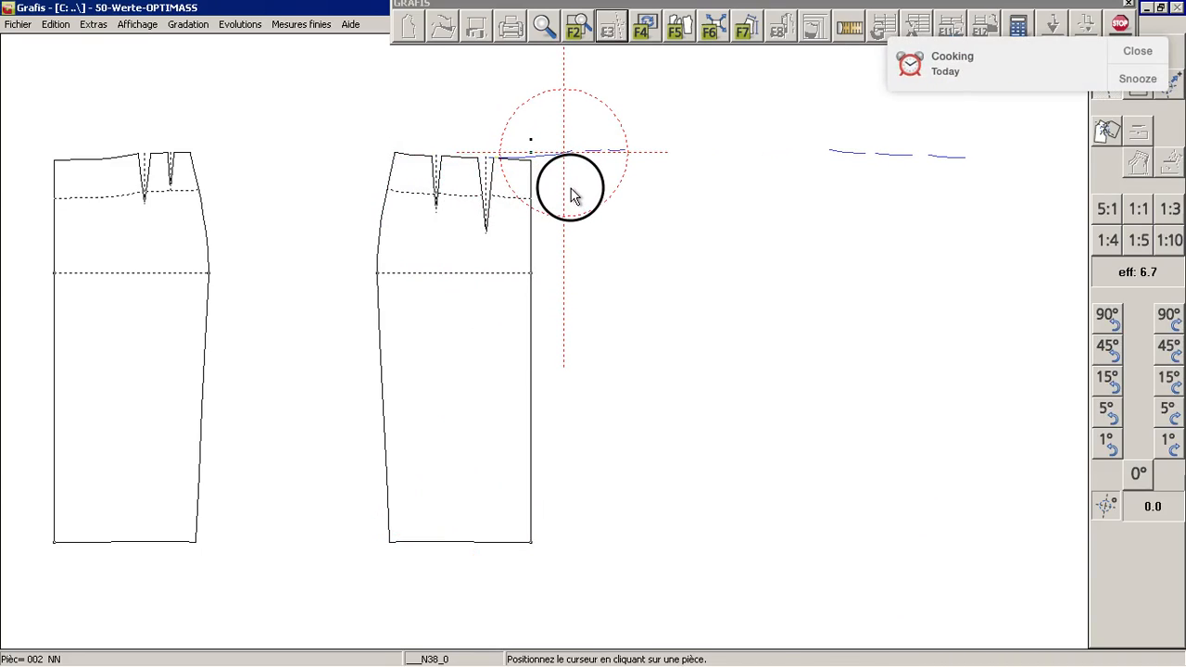
pyautogui.click(1138, 53)
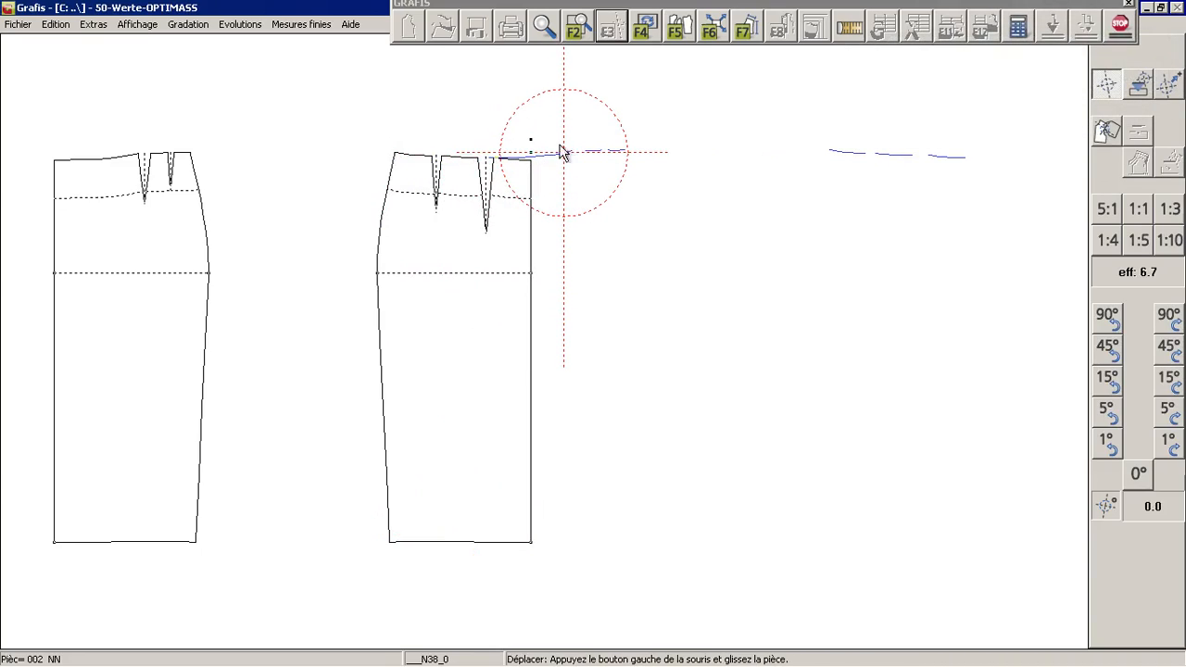
pyautogui.moveTo(565, 160); pyautogui.dragTo(128, 155)
pyautogui.rightClick(853, 193)
pyautogui.rightClick(786, 80)
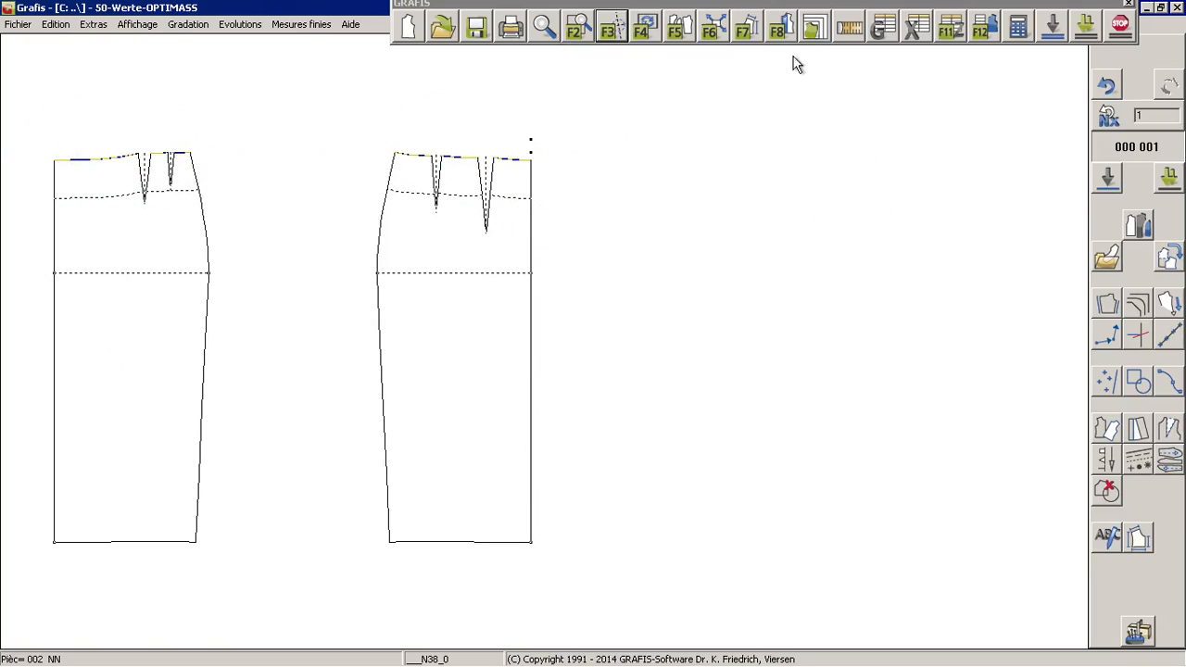
# - Superimpose the parts and spread parts 001 and 002 side by side again
pyautogui.click(780, 40)
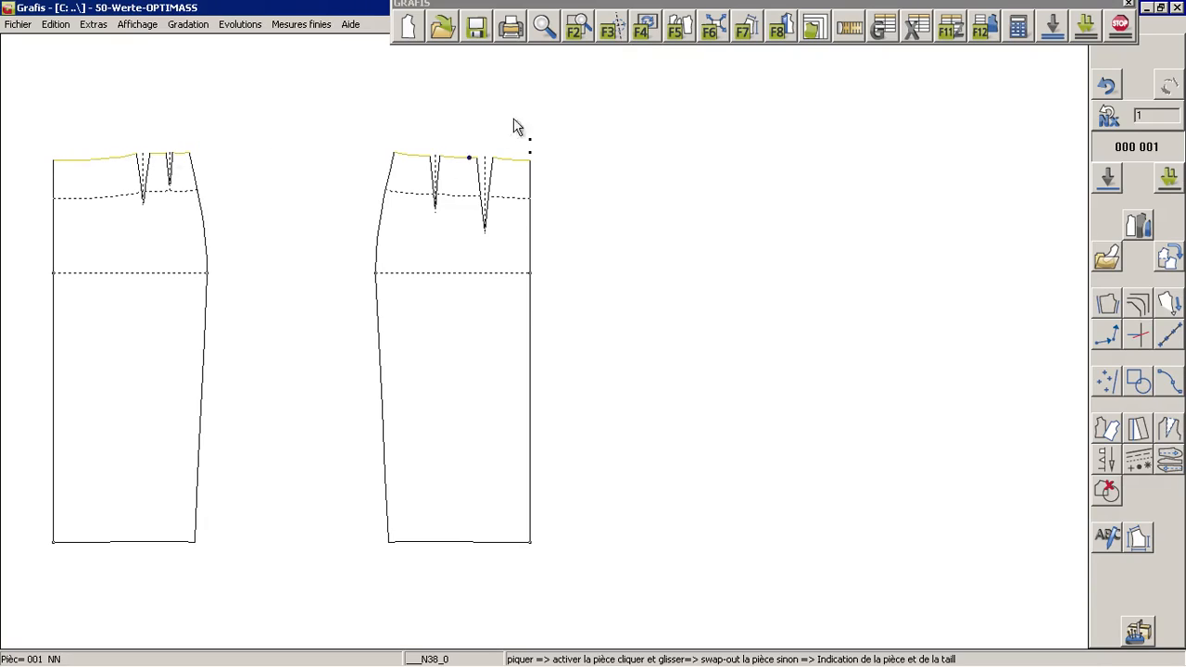
pyautogui.click(678, 37)
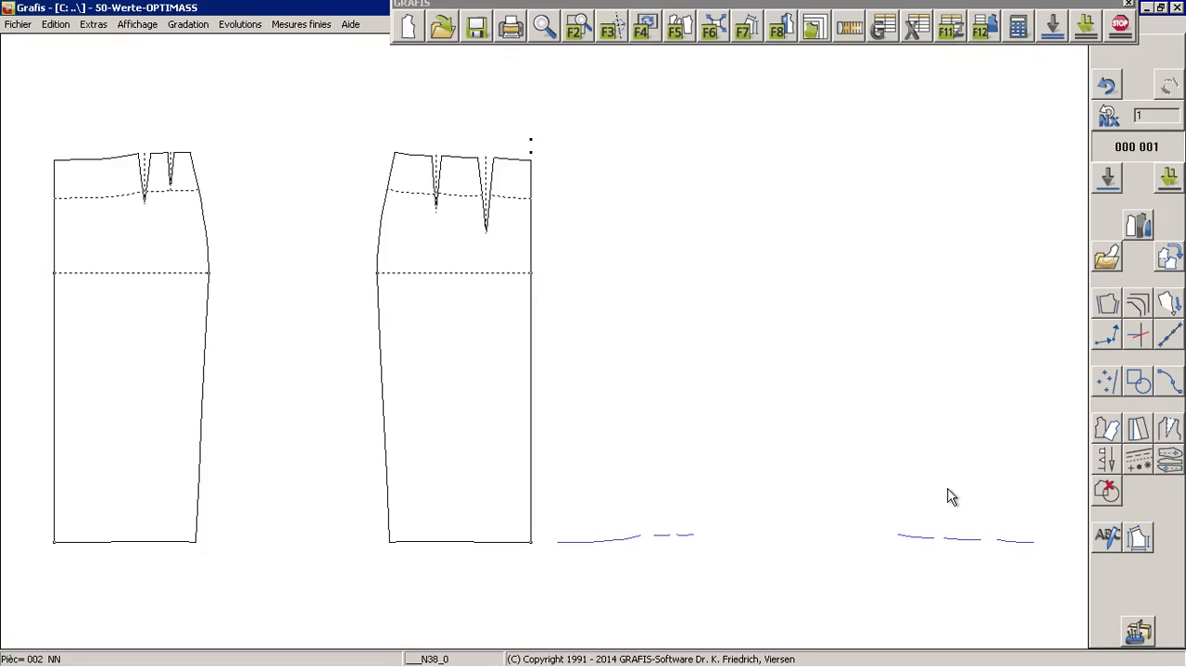
# - Define the Z value z01 as GL+GL+GL+GL+GL+GL, using the lengths of the six waistline segments in part 002
pyautogui.click(947, 28)
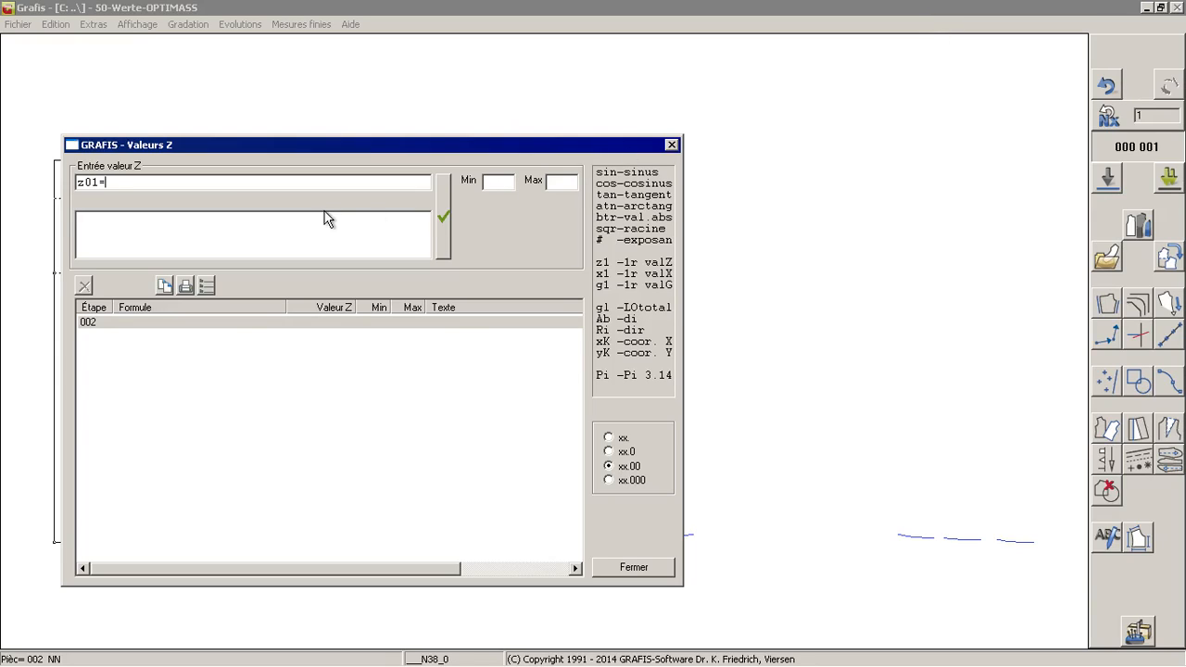
pyautogui.write('gl+gl+gl+gl+gl+gl')
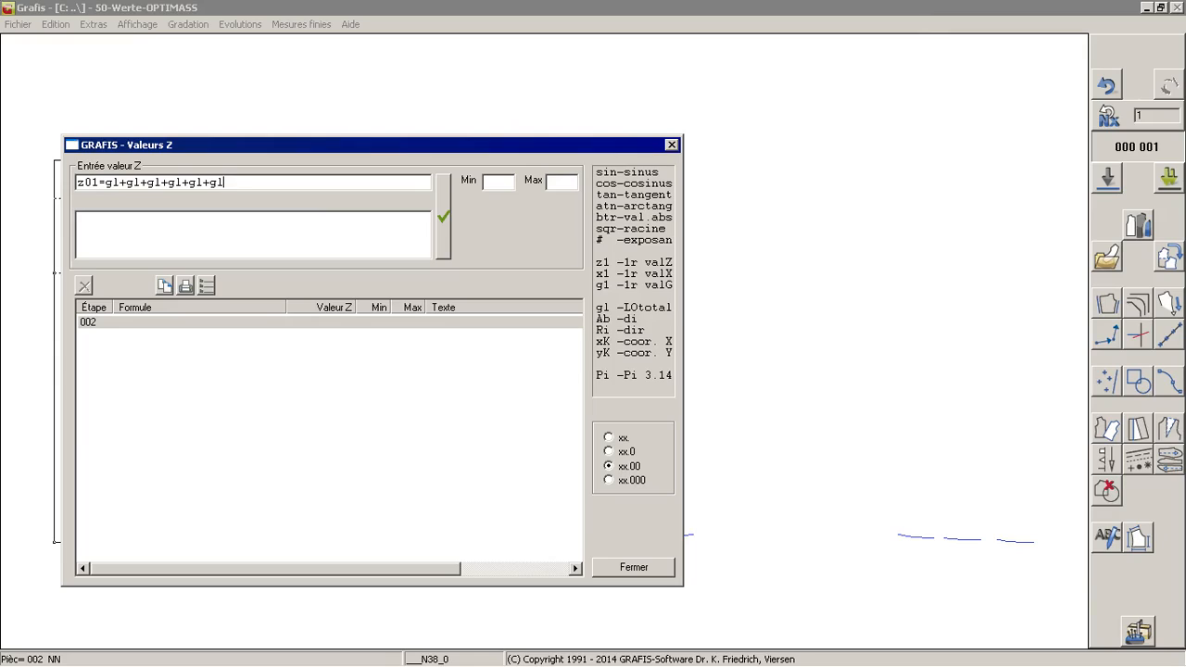
pyautogui.doubleClick(108, 180)
pyautogui.click(113, 183)
pyautogui.moveTo(120, 182); pyautogui.dragTo(107, 183)
pyautogui.click(442, 204)
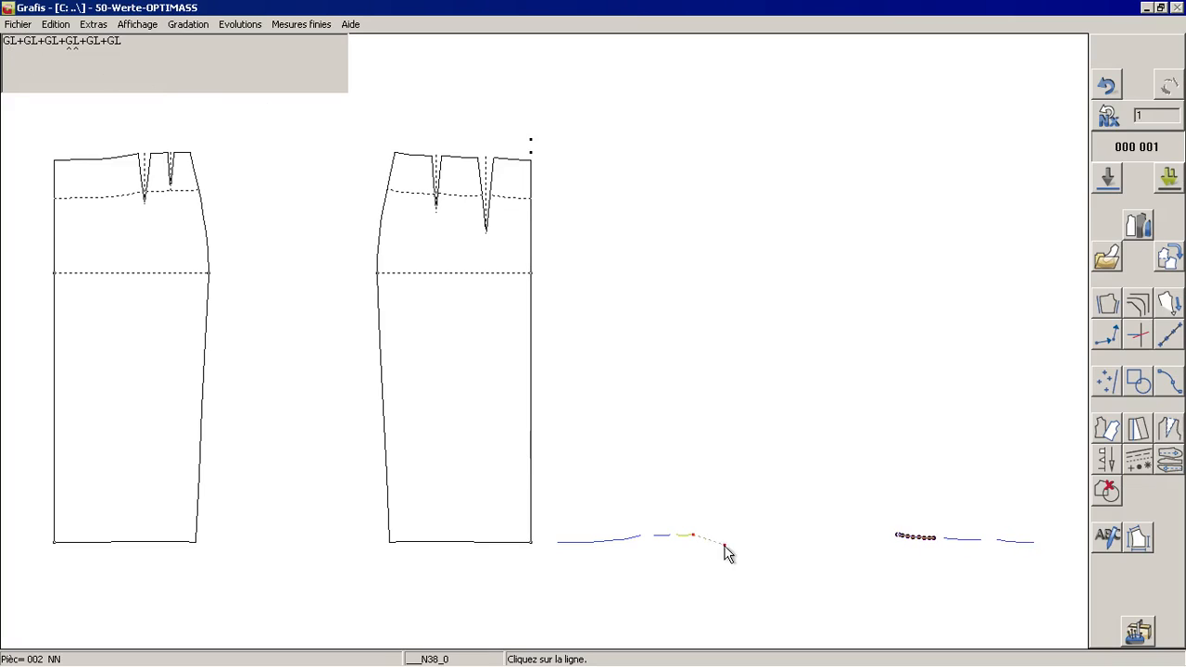
pyautogui.click(640, 547)
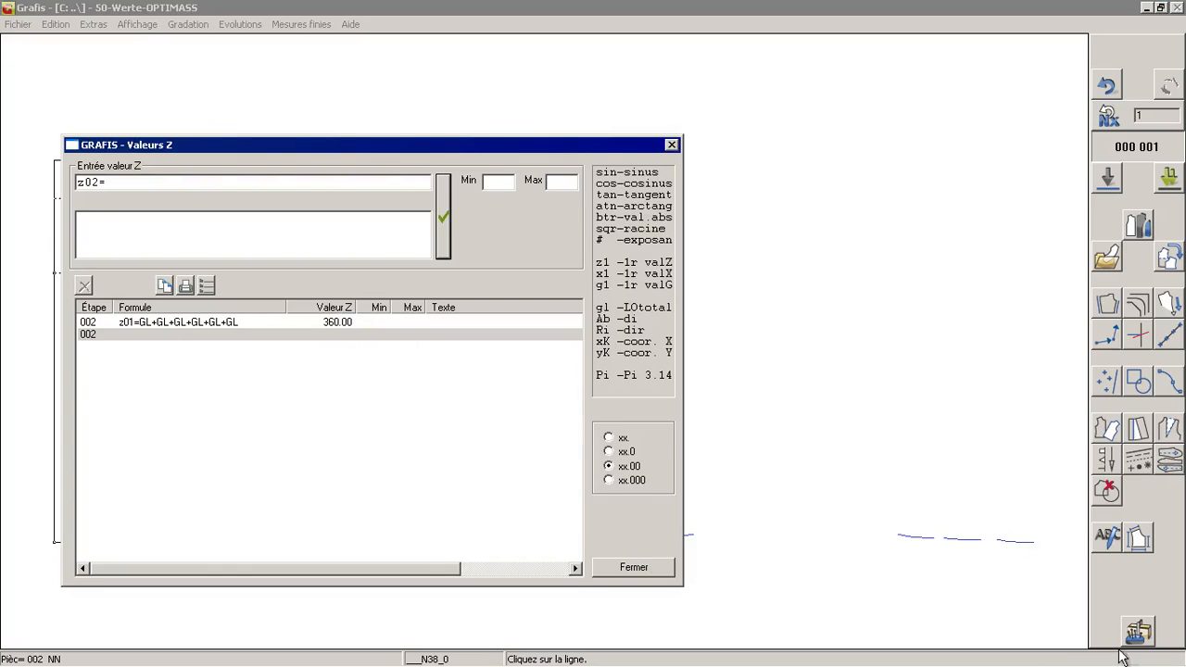
pyautogui.moveTo(644, 151); pyautogui.dragTo(600, 100)
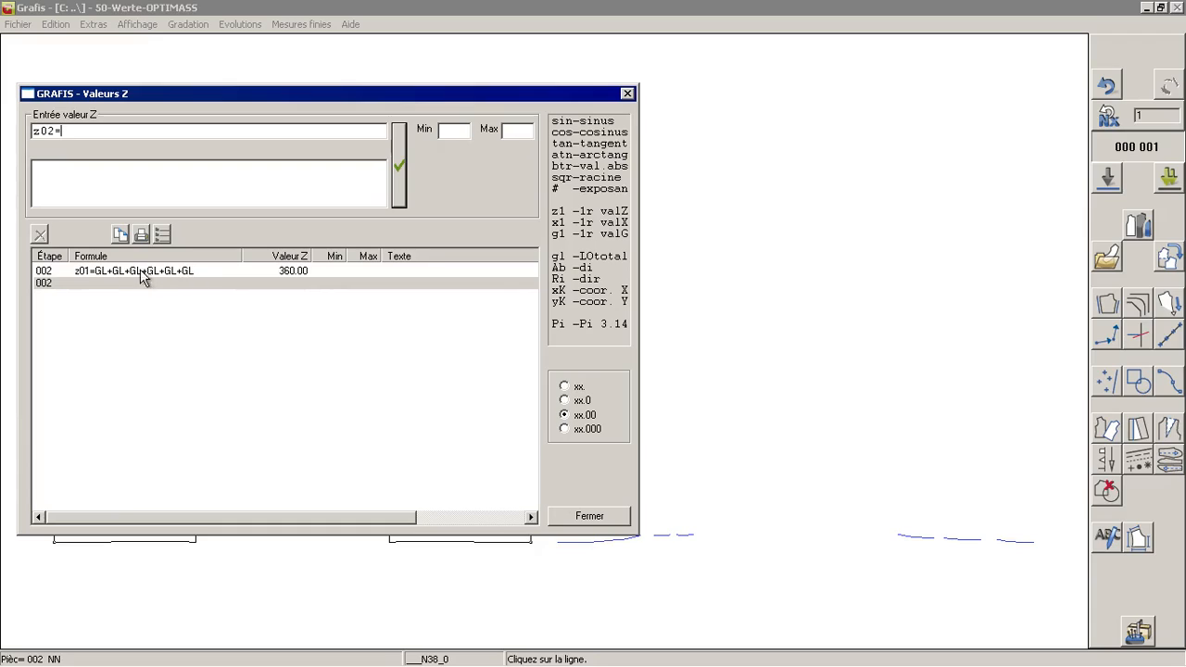
pyautogui.click(570, 516)
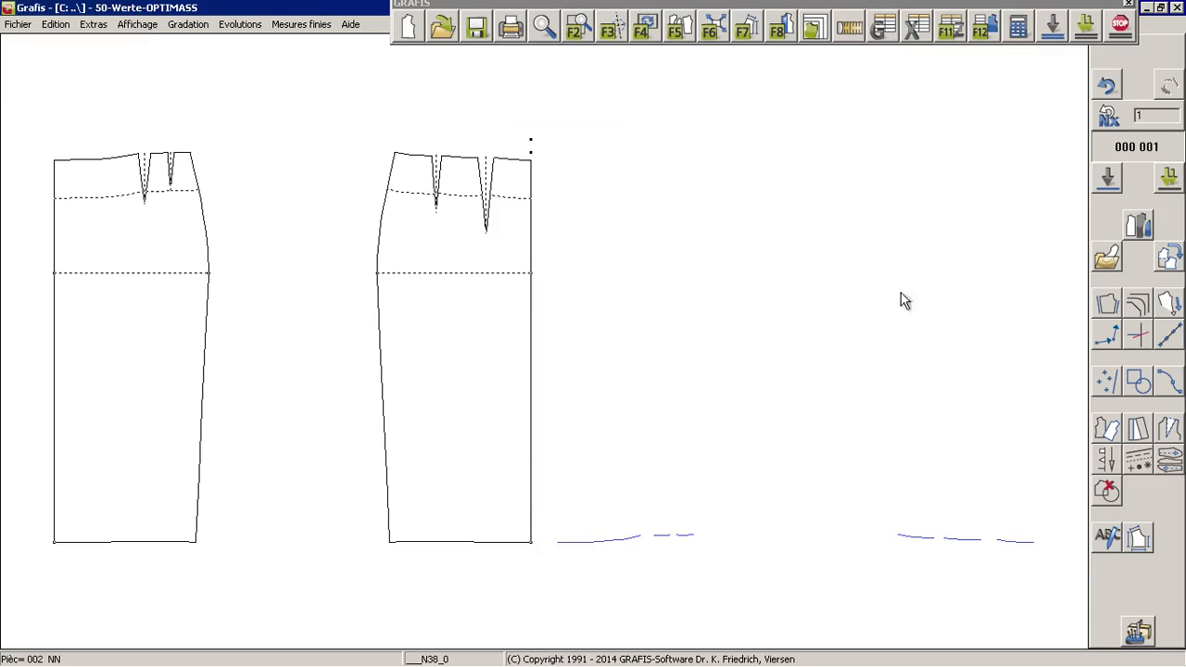
# - Draw a horizontal straight line of length z01 above the waistline segments in part 002
pyautogui.click(1119, 389)
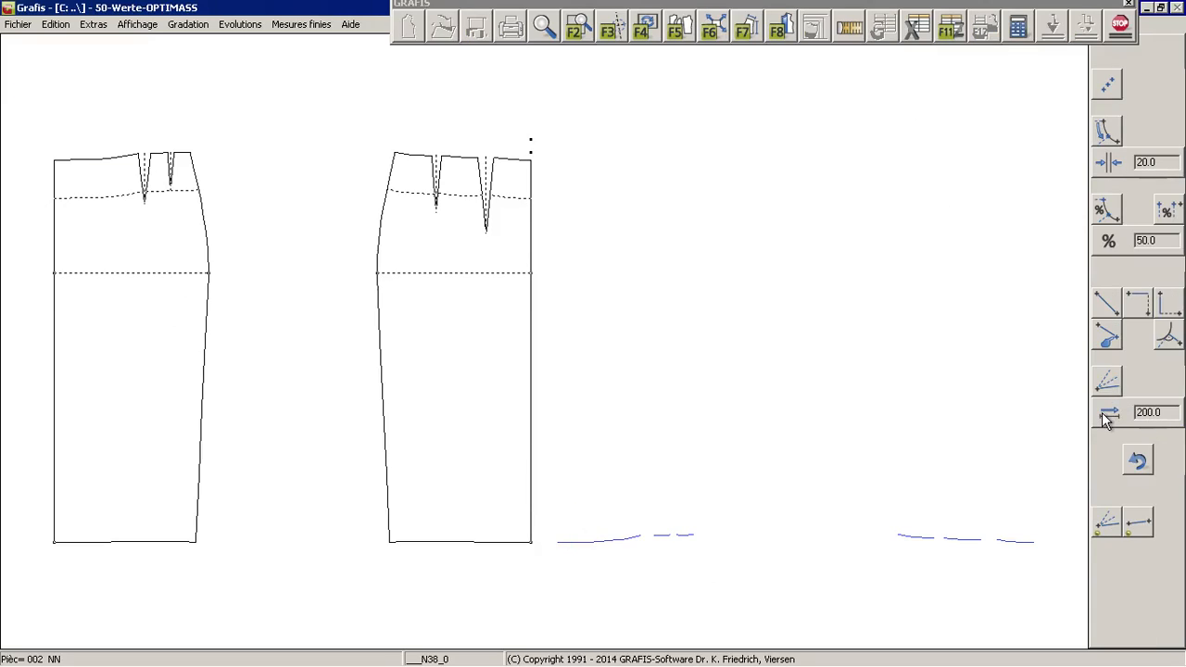
pyautogui.click(1105, 415)
pyautogui.write('201')
pyautogui.click(1107, 380)
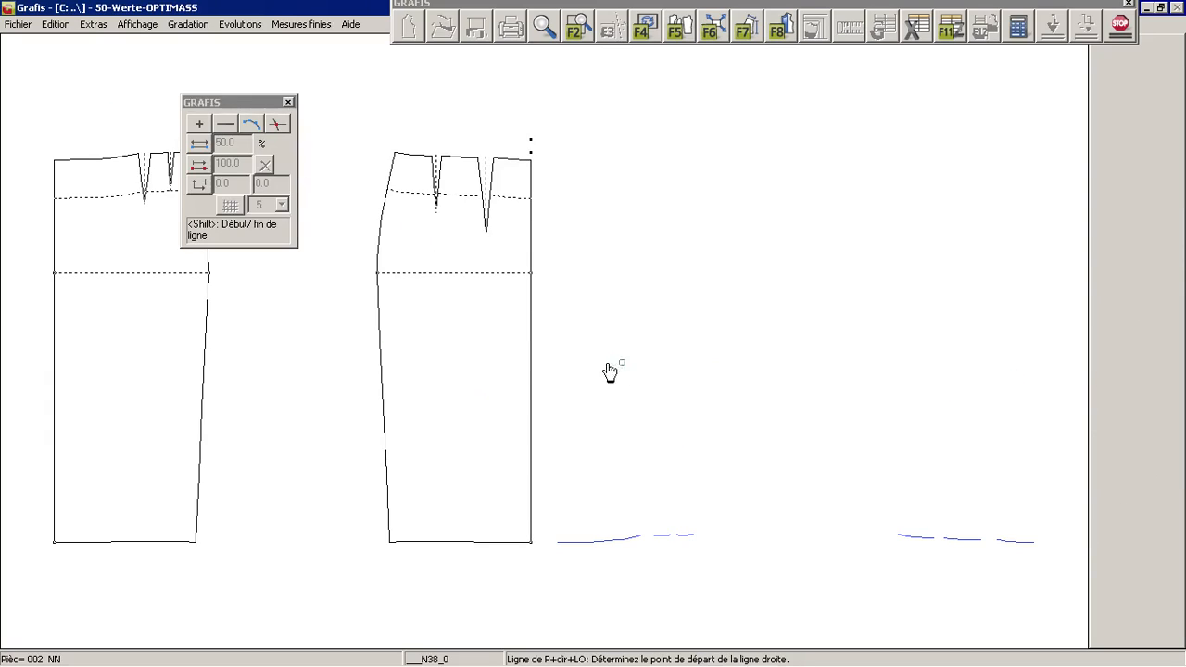
pyautogui.click(582, 439)
pyautogui.click(667, 478)
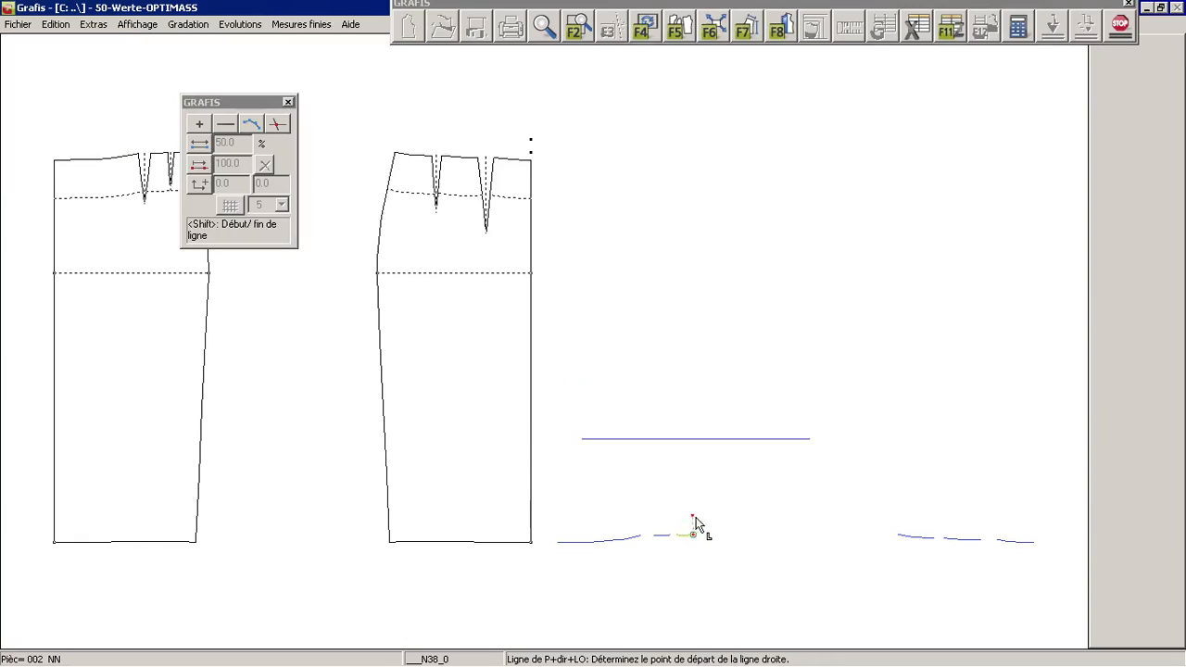
# - Add a new X value to part 002 and describe it as "Waist band width"
pyautogui.rightClick(853, 393)
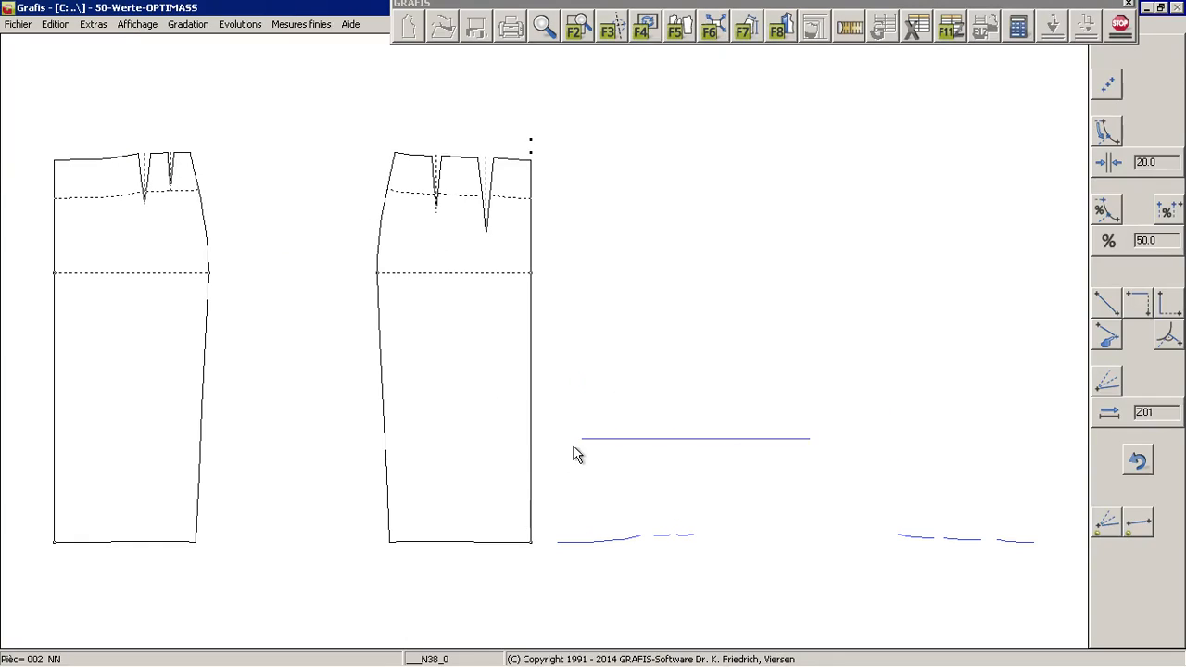
pyautogui.click(912, 28)
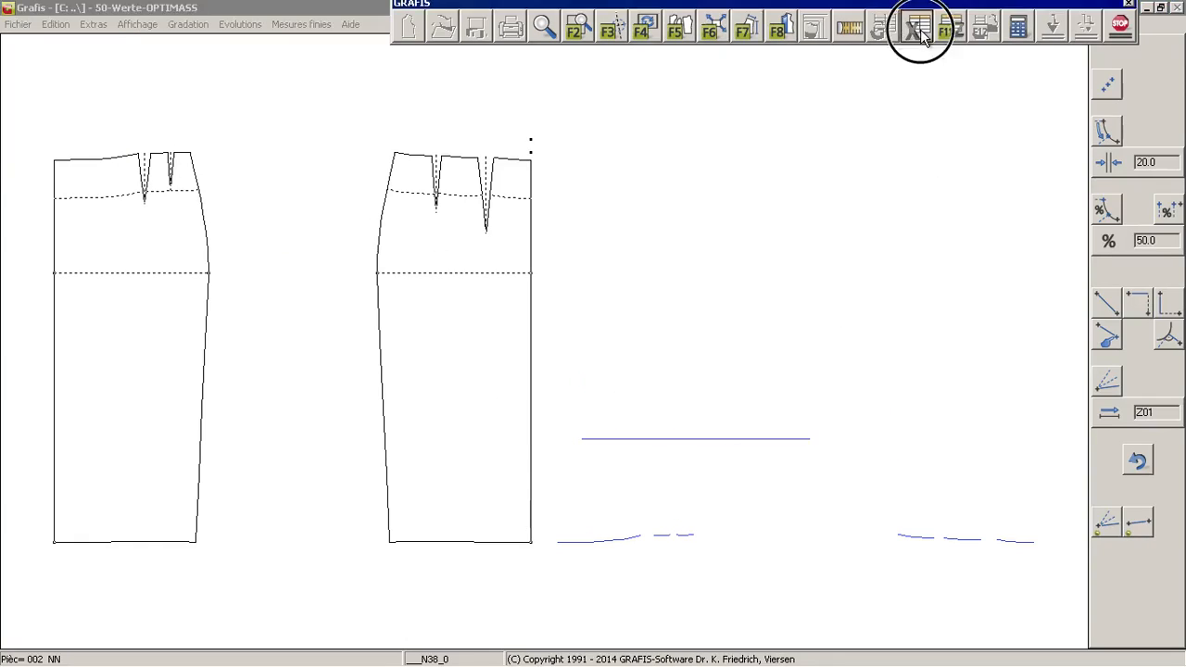
pyautogui.moveTo(774, 227); pyautogui.dragTo(384, 159)
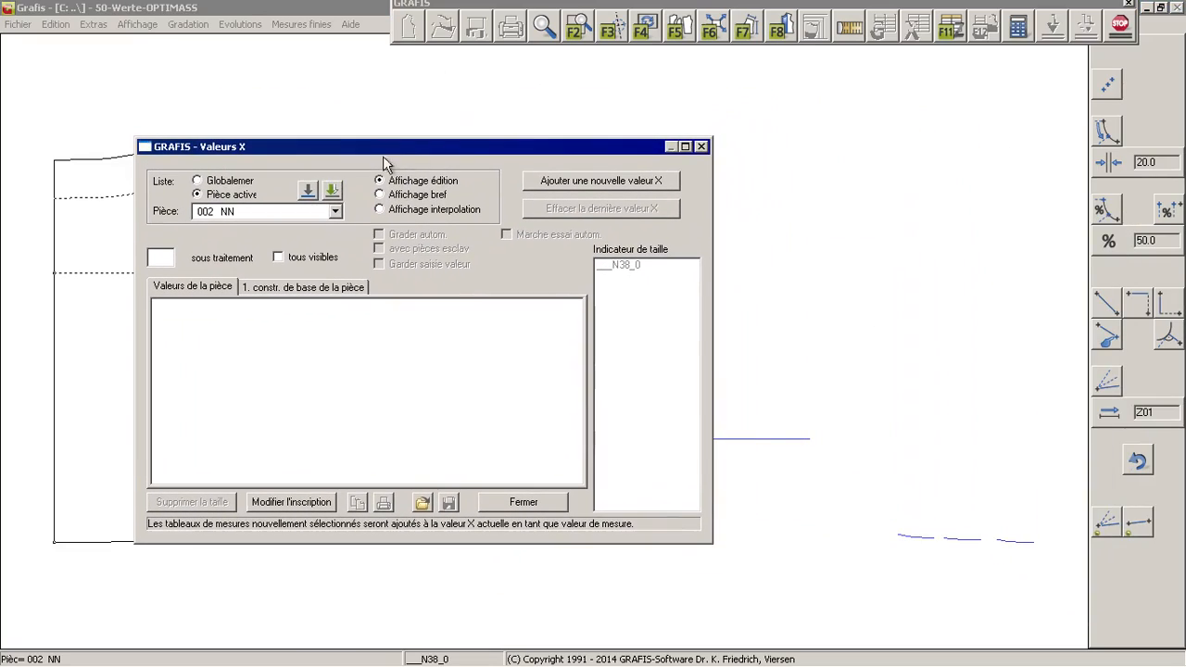
pyautogui.click(701, 147)
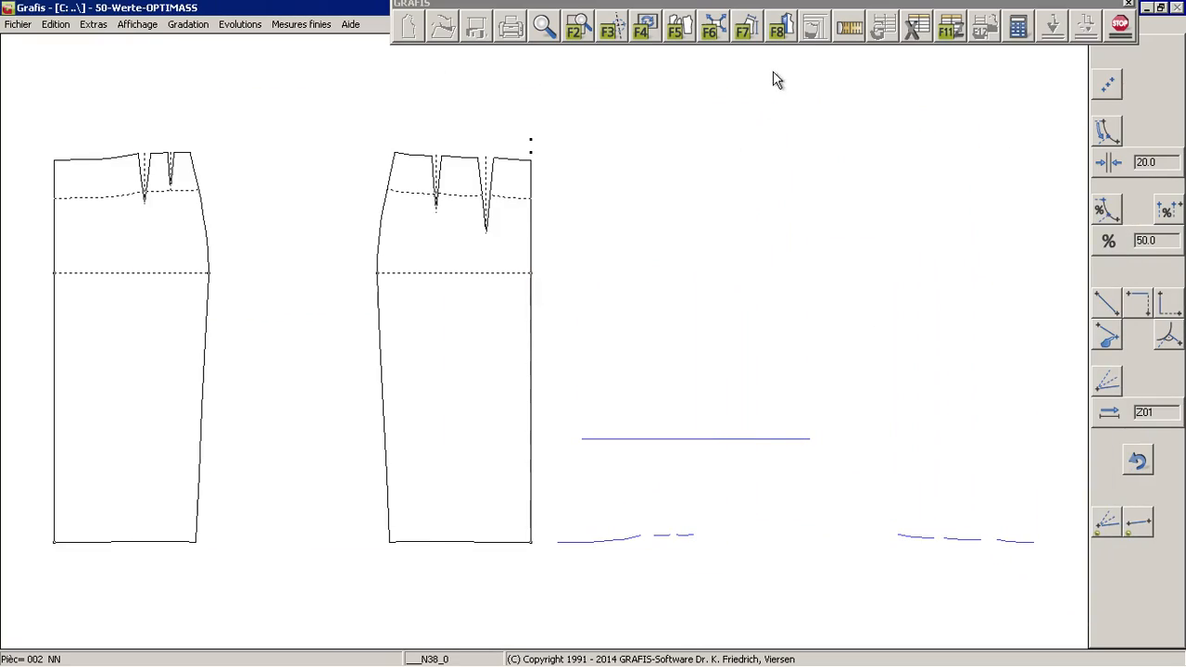
pyautogui.click(917, 30)
pyautogui.click(574, 179)
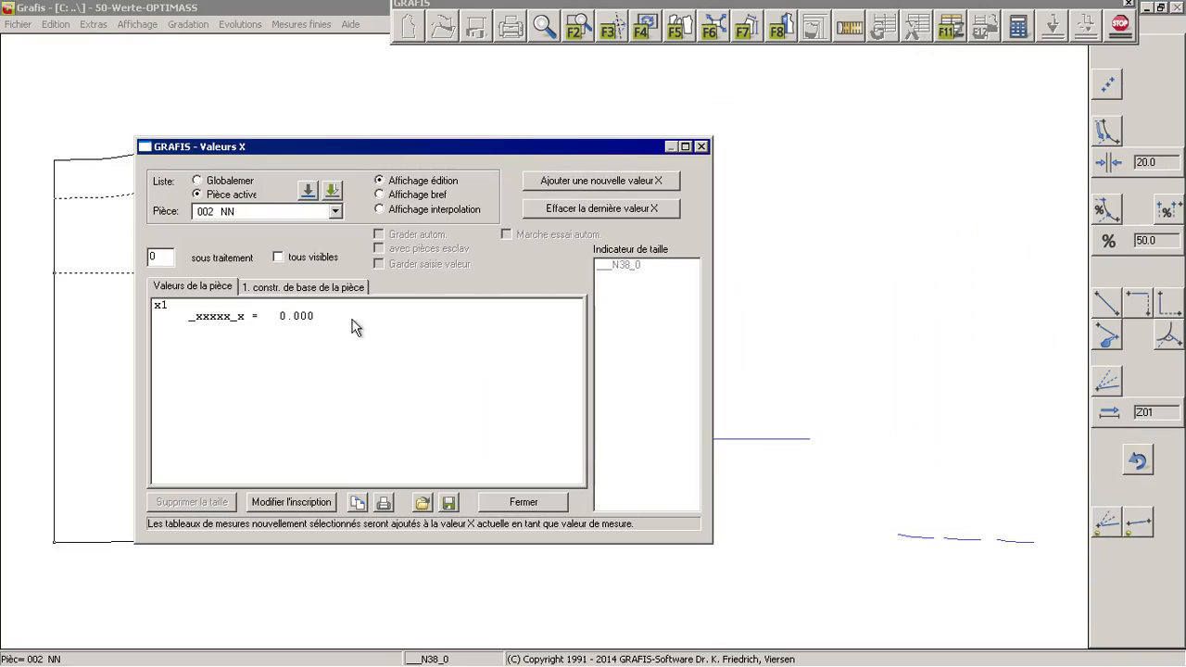
pyautogui.doubleClick(213, 315)
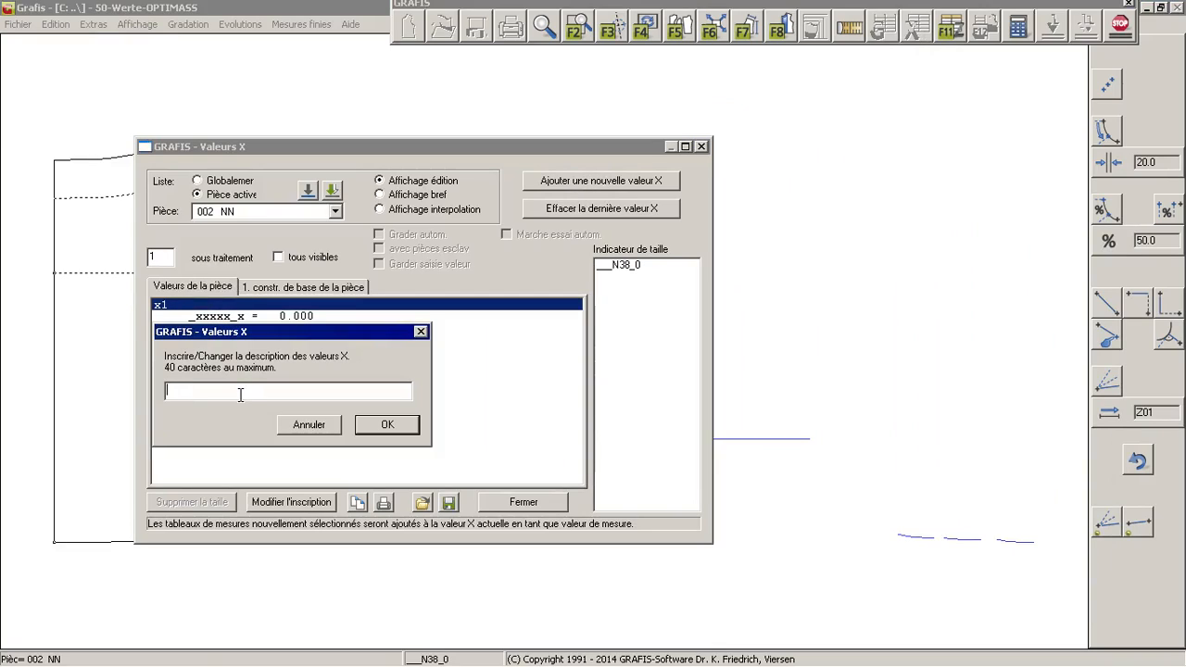
pyautogui.write('Waist band width')
pyautogui.press('Return')
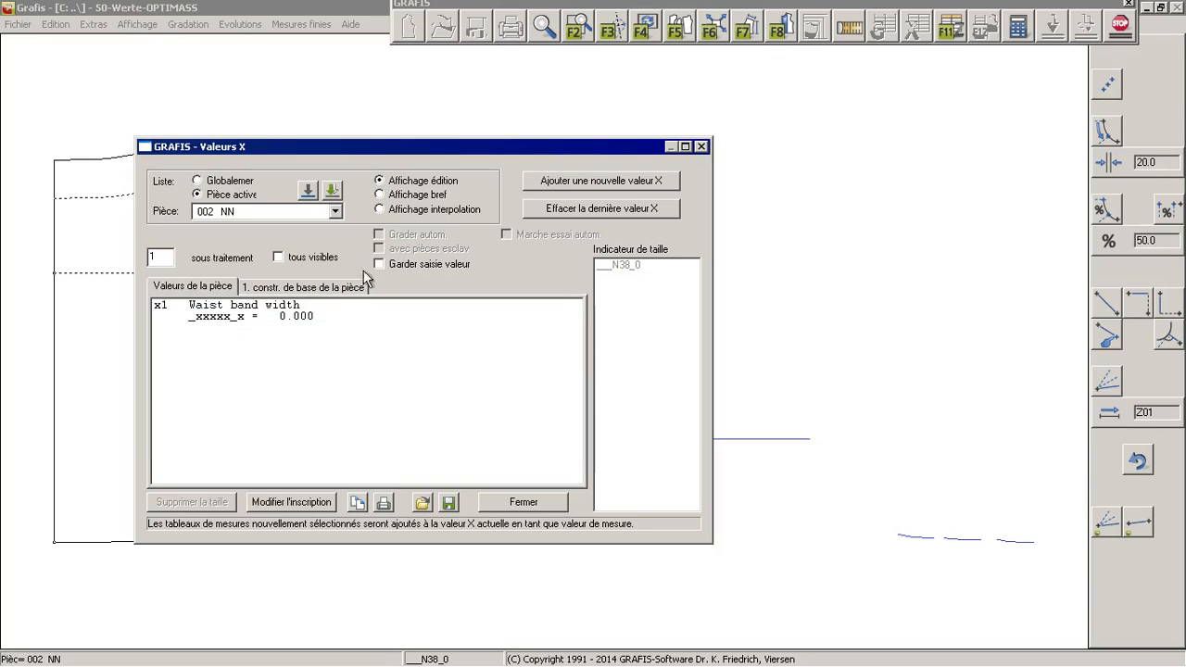
# - Set the standard value of the waist band width x1 to 40
pyautogui.doubleClick(306, 318)
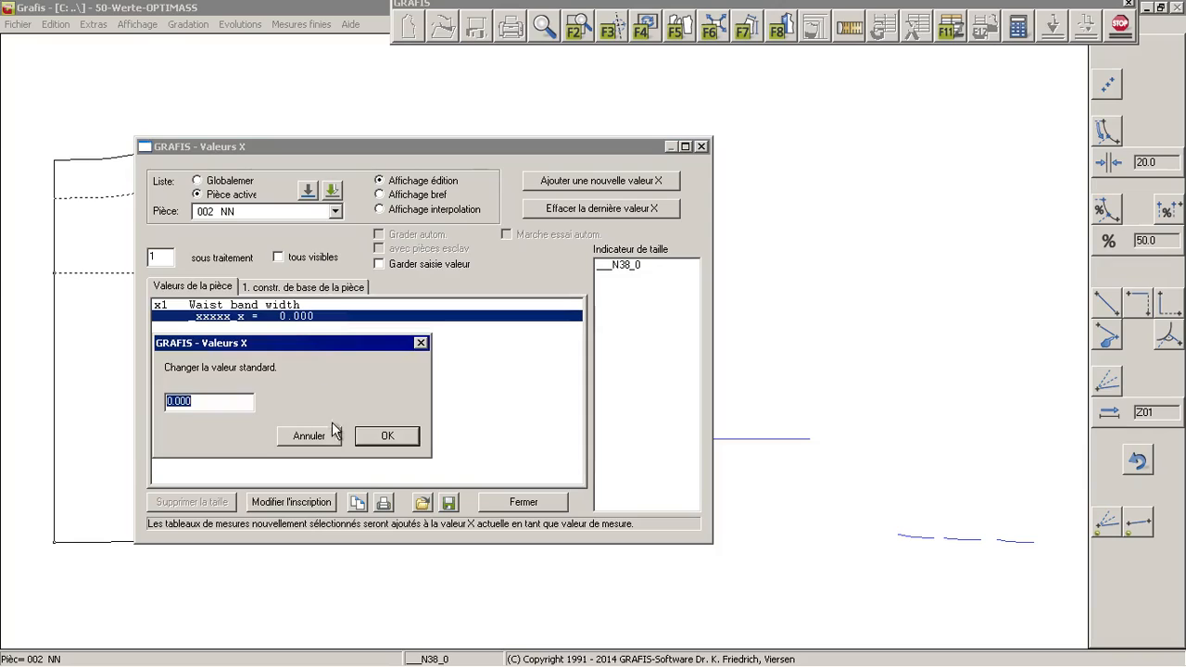
pyautogui.click(335, 431)
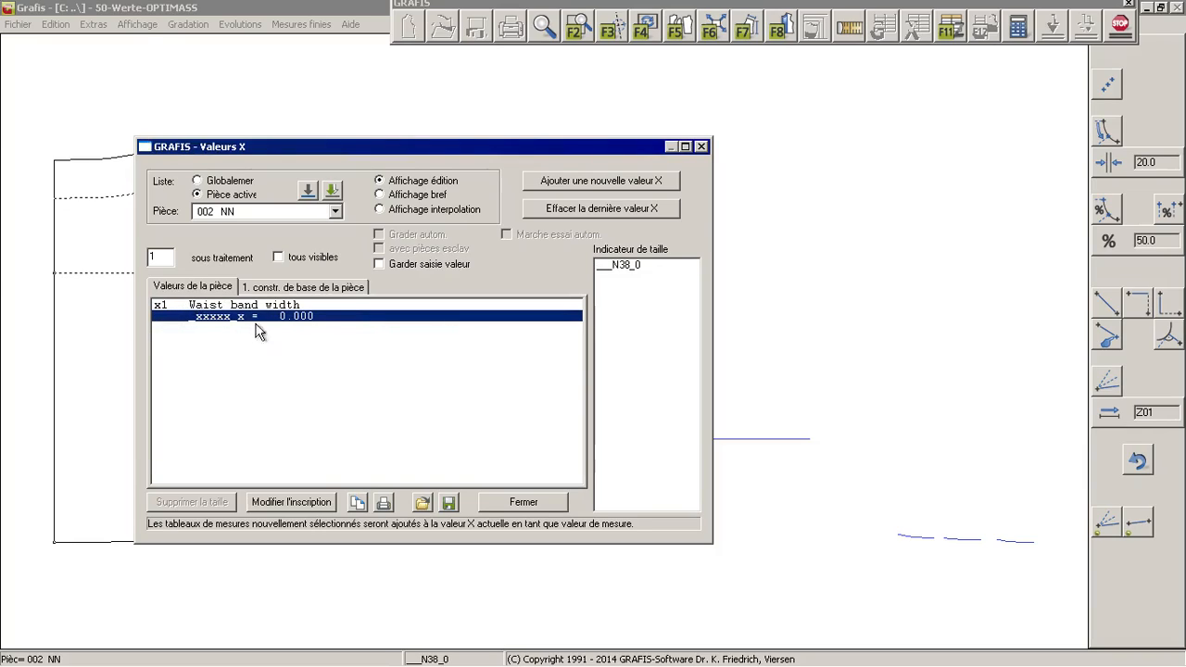
pyautogui.click(159, 310)
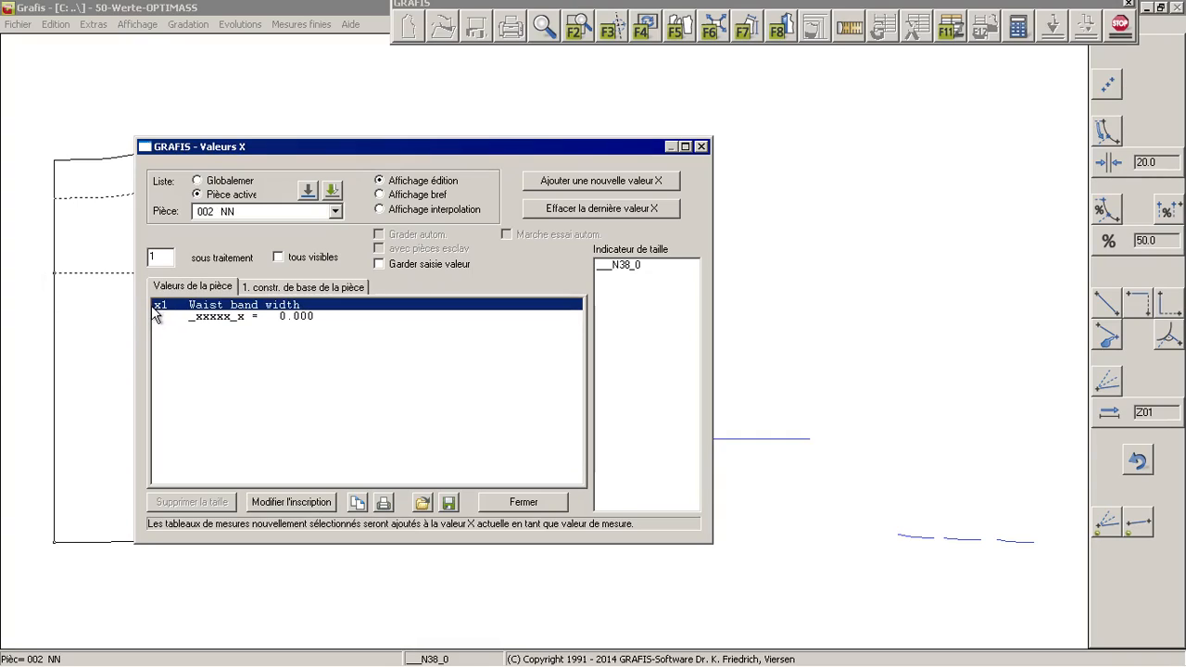
pyautogui.click(264, 320)
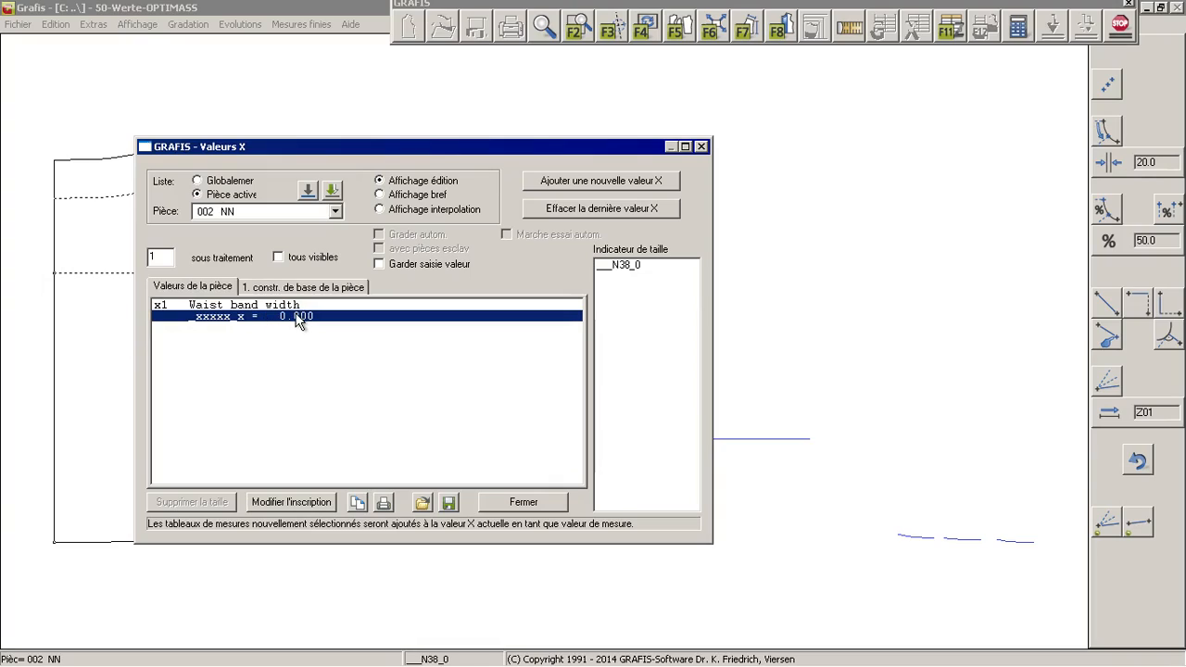
pyautogui.doubleClick(283, 320)
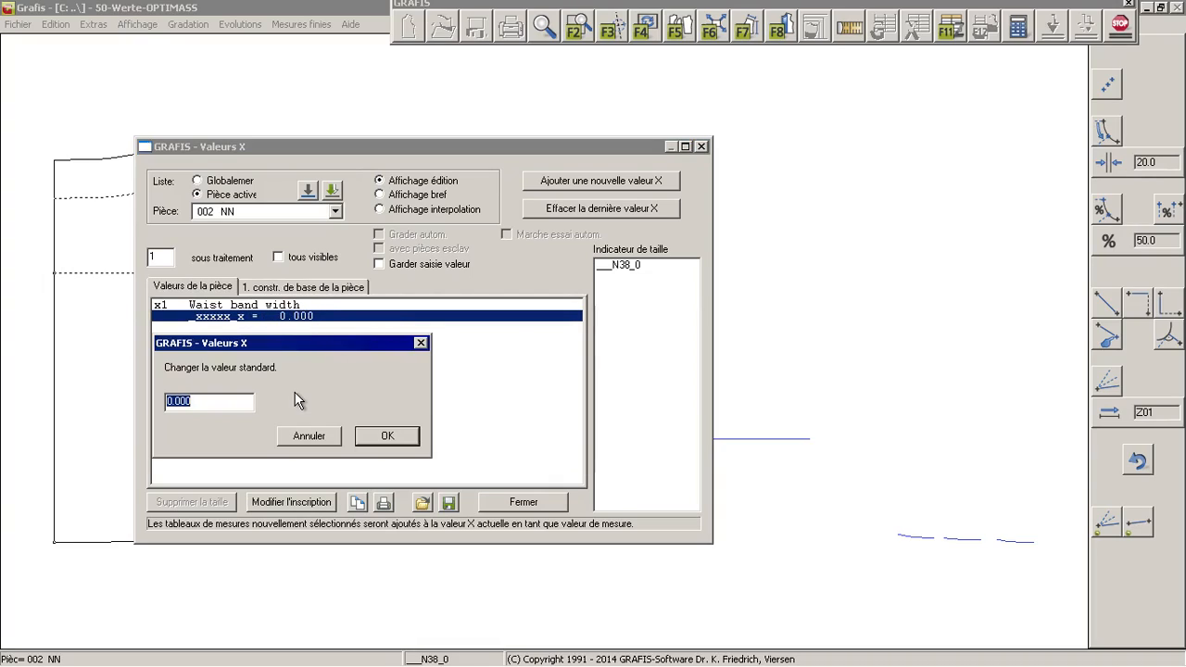
pyautogui.write('40')
pyautogui.press('Return')
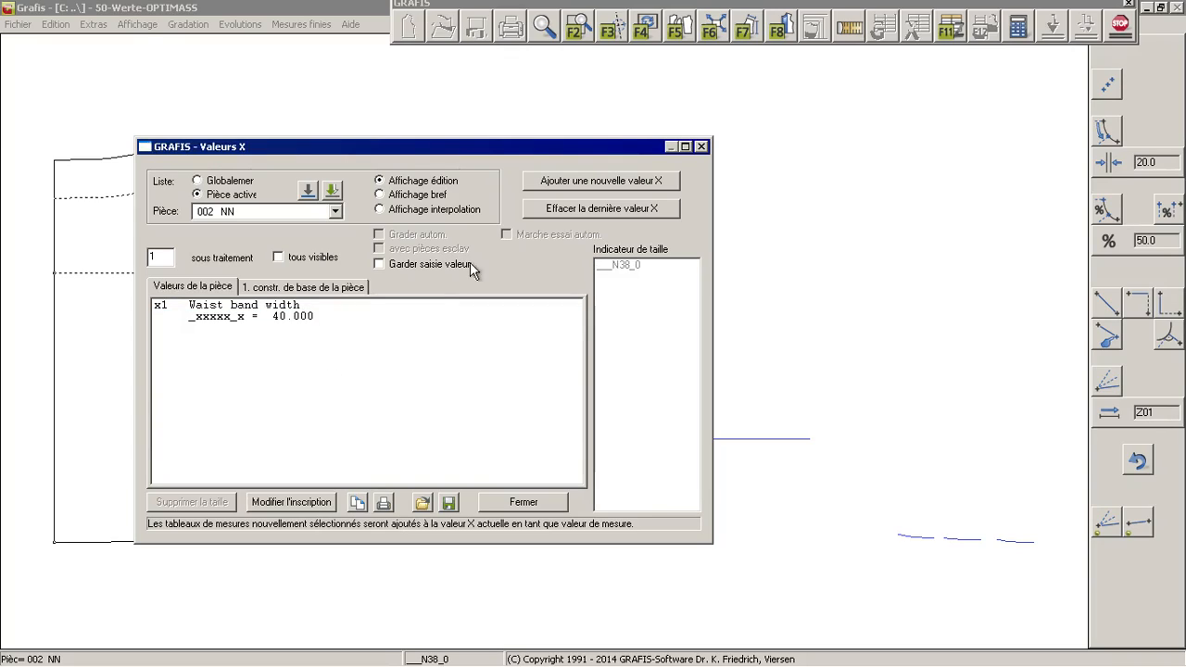
pyautogui.click(701, 146)
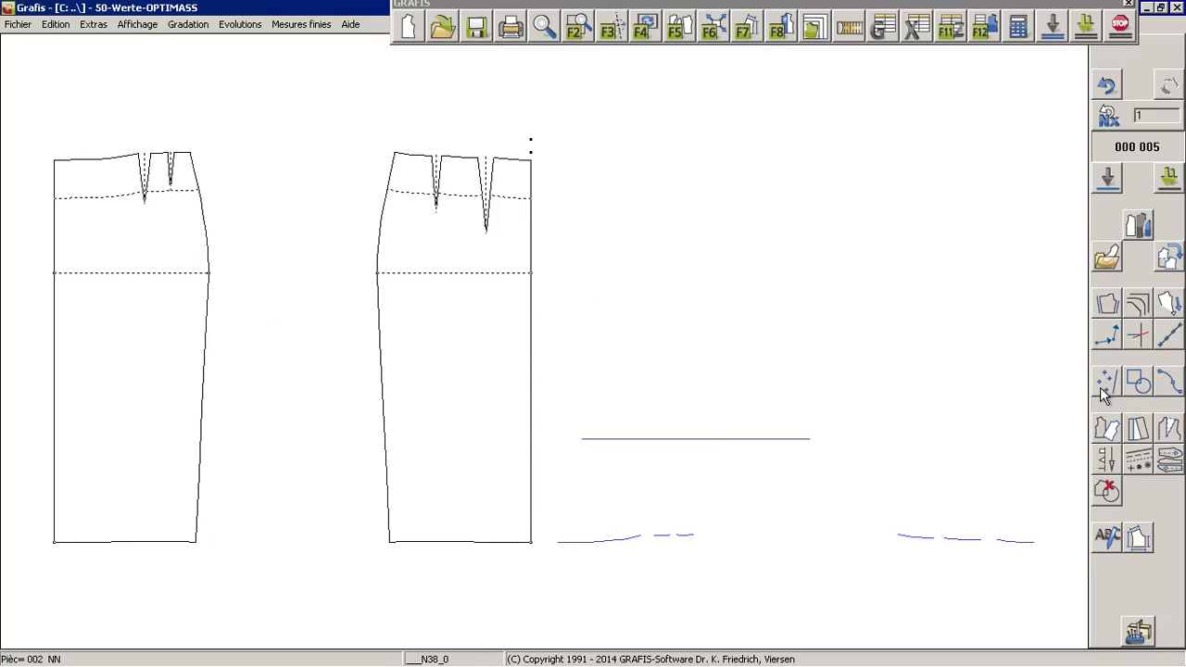
# - Draw a vertical line of length x01 upward from each end of the horizontal line in part 002
pyautogui.click(1100, 387)
pyautogui.click(1102, 409)
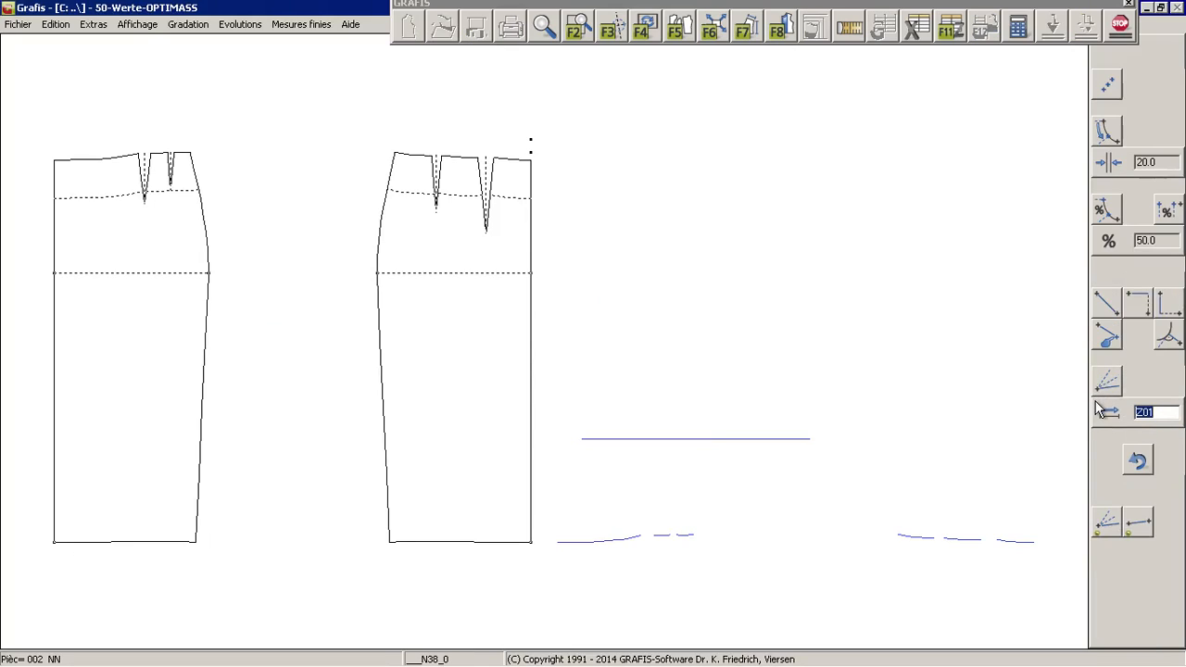
pyautogui.click(1118, 378)
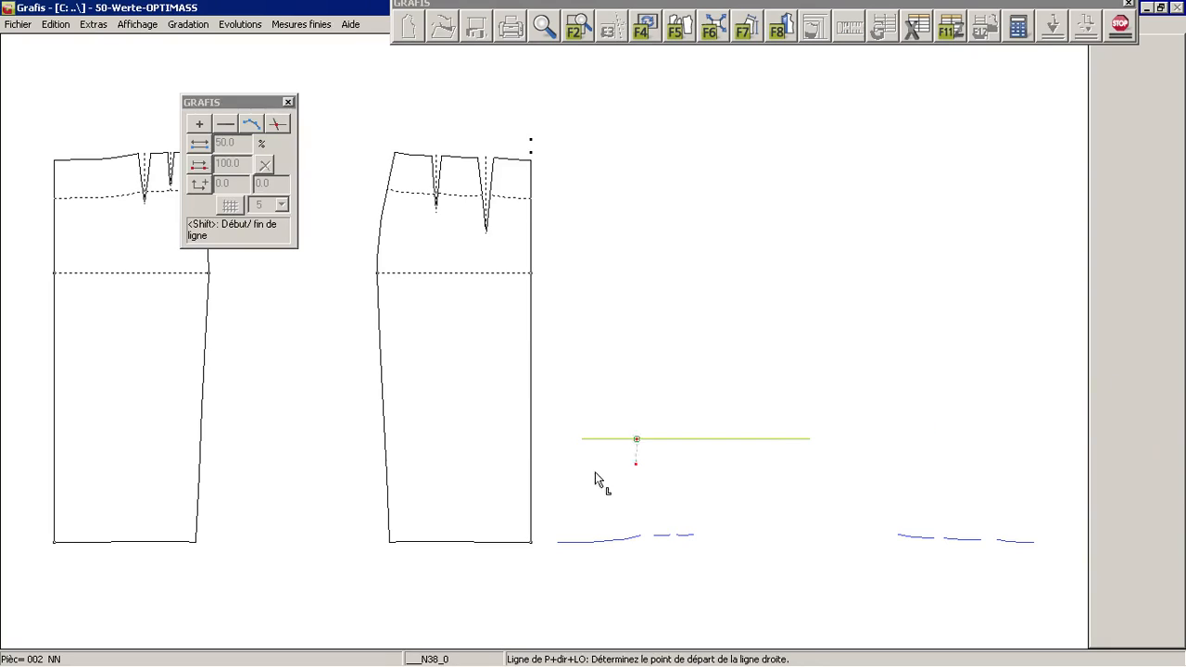
pyautogui.click(581, 458)
pyautogui.click(582, 354)
pyautogui.click(790, 475)
pyautogui.click(810, 354)
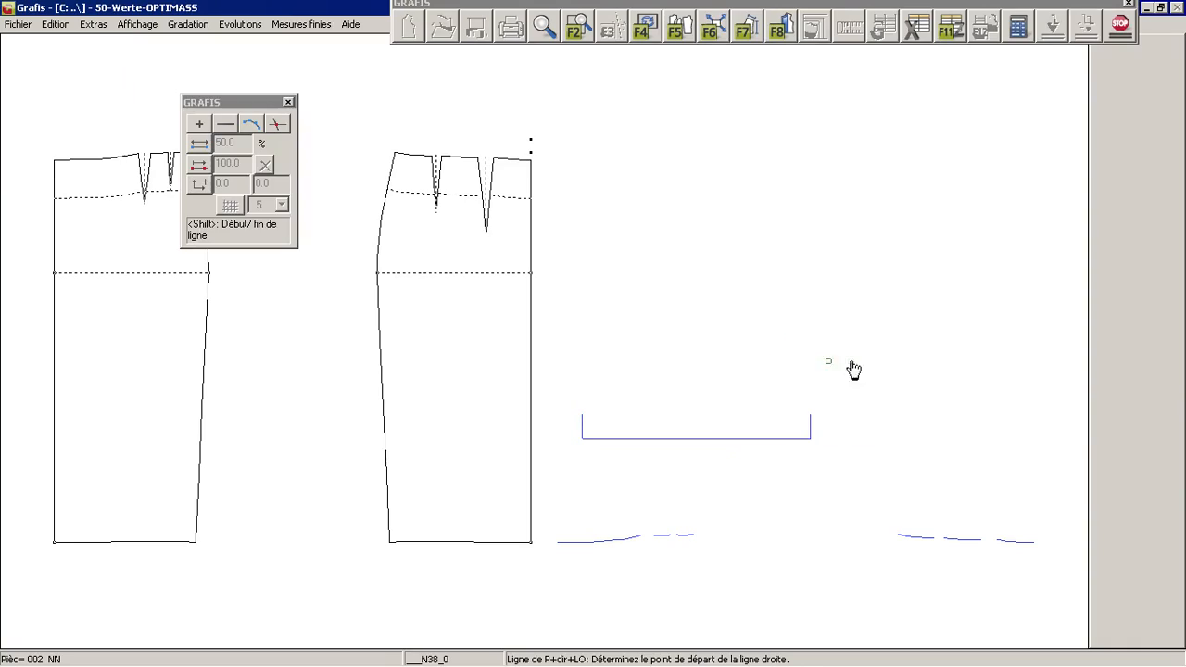
# - Connect the upper ends of the two vertical lines with a straight line to close the waistband rectangle
pyautogui.click(1122, 360)
pyautogui.click(1110, 320)
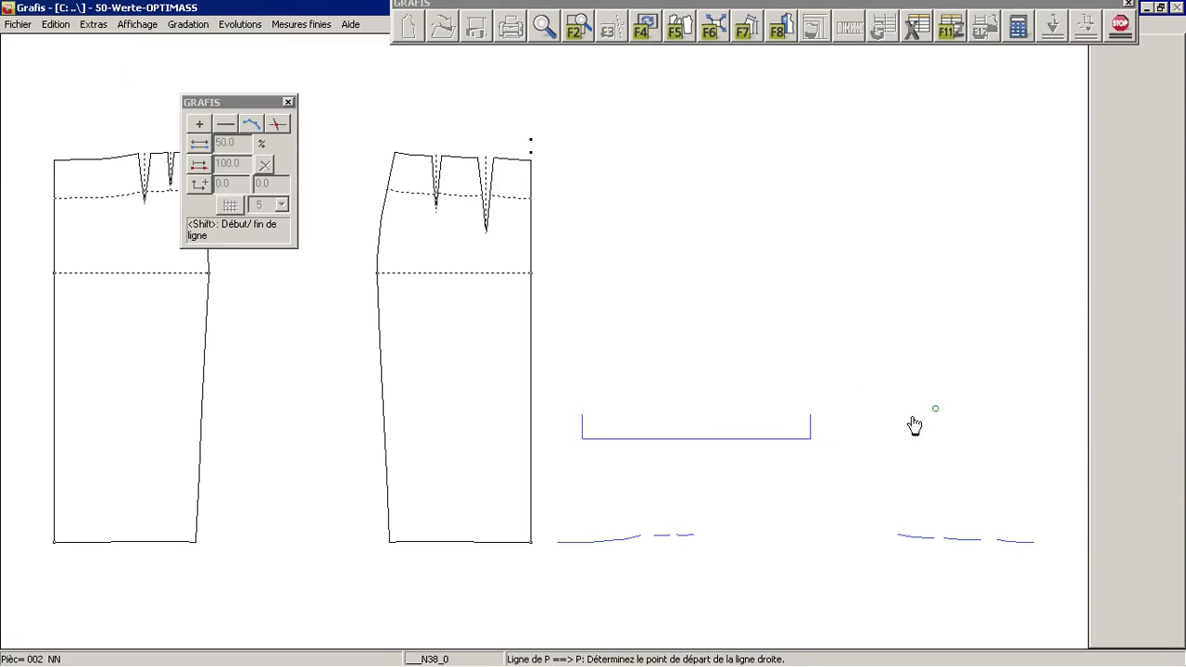
pyautogui.click(822, 433)
pyautogui.click(572, 419)
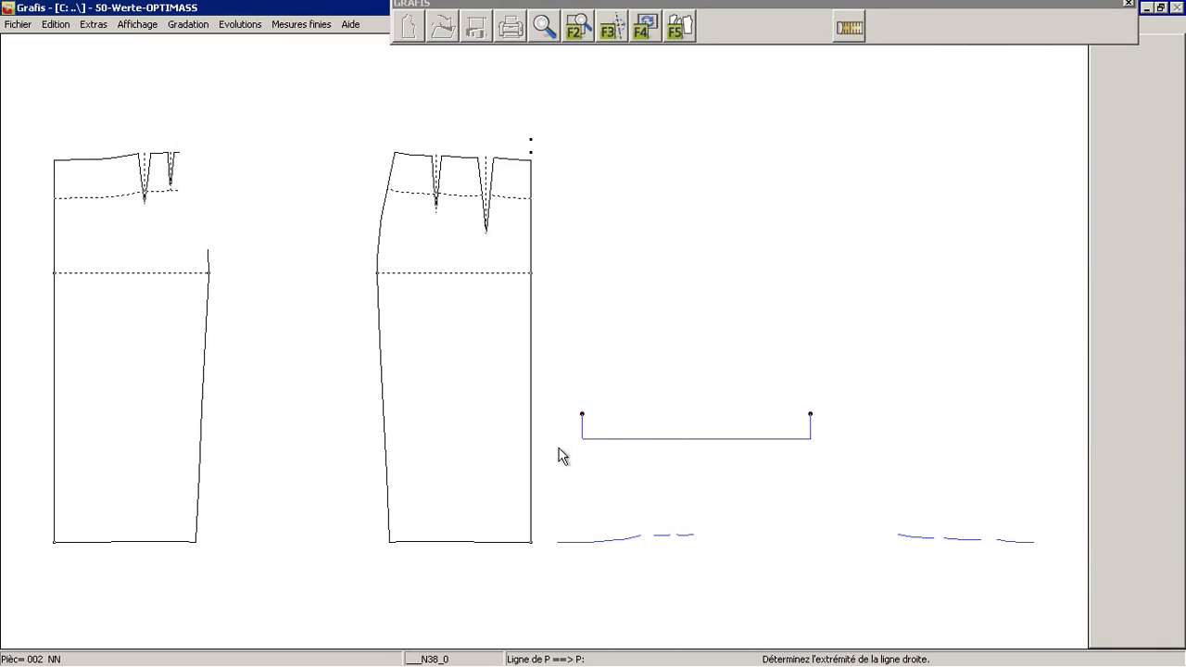
pyautogui.rightClick(960, 343)
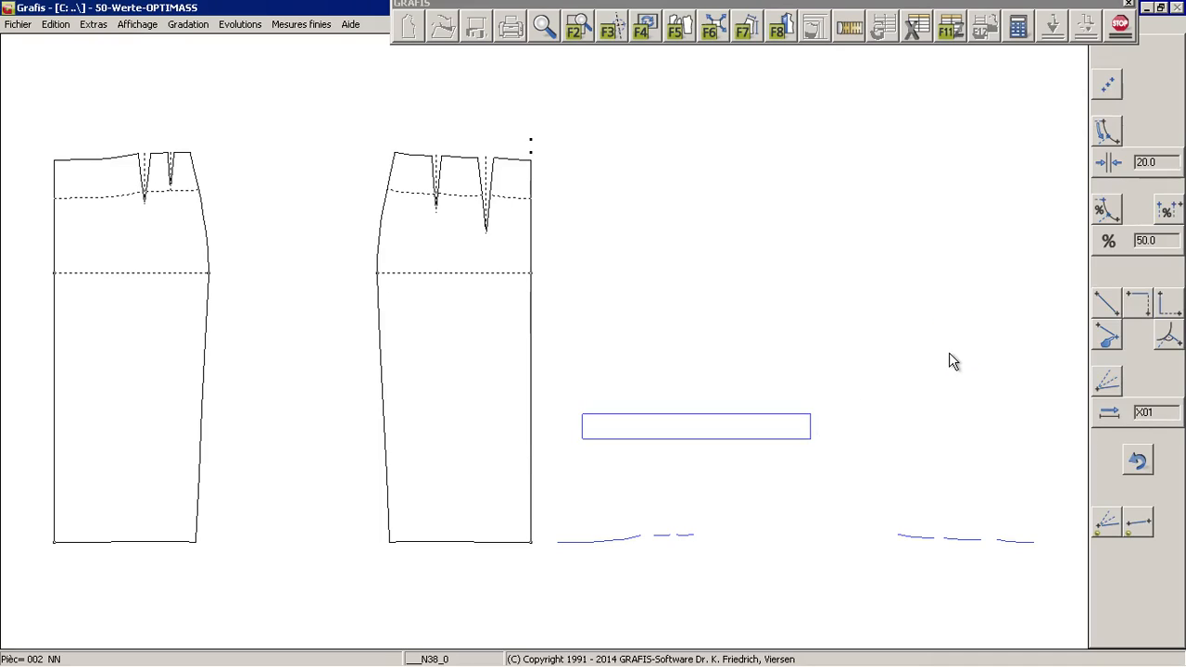
pyautogui.scroll(1, 950, 354)
pyautogui.scroll(-7, 883, 473)
pyautogui.scroll(5, 881, 468)
pyautogui.rightClick(952, 368)
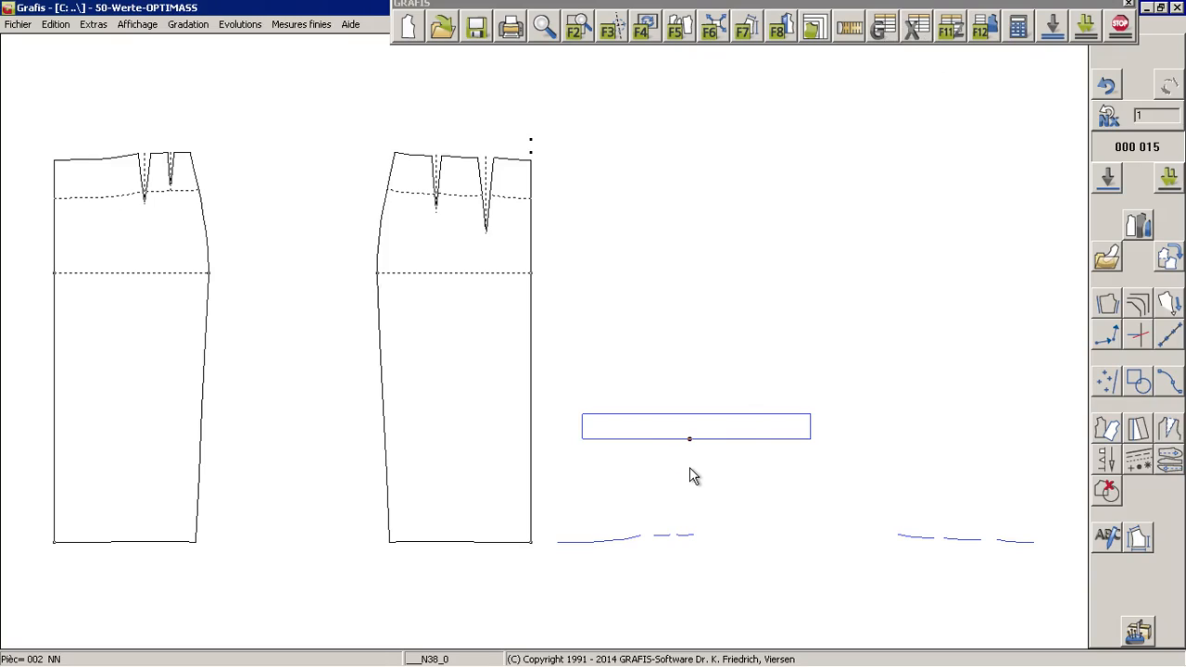
# - Add a run of larger sizes from the standard measurement table _N Fem. normal (28-72) to the size table
pyautogui.scroll(-3, 895, 117)
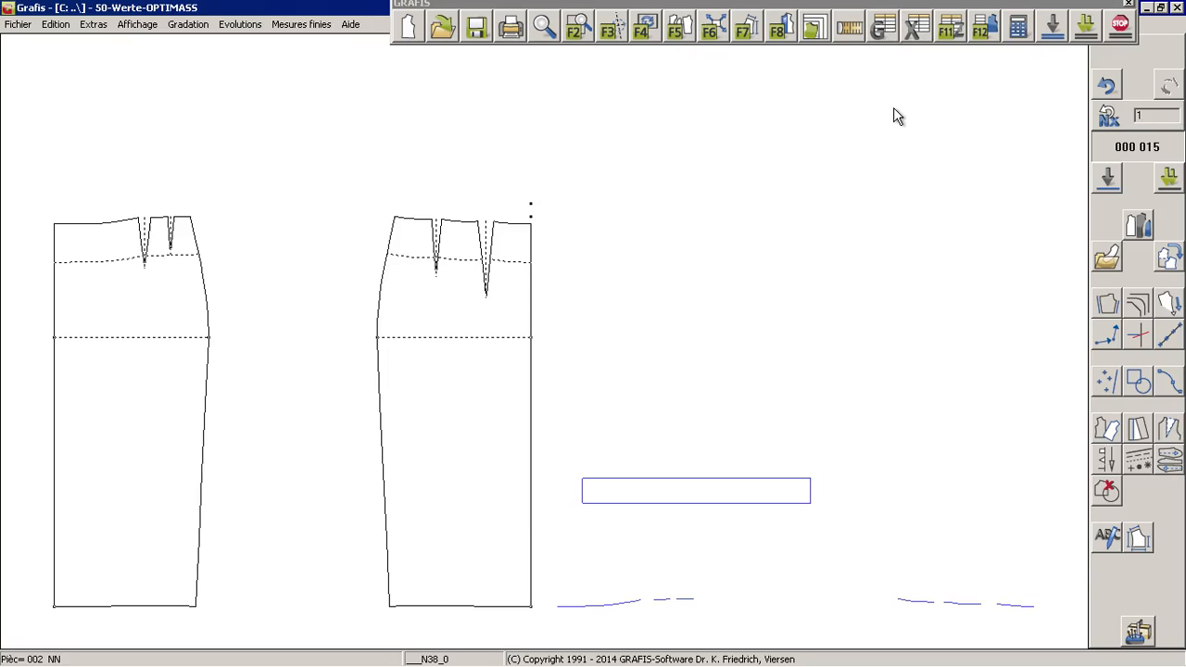
pyautogui.scroll(3, 783, 166)
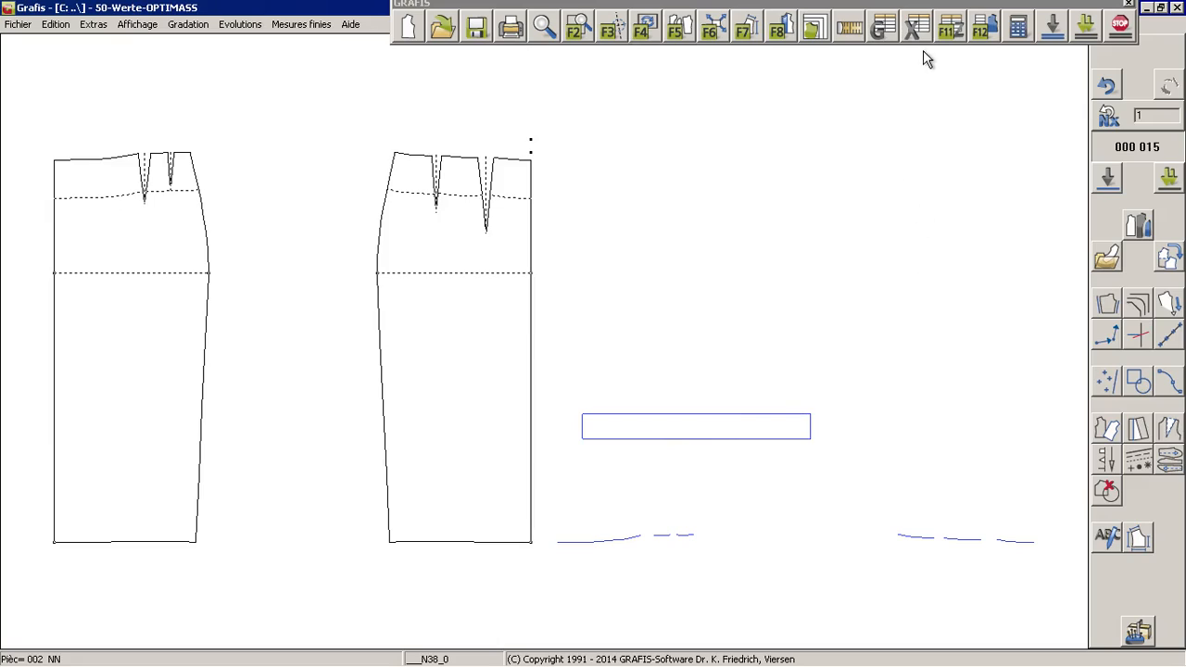
pyautogui.click(949, 32)
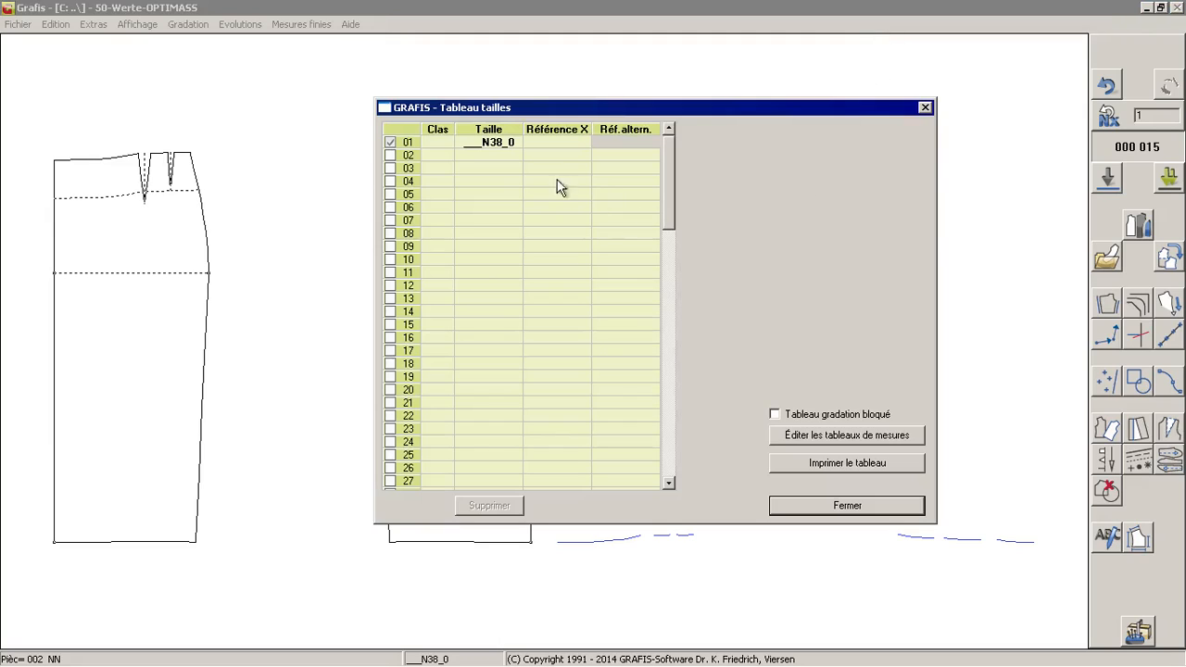
pyautogui.click(489, 155)
pyautogui.click(823, 133)
pyautogui.click(817, 151)
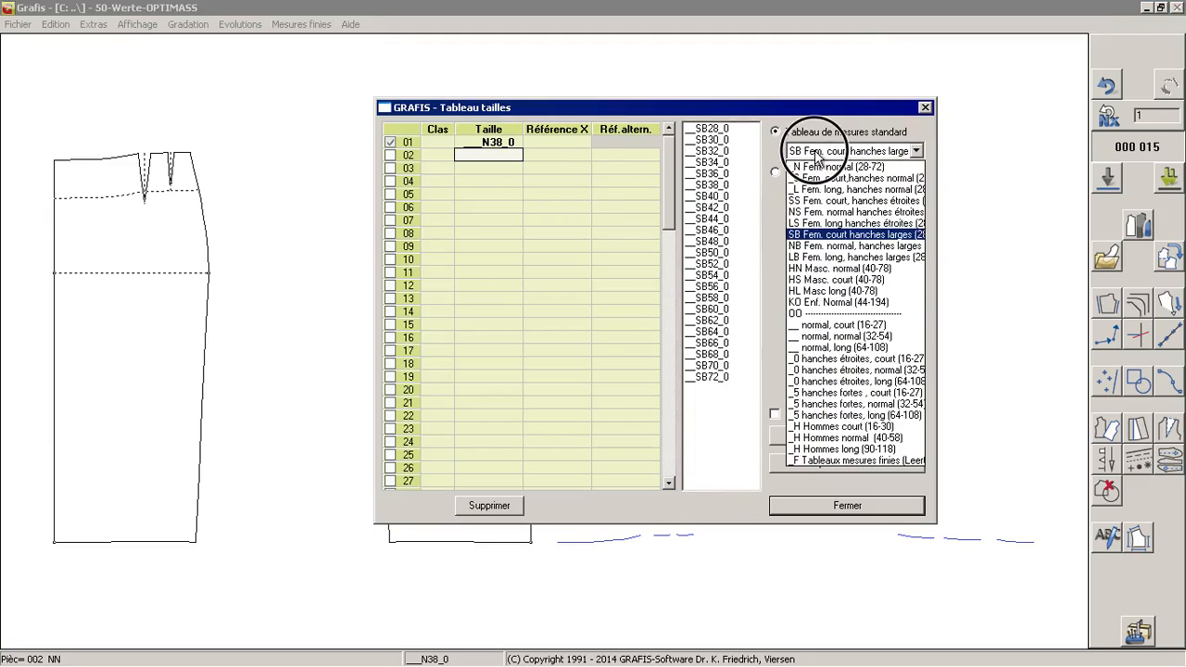
pyautogui.click(803, 164)
pyautogui.moveTo(718, 184); pyautogui.dragTo(732, 287)
pyautogui.click(837, 507)
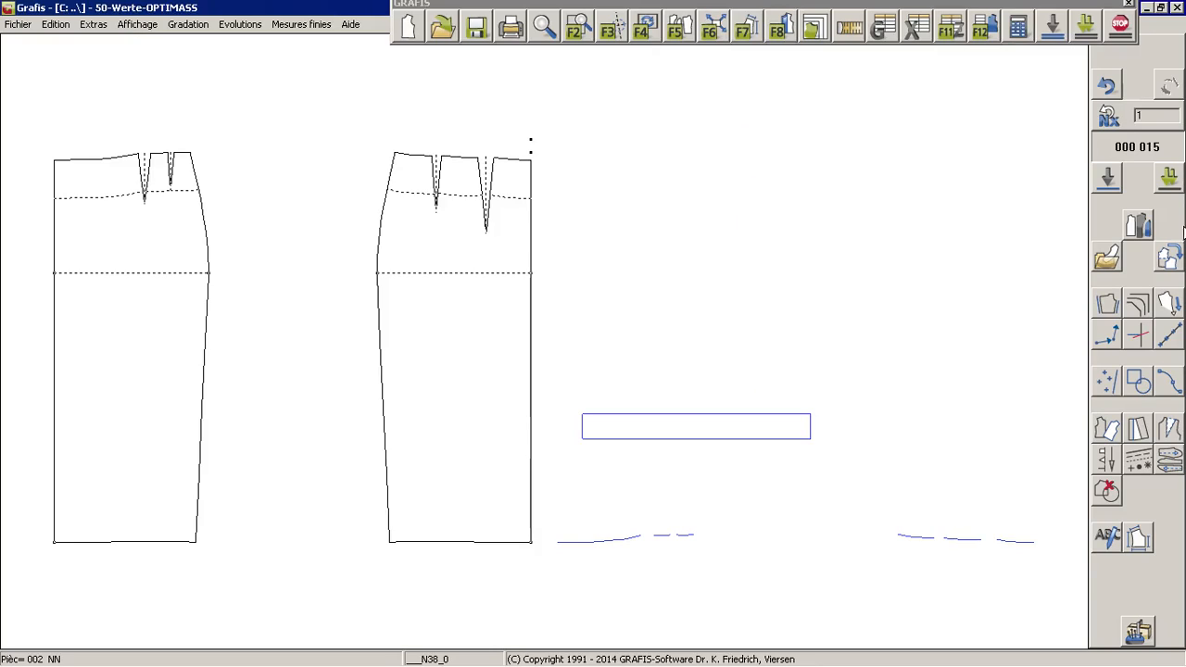
# - Test the grading of part 002 and of all parts across the listed sizes, and return part 002 to base size N38
pyautogui.click(1171, 177)
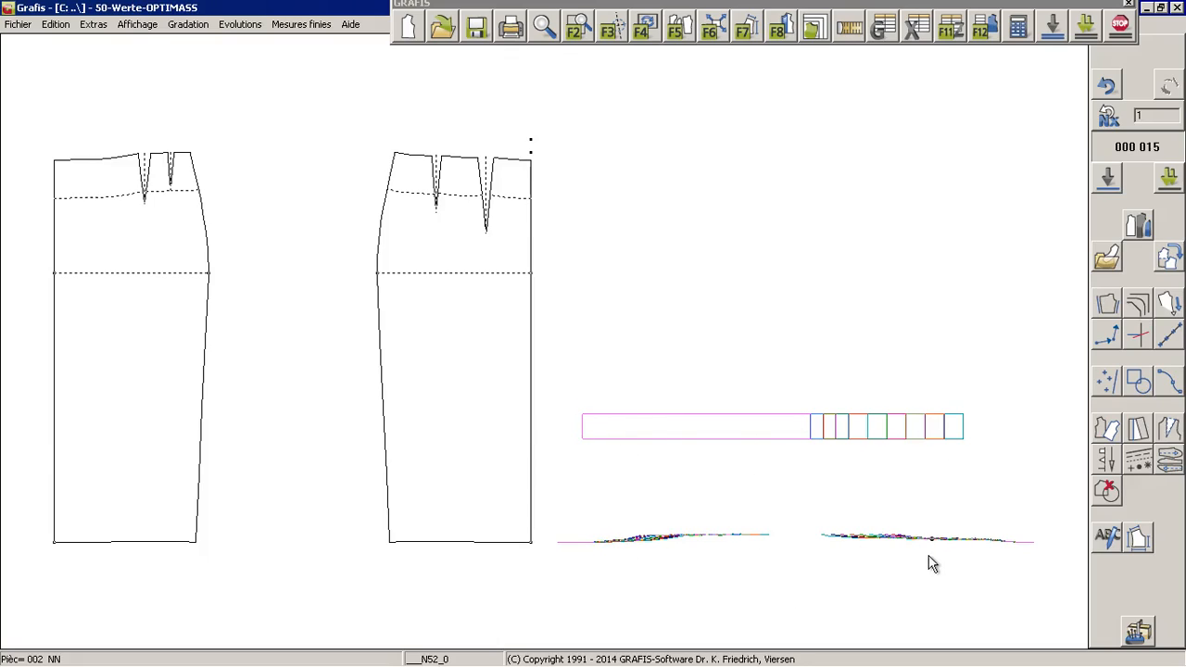
pyautogui.click(1086, 26)
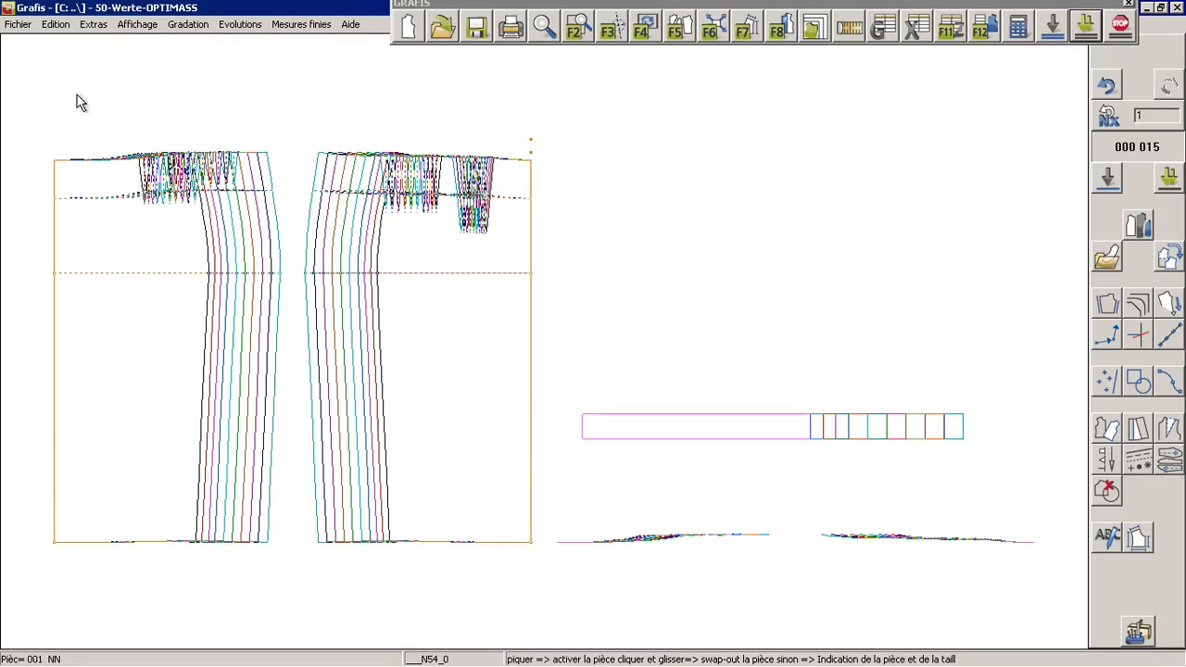
pyautogui.click(1169, 177)
pyautogui.click(1052, 26)
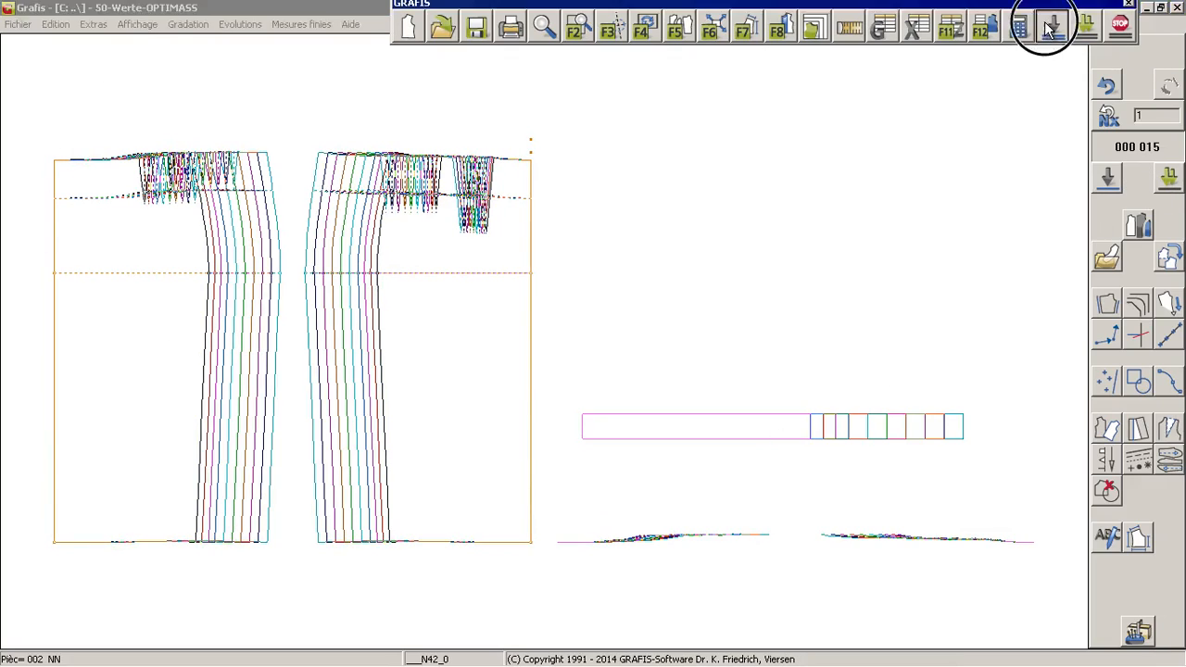
pyautogui.click(1164, 181)
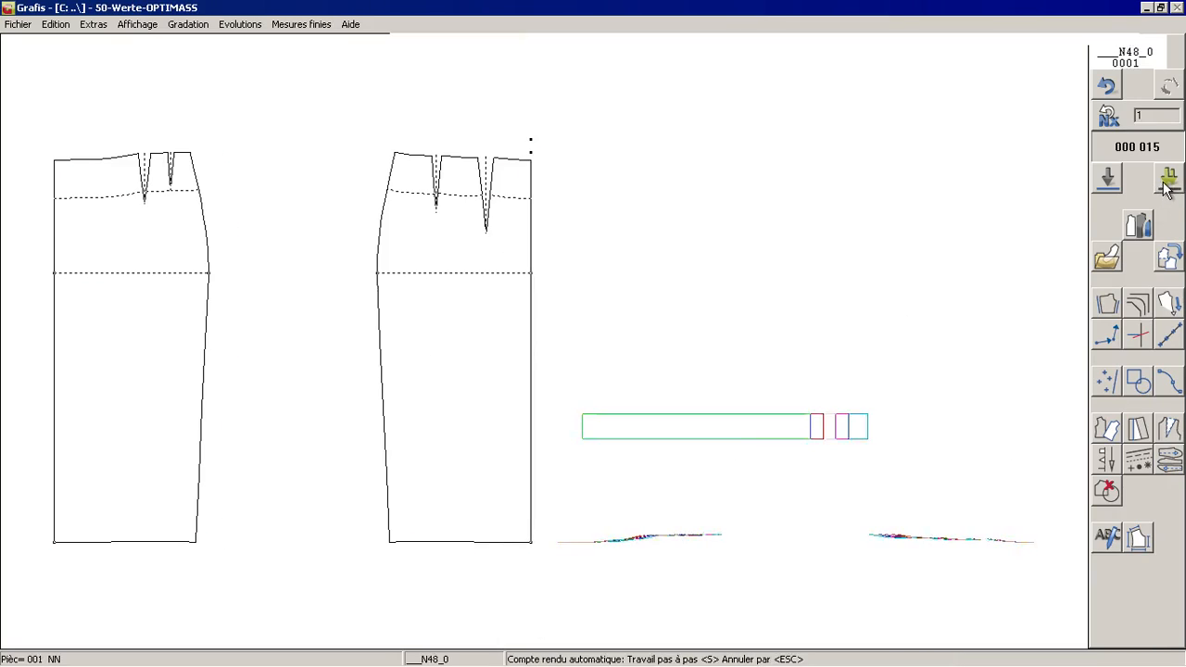
pyautogui.click(1106, 181)
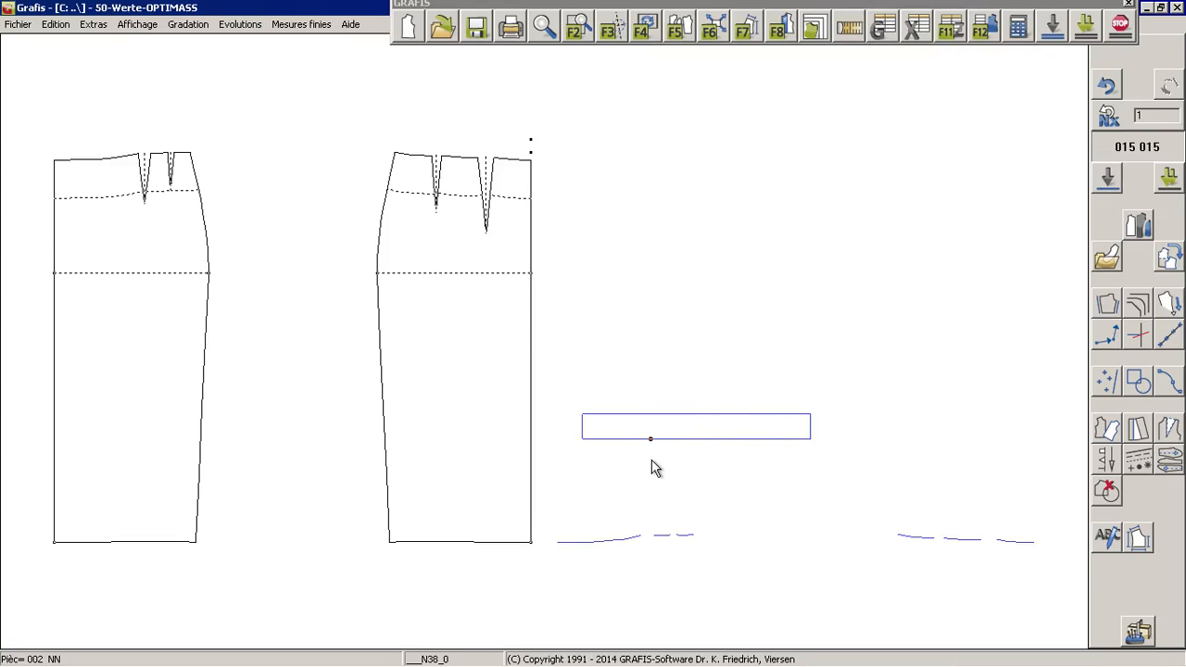
# - Append an empty part 003 to the model's part list and make it the active part
pyautogui.click(1134, 226)
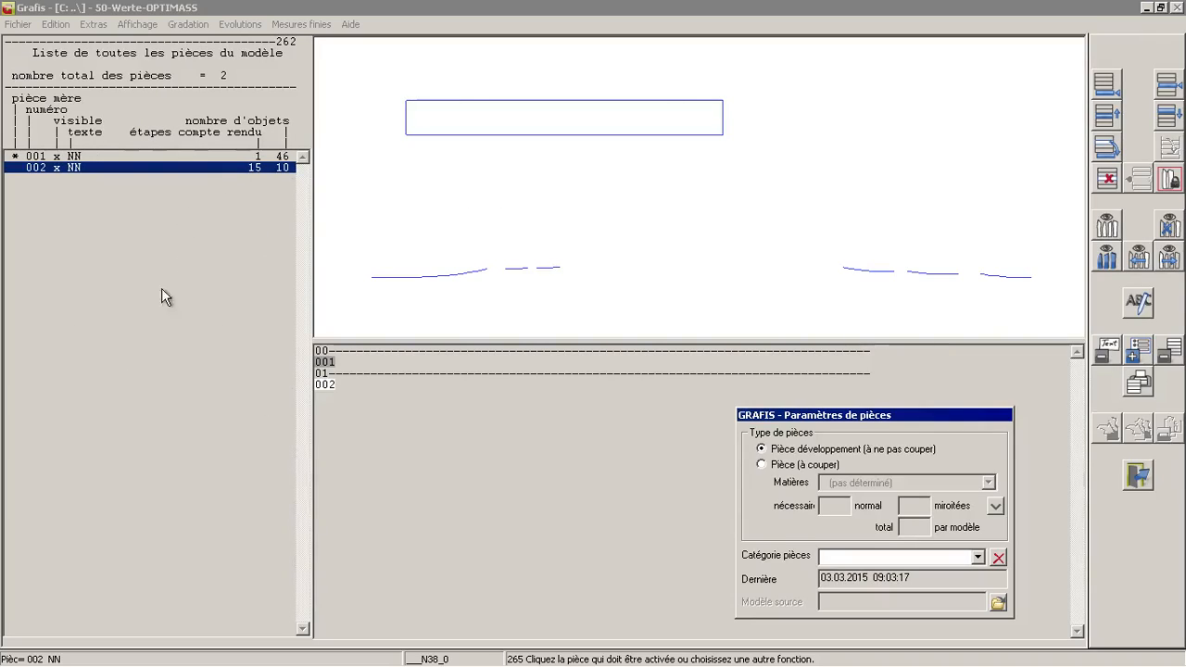
pyautogui.click(543, 289)
pyautogui.click(1130, 231)
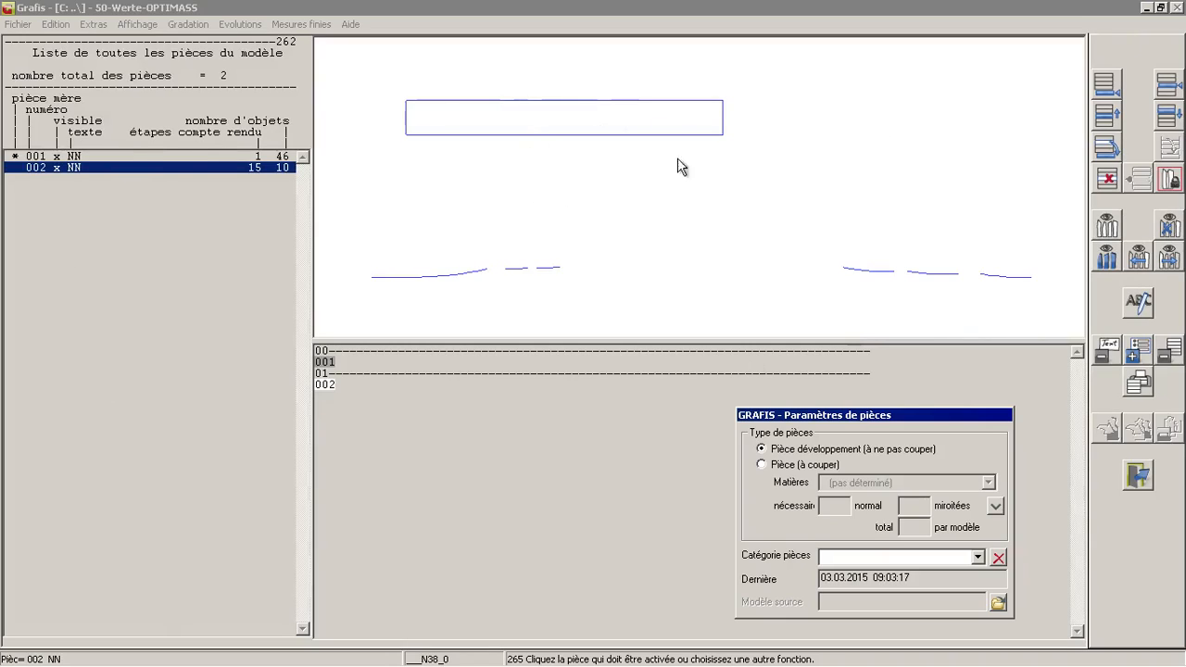
pyautogui.click(1105, 85)
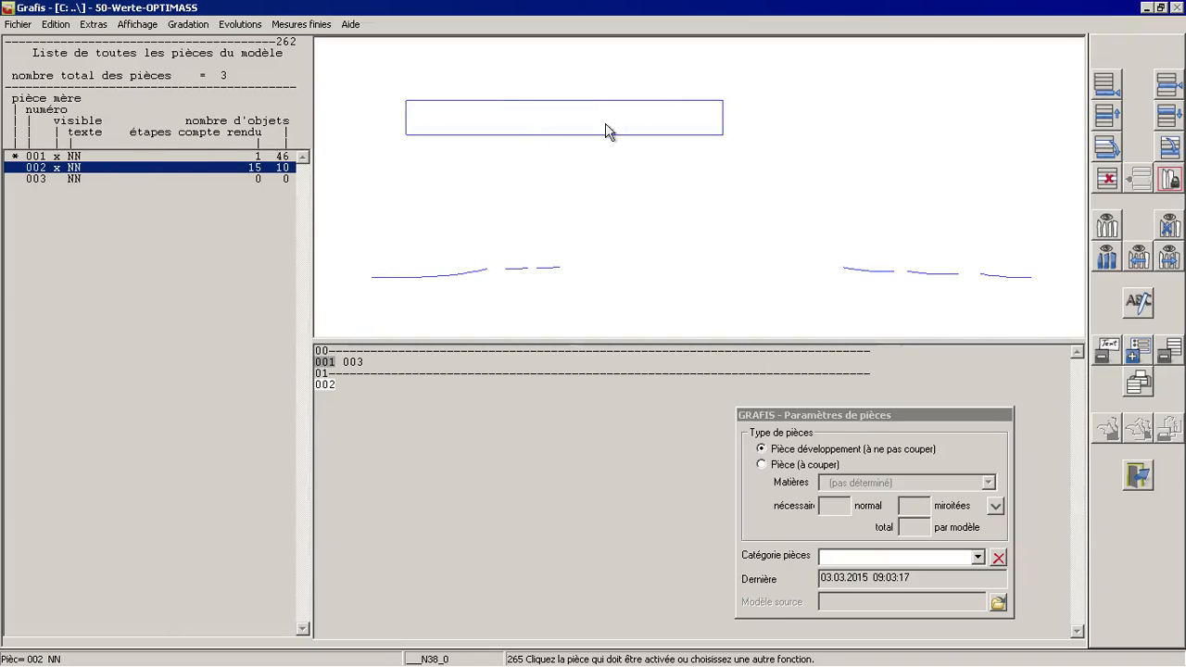
pyautogui.click(239, 179)
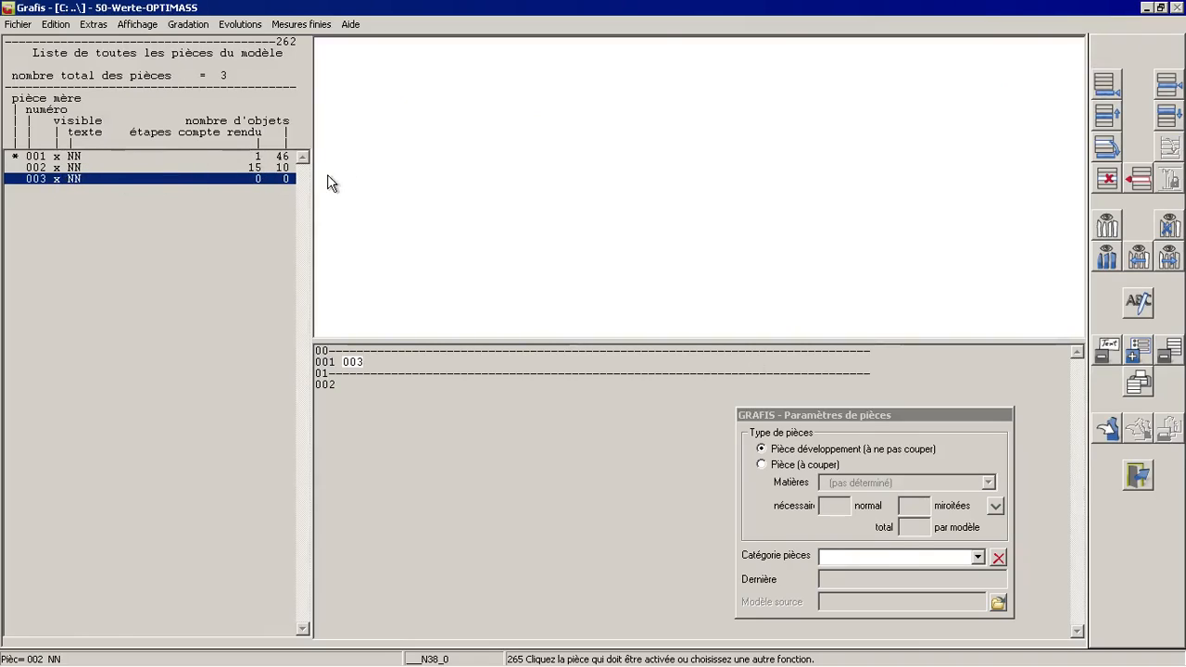
# - Name part 001 "Jupe de base" and part 002 "Waistband" in the part list, leaving the Waistband as the active part
pyautogui.rightClick(457, 181)
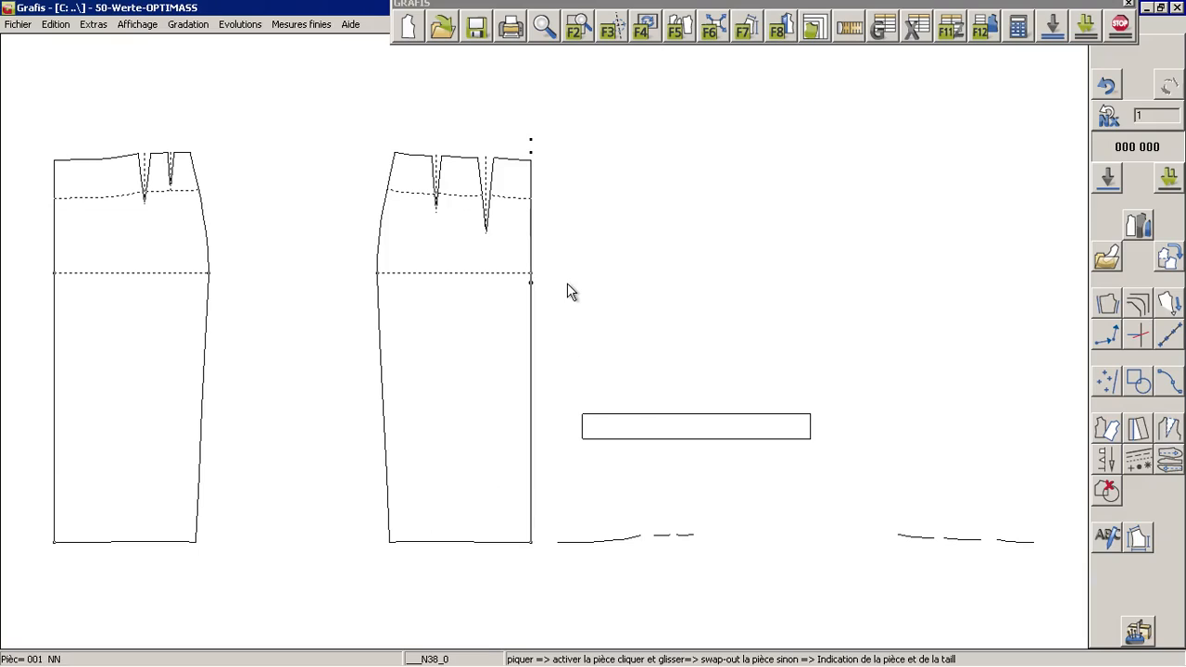
pyautogui.click(1139, 227)
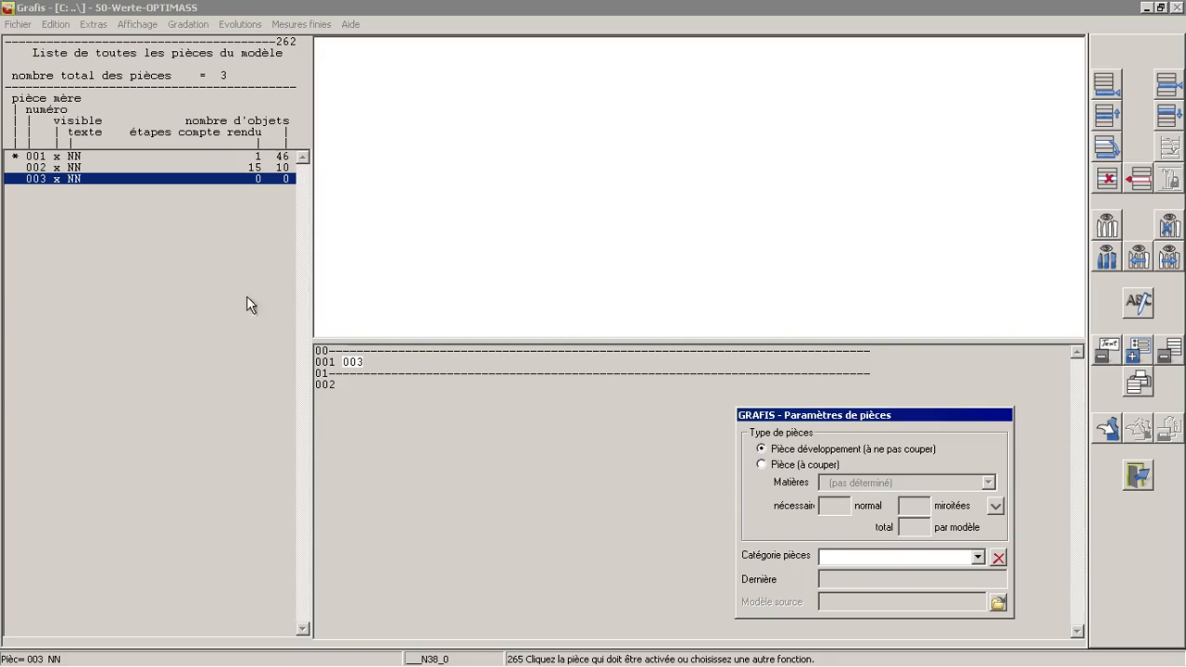
pyautogui.click(253, 168)
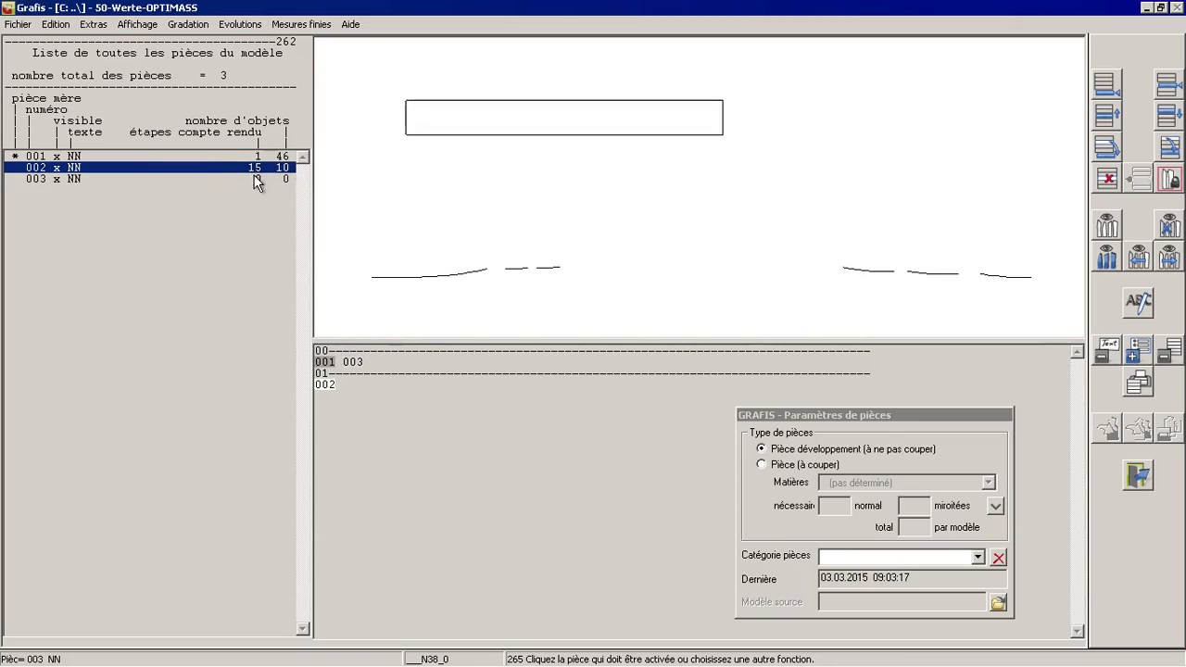
pyautogui.click(253, 177)
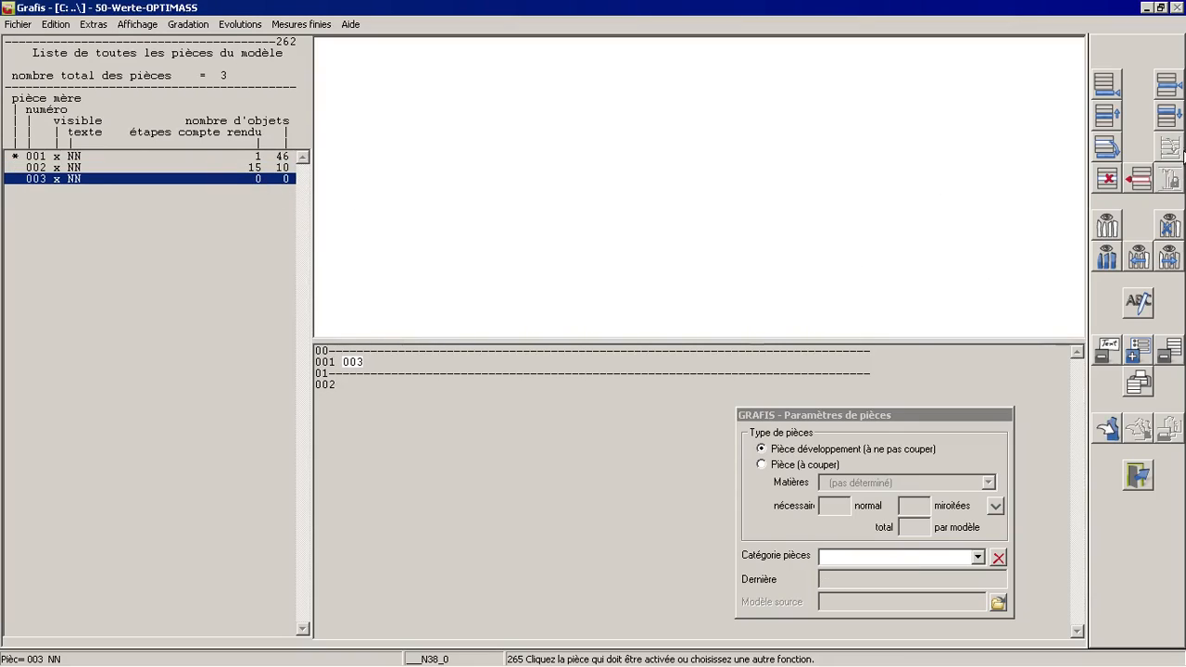
pyautogui.click(139, 169)
pyautogui.click(86, 157)
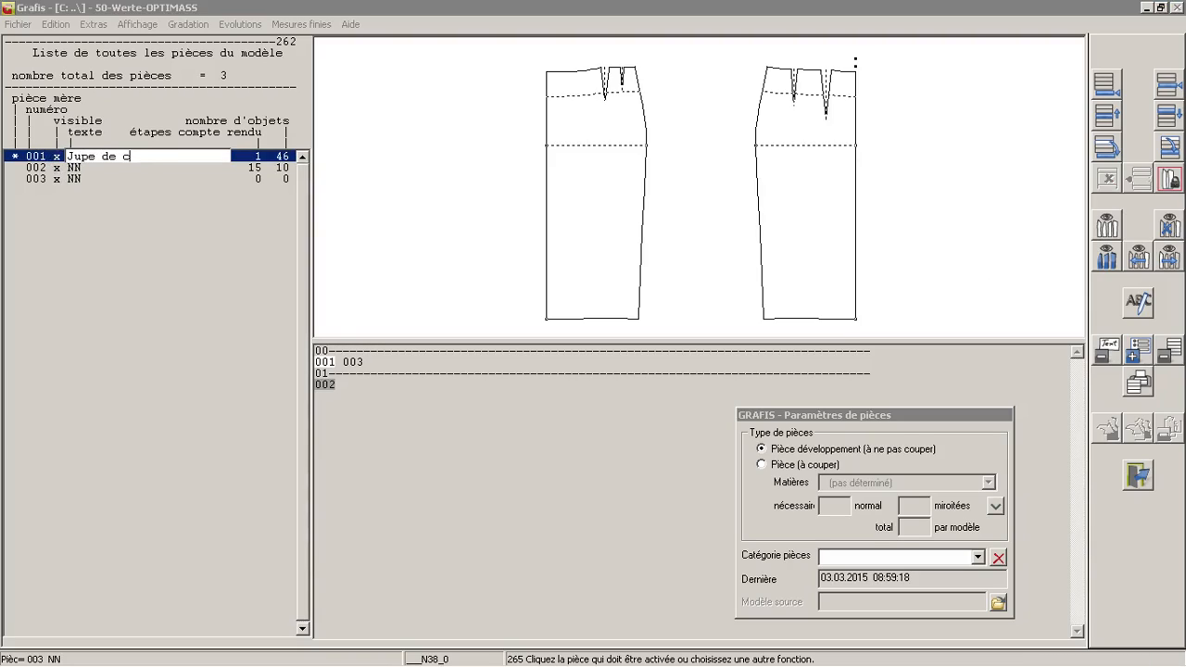
pyautogui.write('Jupe de base')
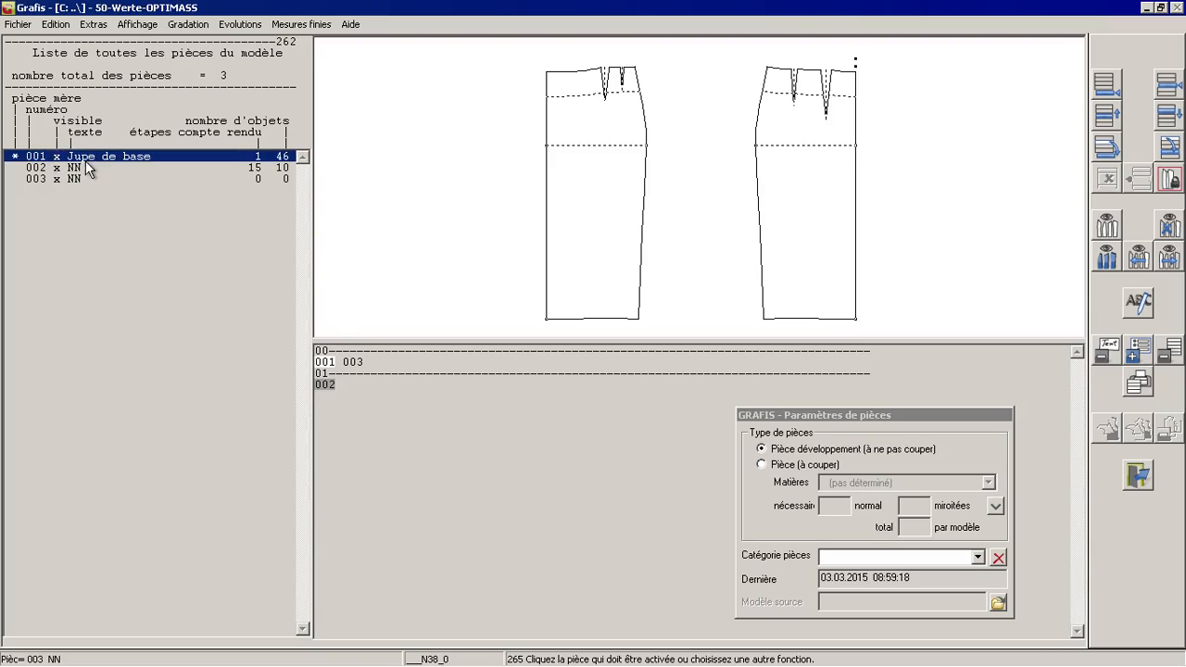
pyautogui.click(84, 163)
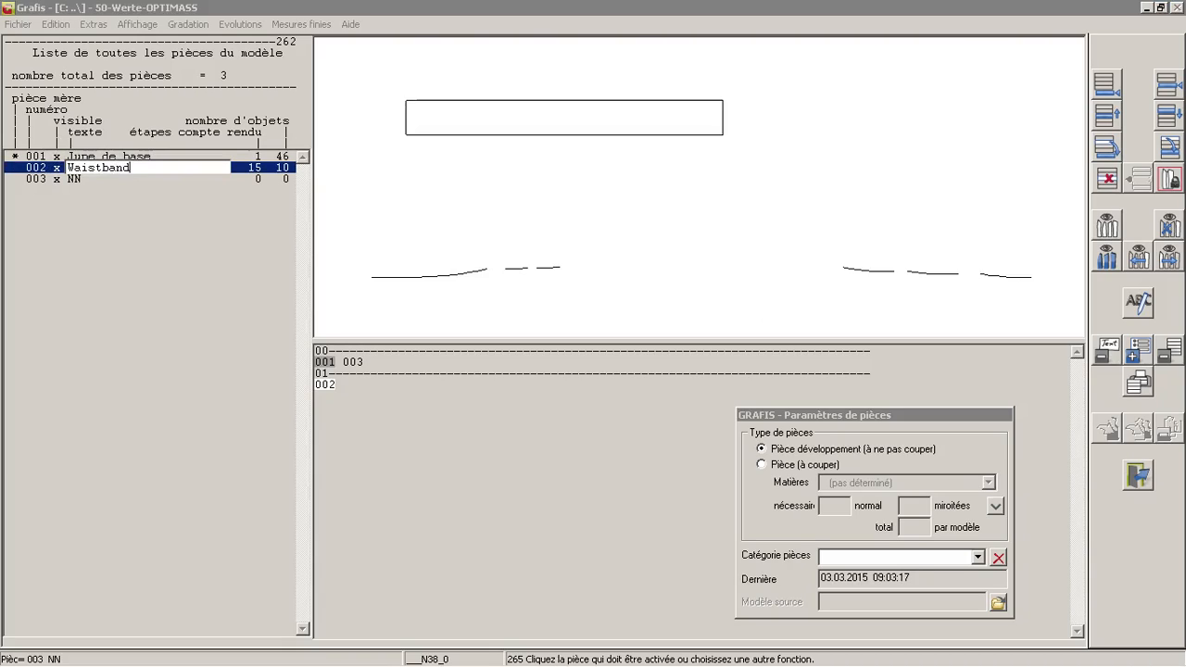
pyautogui.press('Return')
pyautogui.rightClick(794, 263)
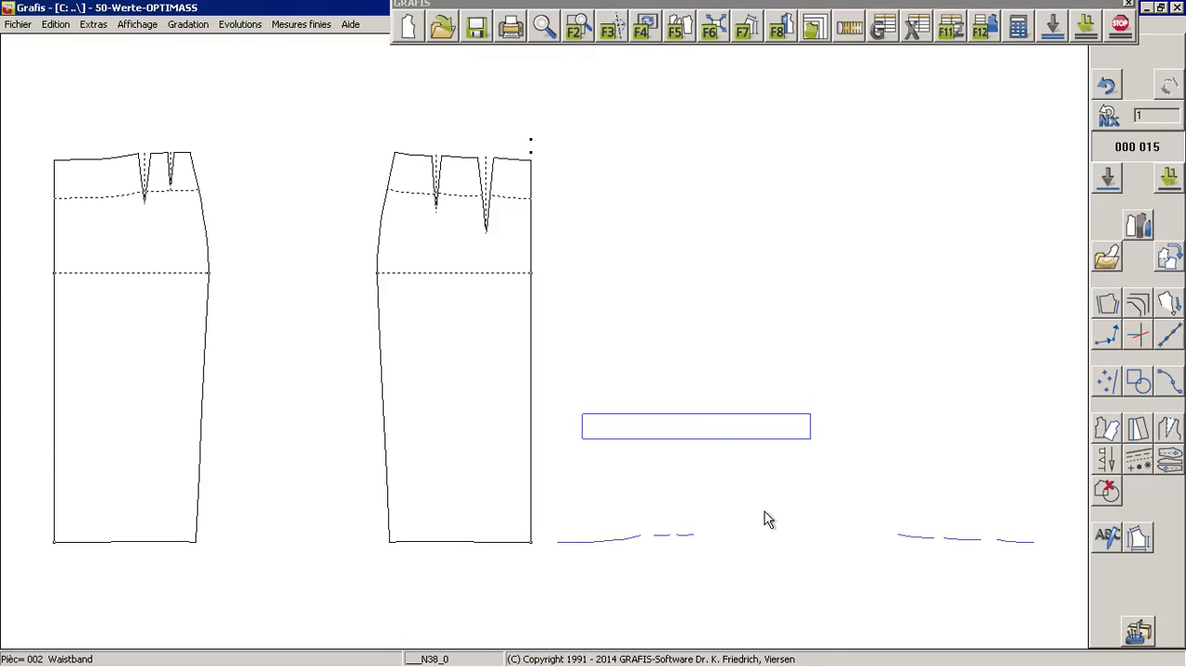
# - Add size N38 as an entry of the Waistband part's x1 value, Waist band width
pyautogui.click(915, 37)
pyautogui.moveTo(519, 147); pyautogui.dragTo(435, 94)
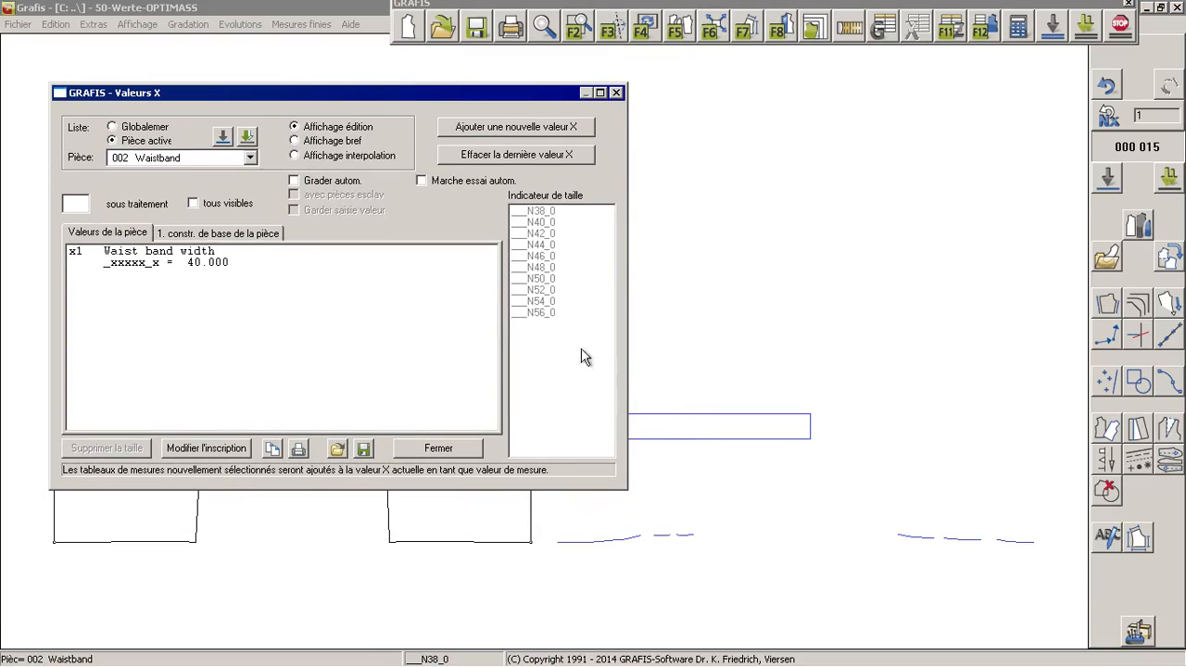
pyautogui.click(190, 264)
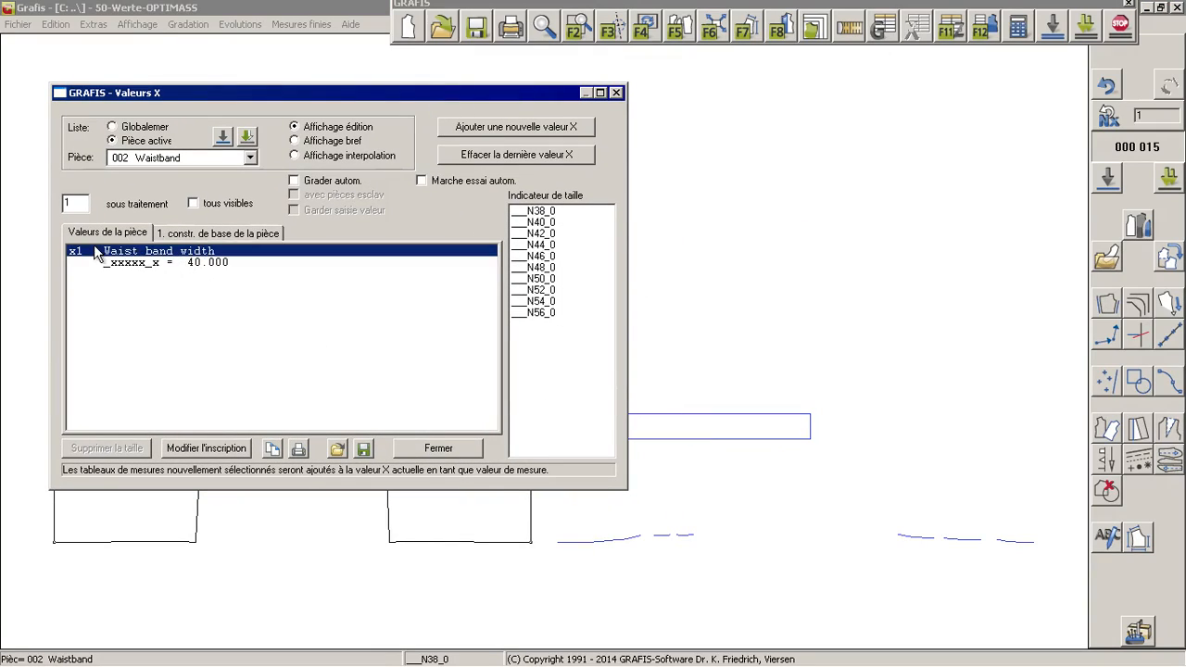
pyautogui.doubleClick(546, 214)
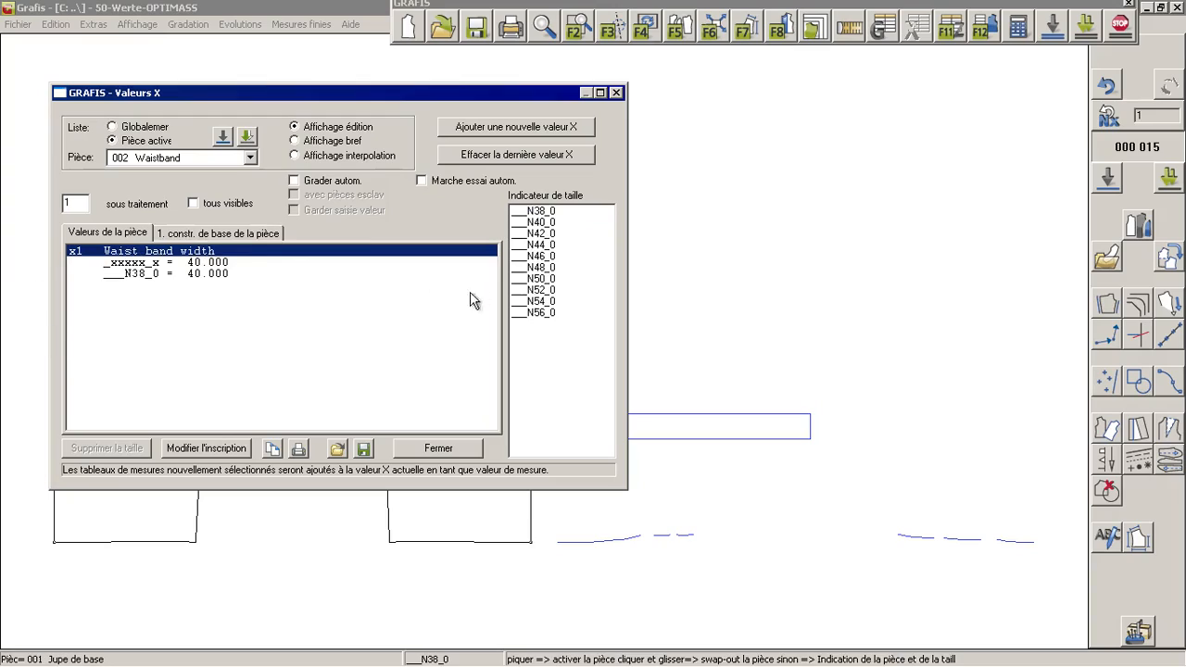
# - Add sizes N40, N48 and N50 as further entries of the waistband width value x1
pyautogui.doubleClick(547, 224)
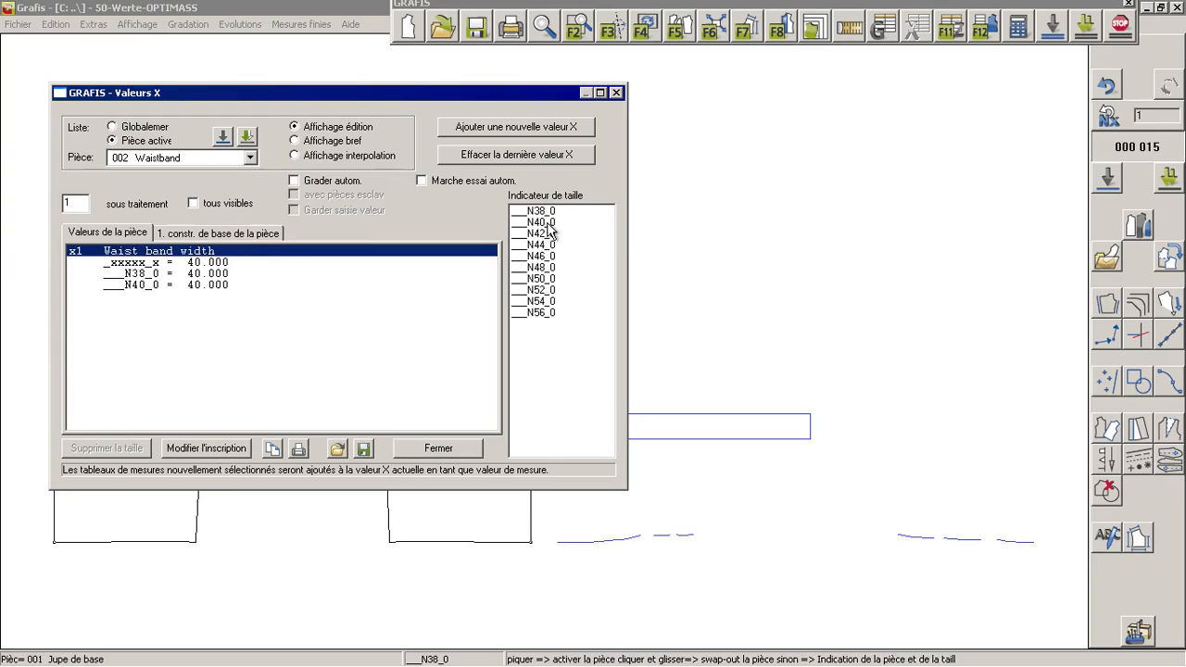
pyautogui.doubleClick(547, 267)
pyautogui.doubleClick(546, 280)
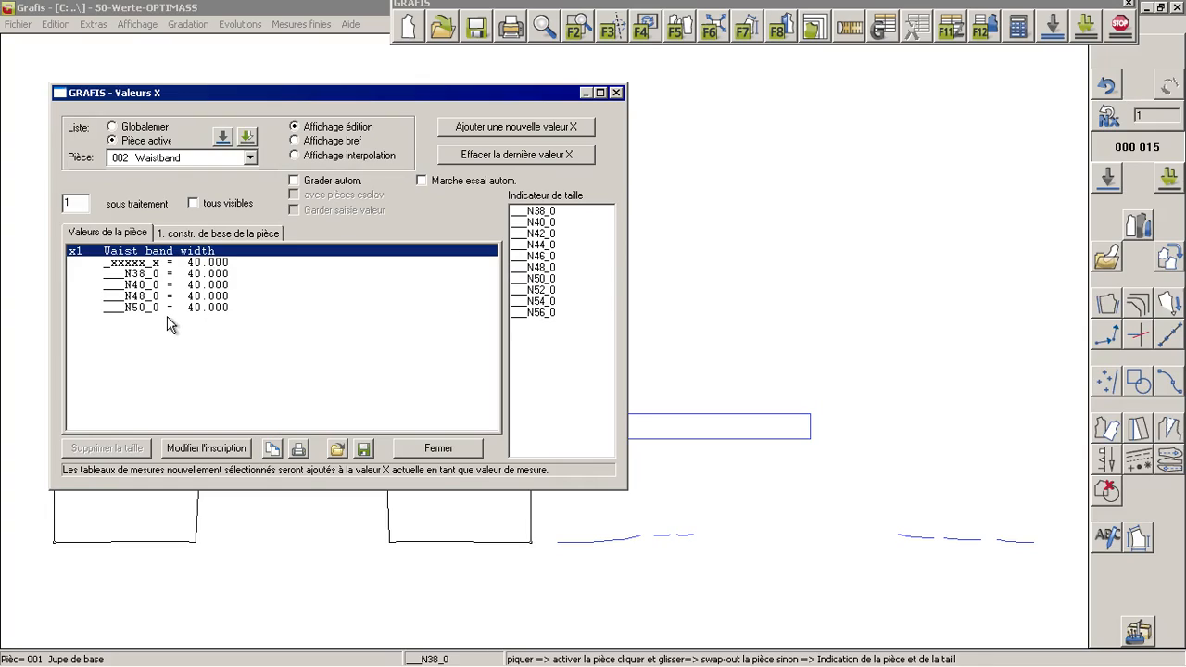
# - Delete the N50, N48 and N40 entries from the waistband width value x1
pyautogui.click(195, 309)
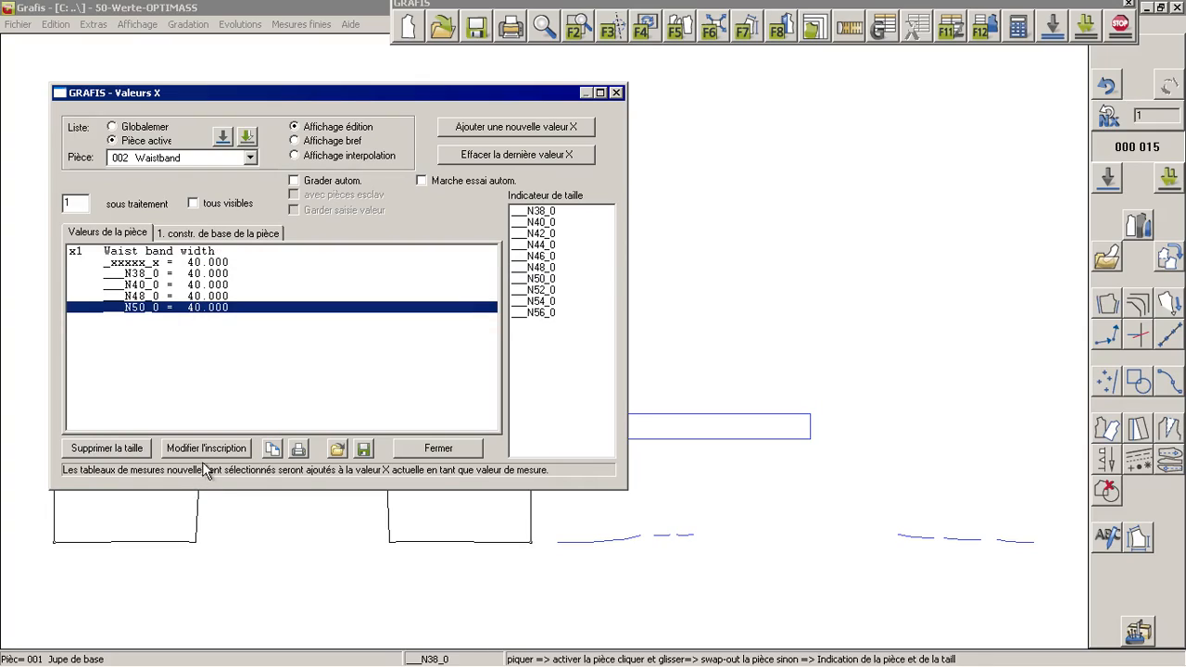
pyautogui.click(102, 448)
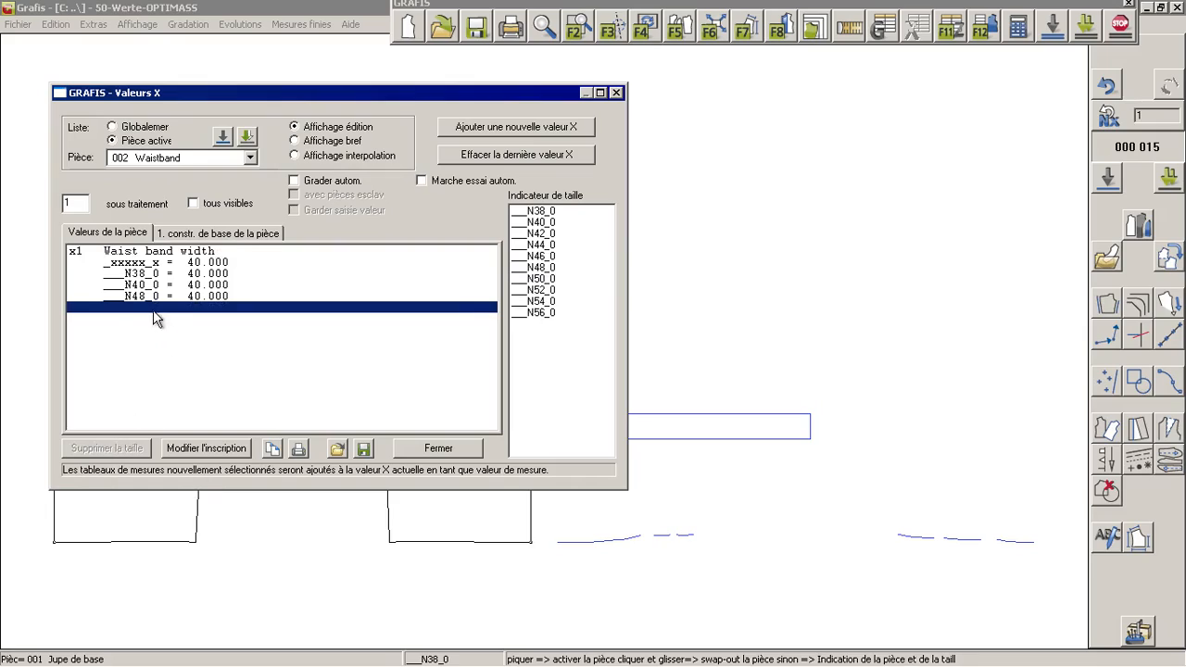
pyautogui.click(152, 296)
pyautogui.click(119, 448)
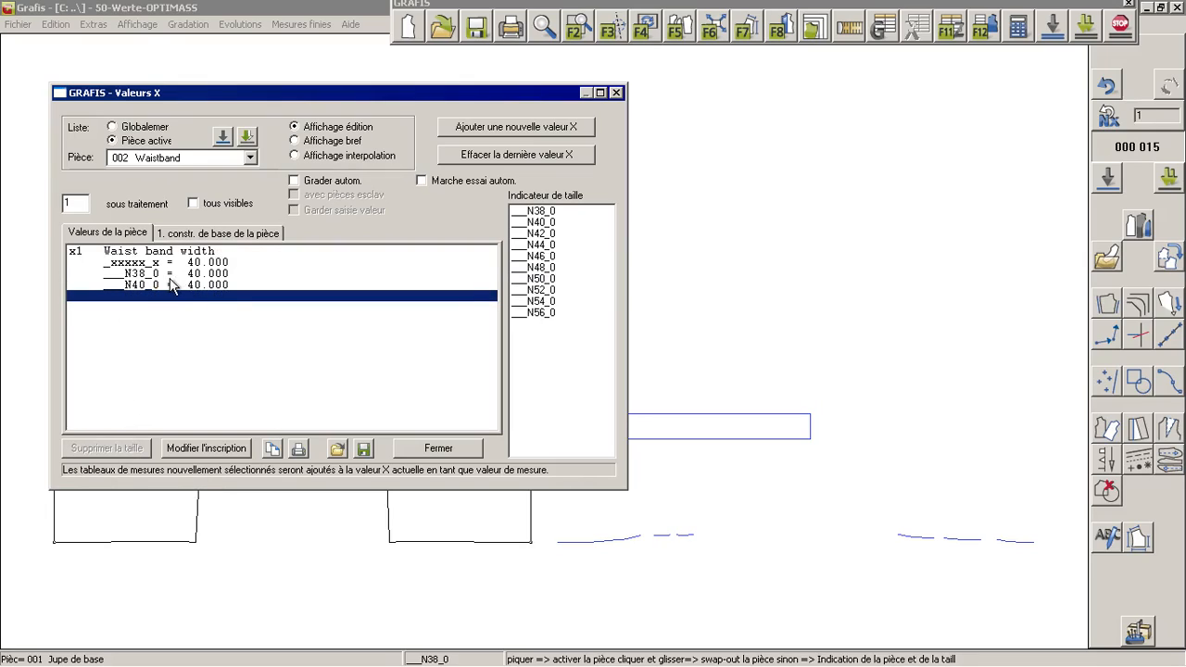
pyautogui.click(176, 274)
pyautogui.click(146, 286)
pyautogui.click(119, 447)
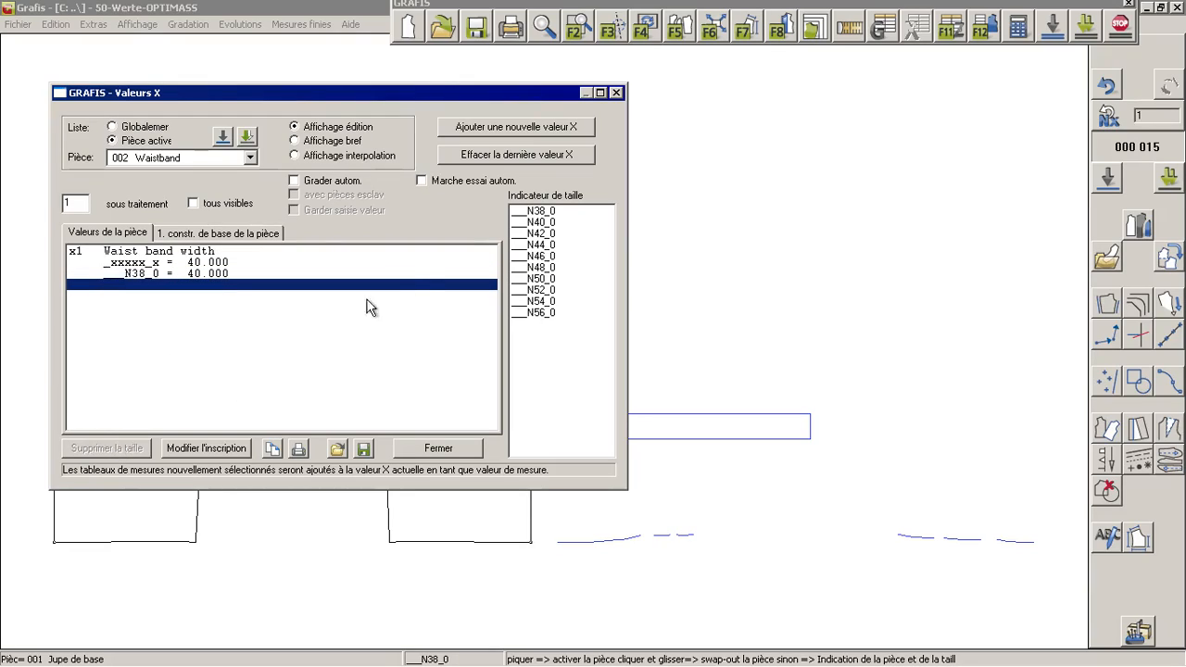
# - Add size N56 to the waistband width value x1 and set its width to 80 mm
pyautogui.click(539, 315)
pyautogui.doubleClick(202, 284)
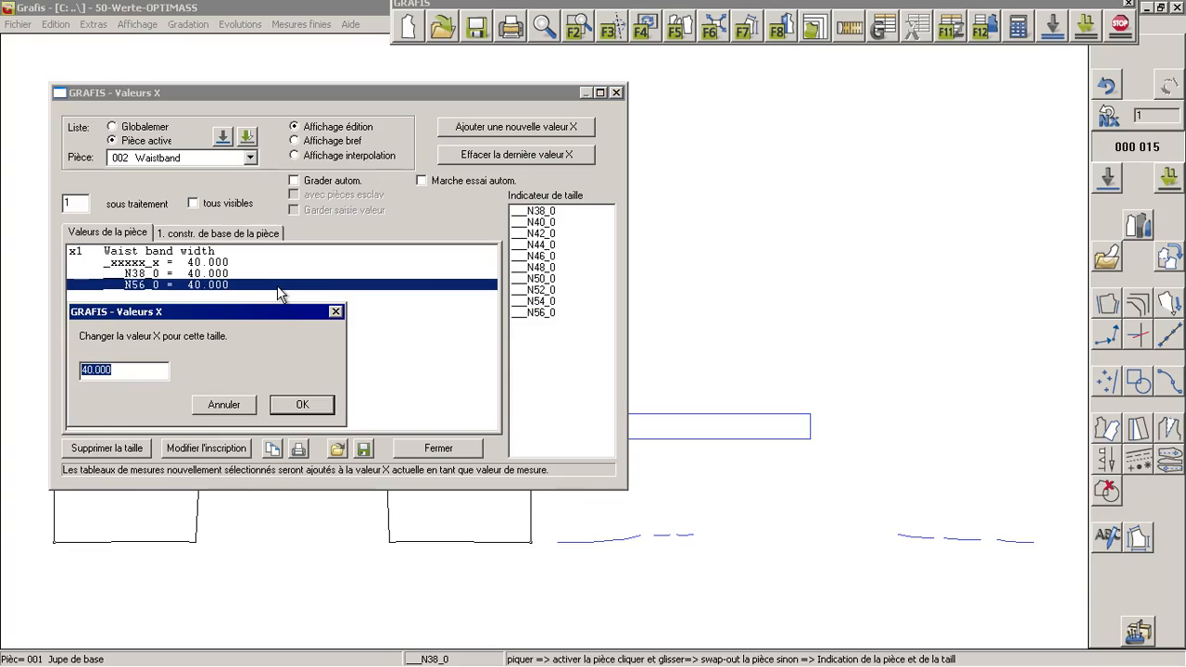
pyautogui.write('80')
pyautogui.press('Return')
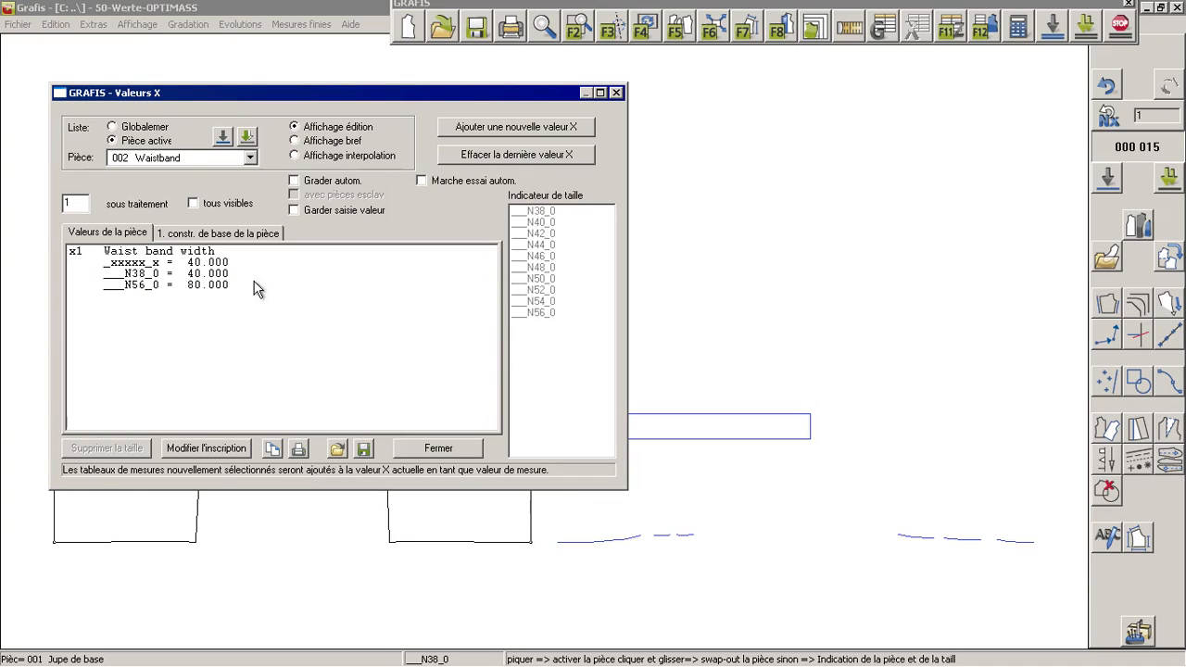
pyautogui.click(618, 94)
# - Test the Waistband part's grading across all listed sizes and return it to base size N38
pyautogui.click(1167, 181)
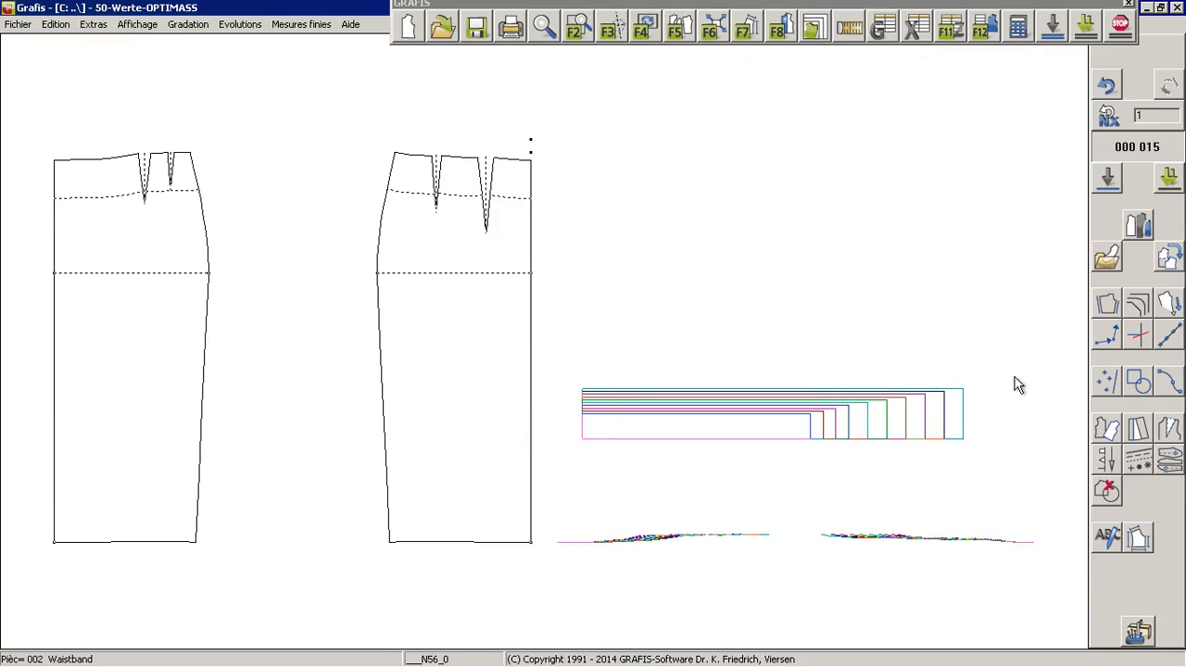
pyautogui.scroll(3, 1014, 377)
pyautogui.scroll(-3, 660, 551)
pyautogui.click(1100, 177)
# - Dimension the waistband's short right edge as measure A without the M02 prefix, using 25 mm text and an offset dimension line outside the rectangle
pyautogui.click(1146, 548)
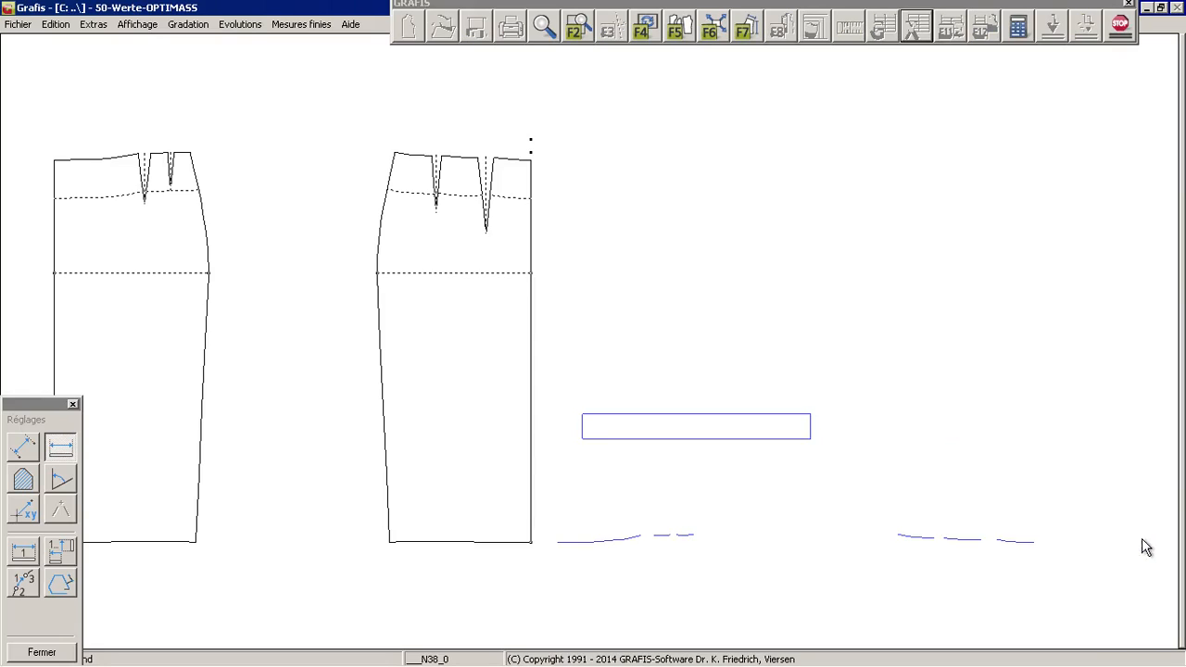
pyautogui.click(24, 551)
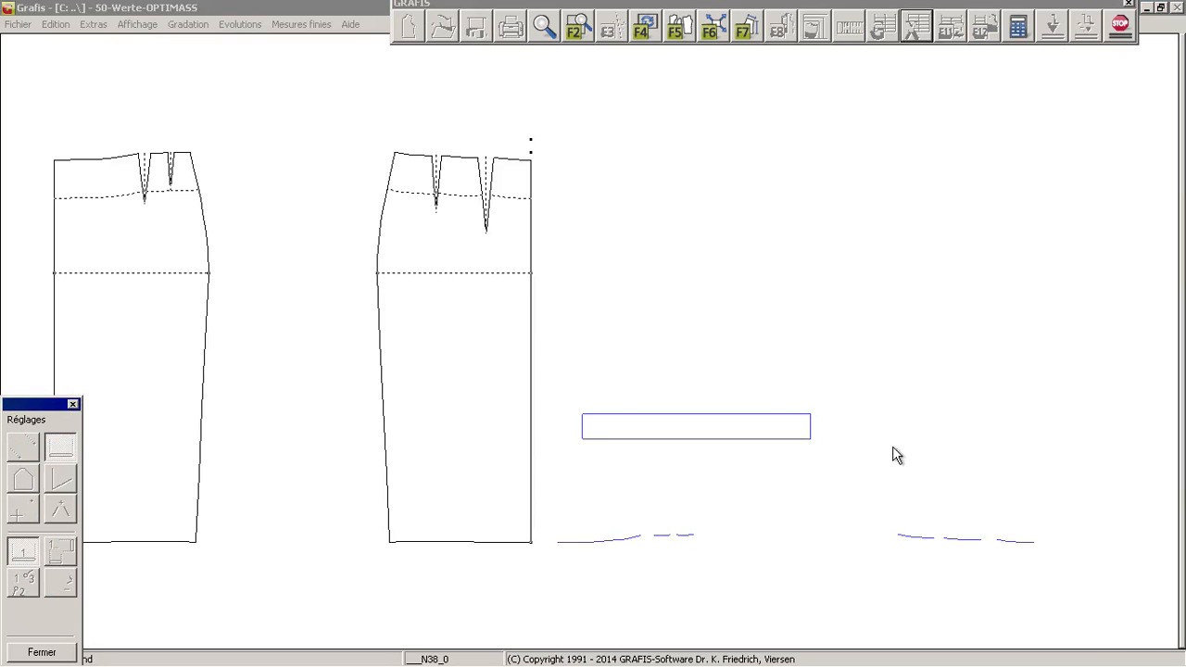
pyautogui.click(815, 429)
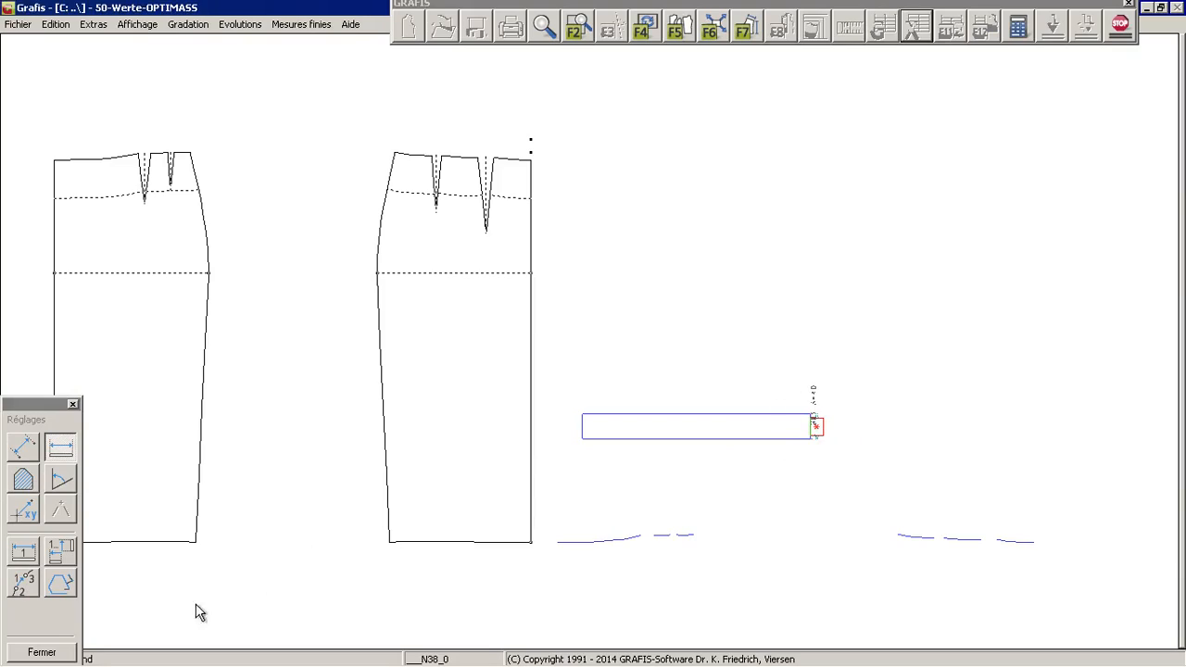
pyautogui.moveTo(31, 402); pyautogui.dragTo(125, 111)
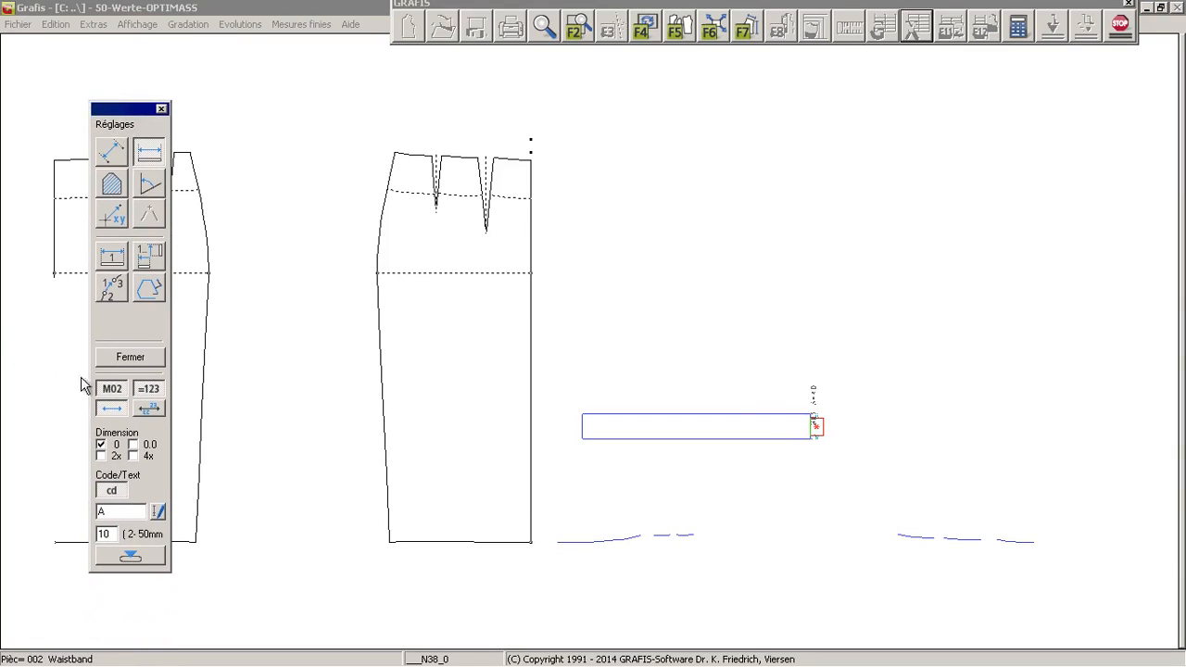
pyautogui.click(104, 535)
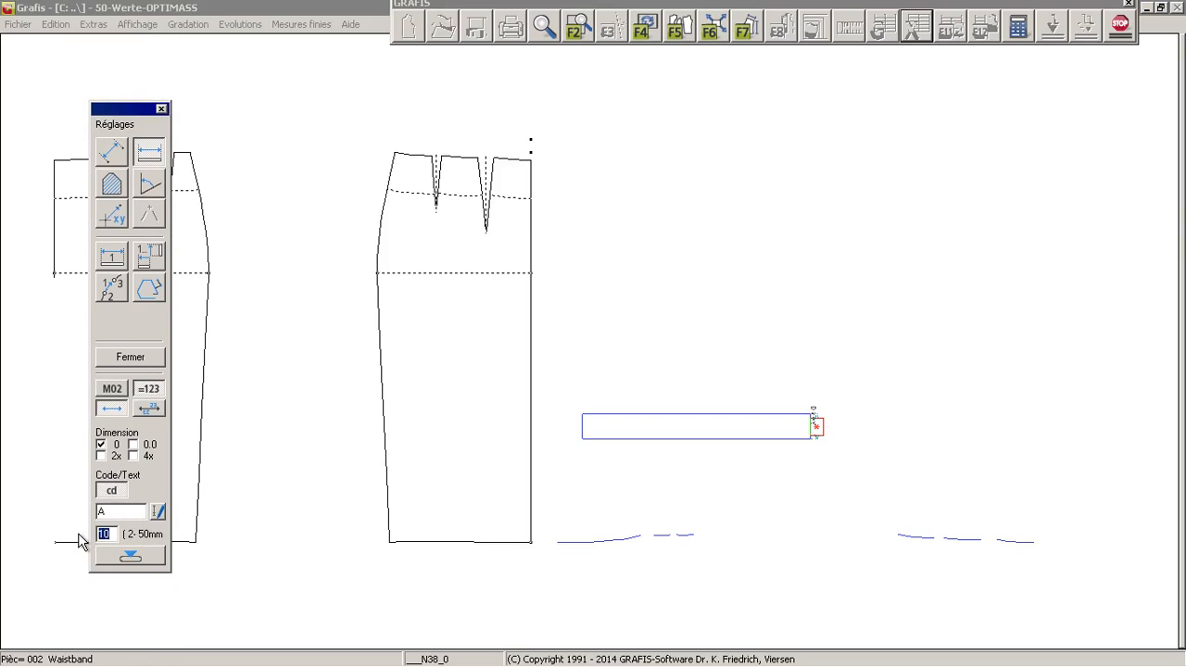
pyautogui.write('25')
pyautogui.click(152, 408)
pyautogui.click(857, 414)
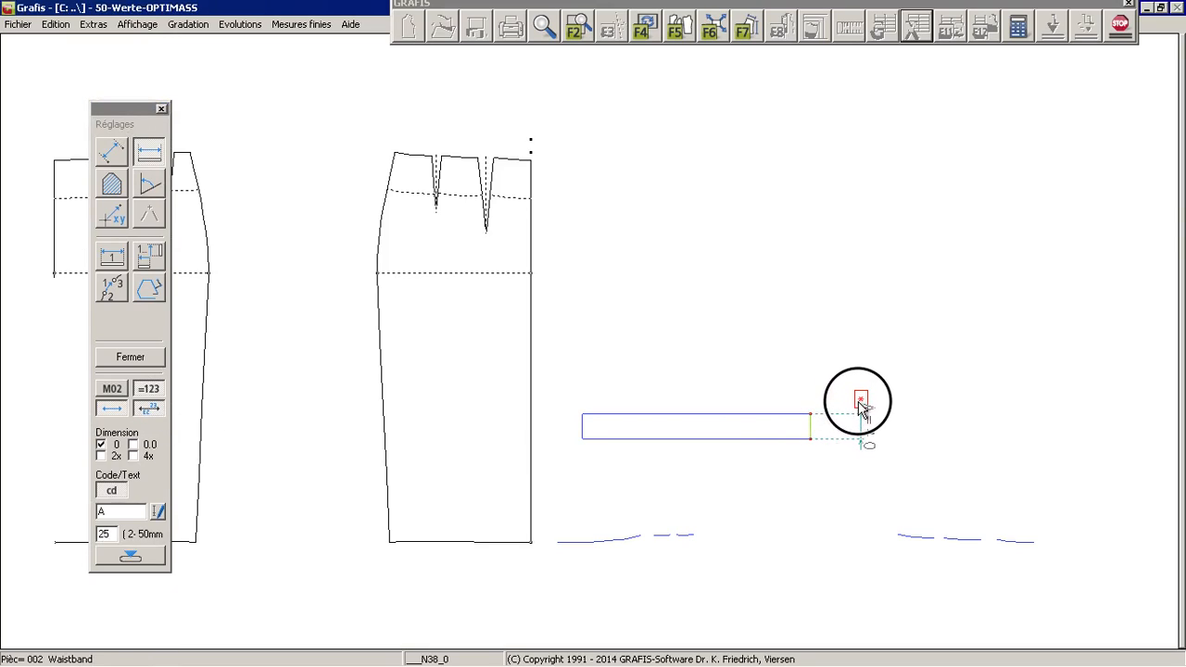
pyautogui.rightClick(932, 482)
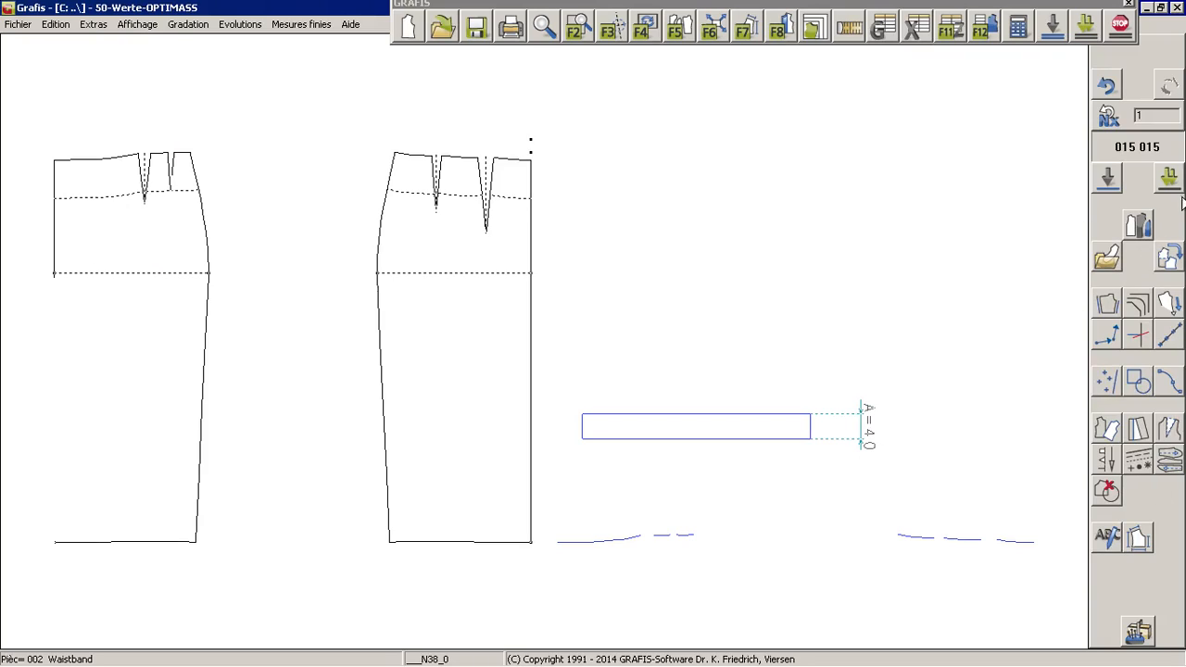
# - Grade the Waistband and review its finished measurements table as absolute values, base-size differences and size-to-size differences, and return to base size N38
pyautogui.click(1168, 180)
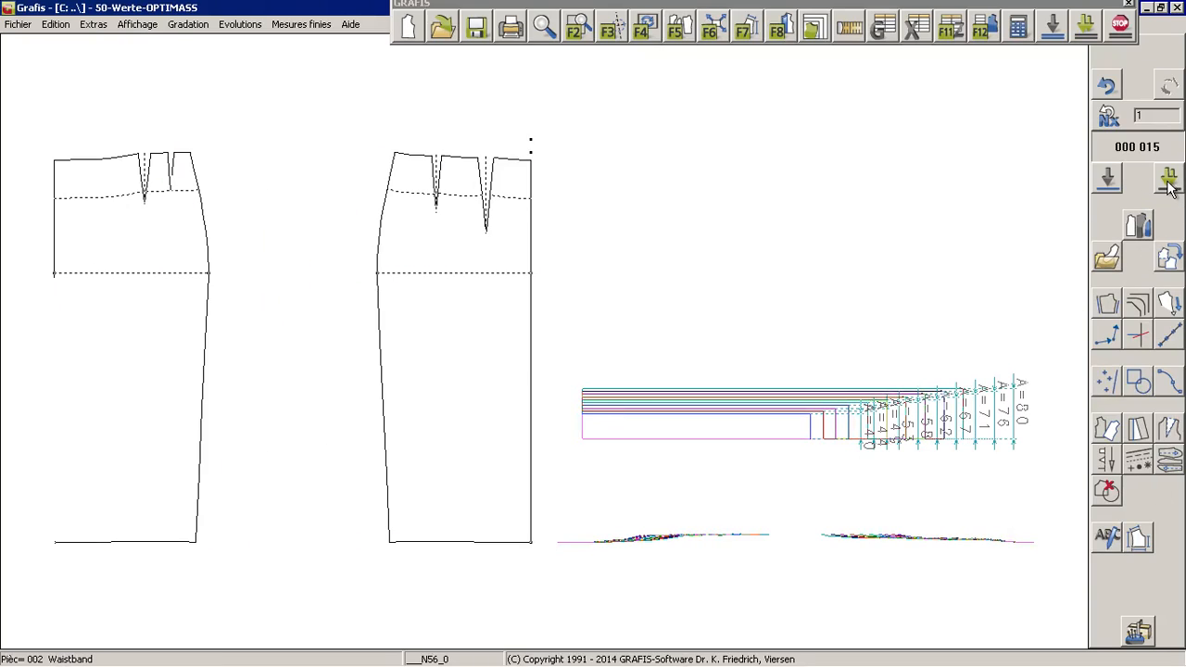
pyautogui.click(298, 25)
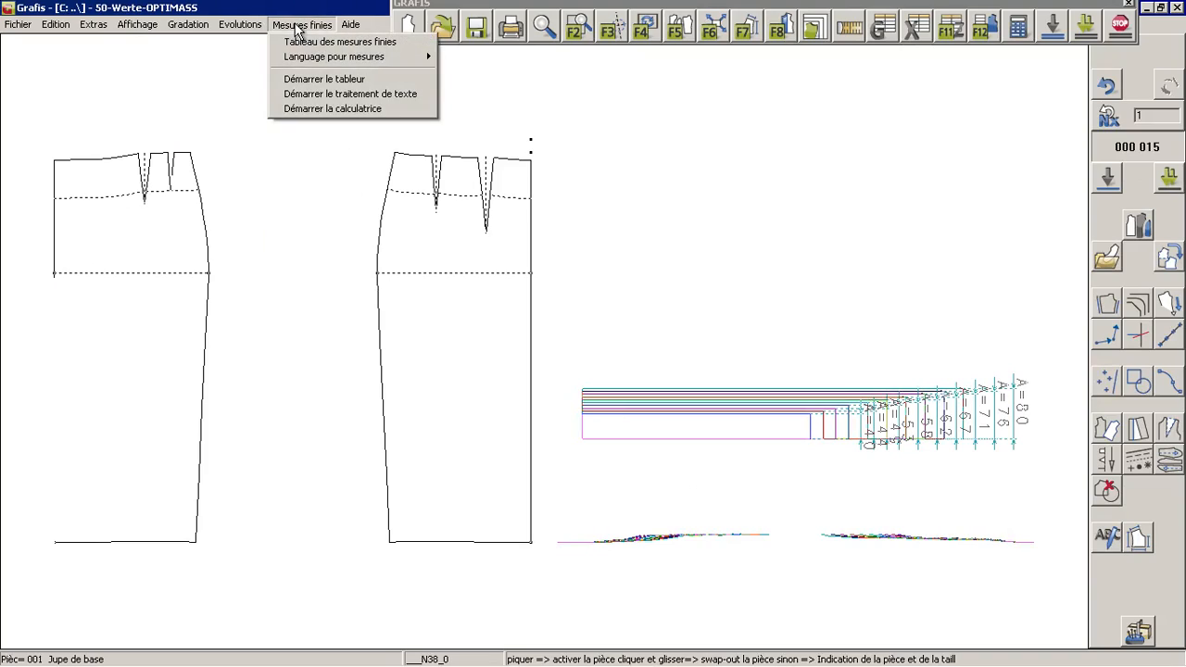
pyautogui.click(316, 42)
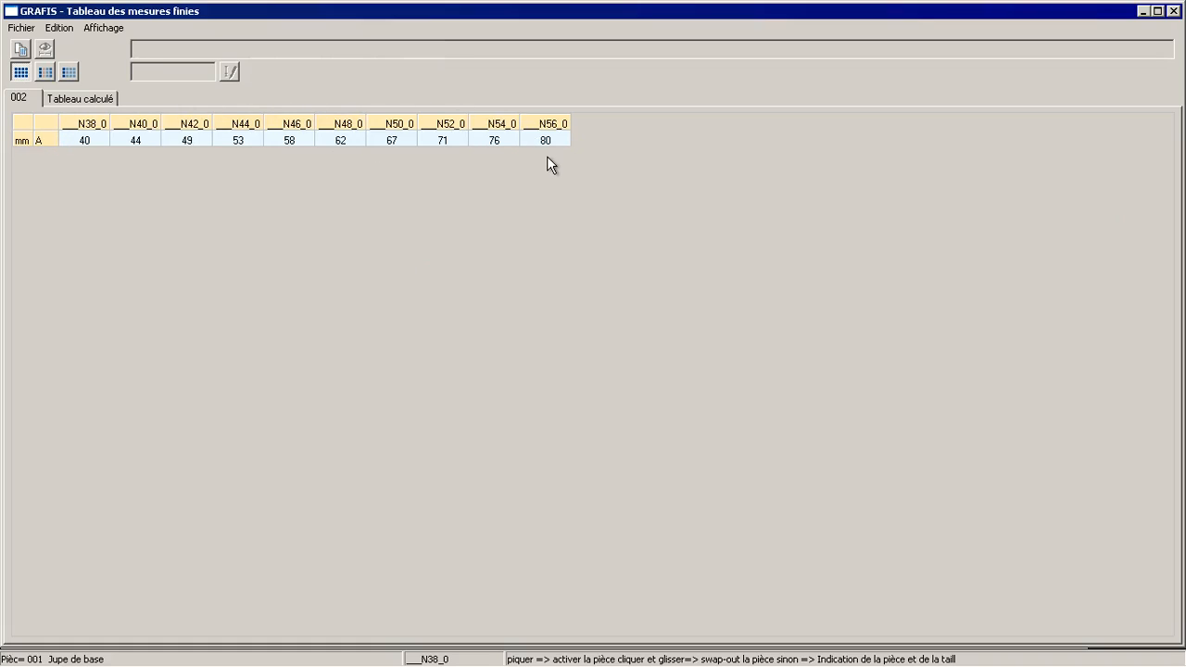
pyautogui.click(46, 73)
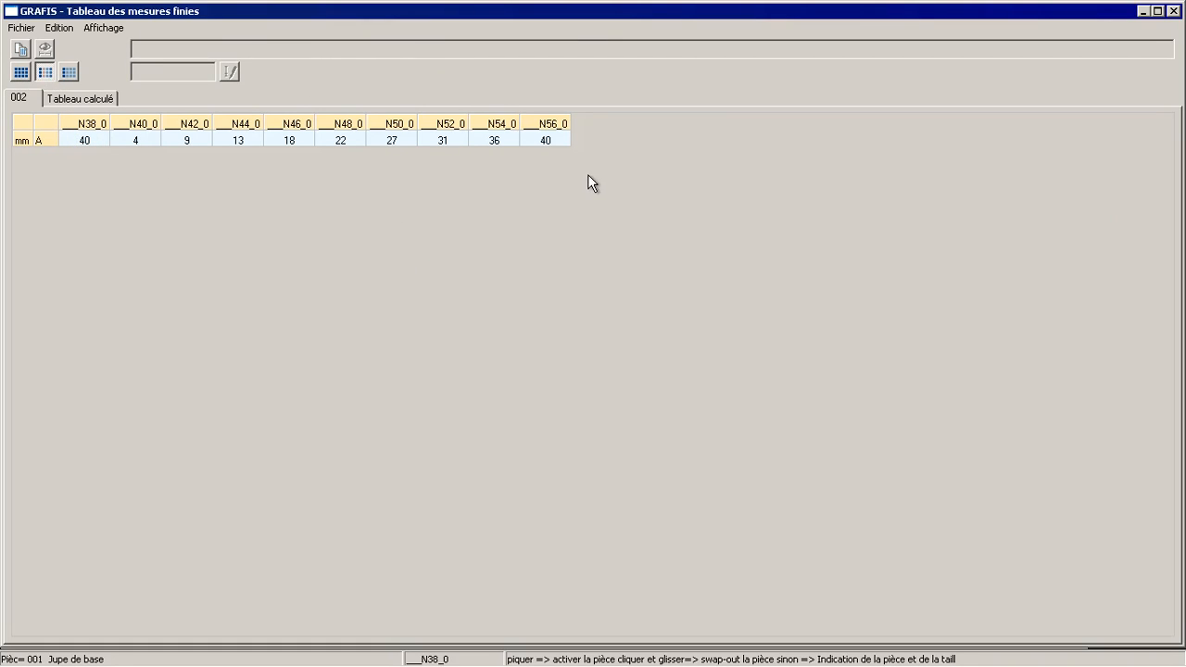
pyautogui.click(69, 72)
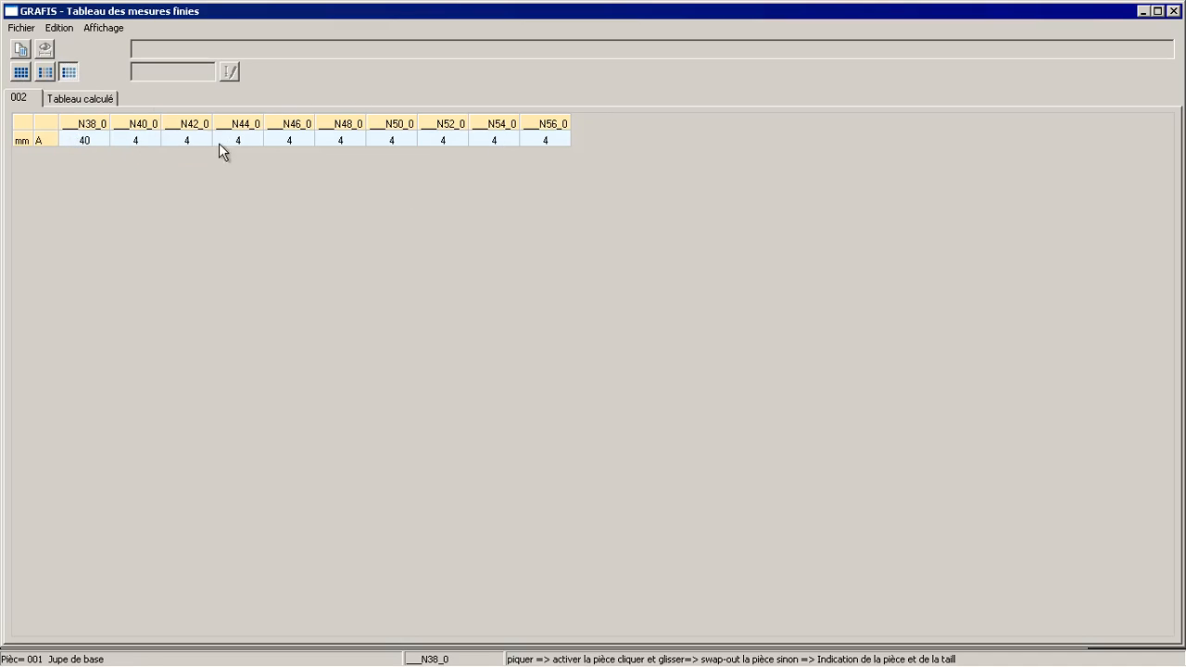
pyautogui.click(1171, 12)
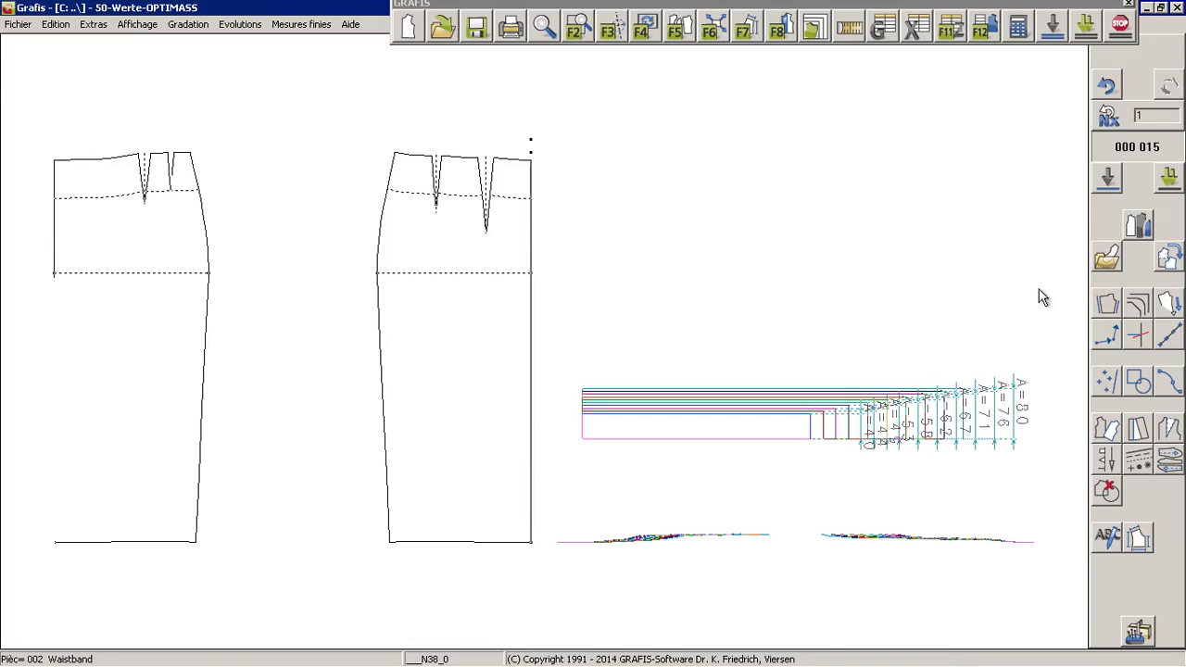
pyautogui.click(1107, 178)
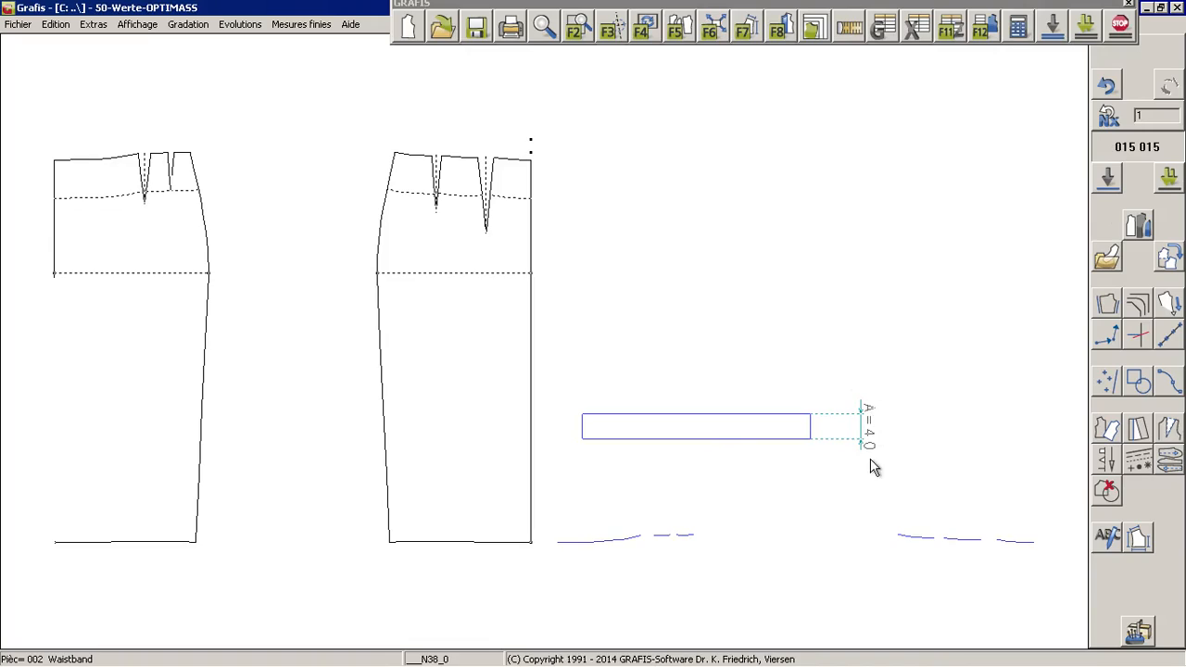
# - Add size N44 to the Waistband's width value x1 and set its width to 40 mm
pyautogui.click(746, 33)
pyautogui.click(915, 38)
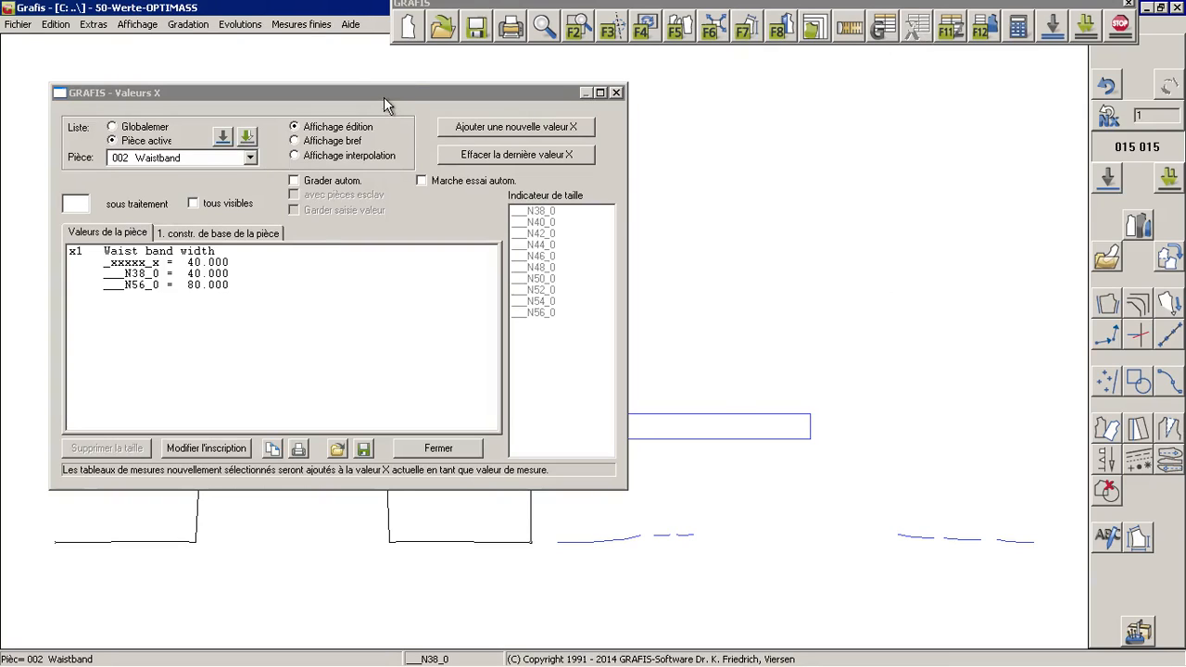
pyautogui.moveTo(384, 97); pyautogui.dragTo(420, 123)
pyautogui.click(178, 315)
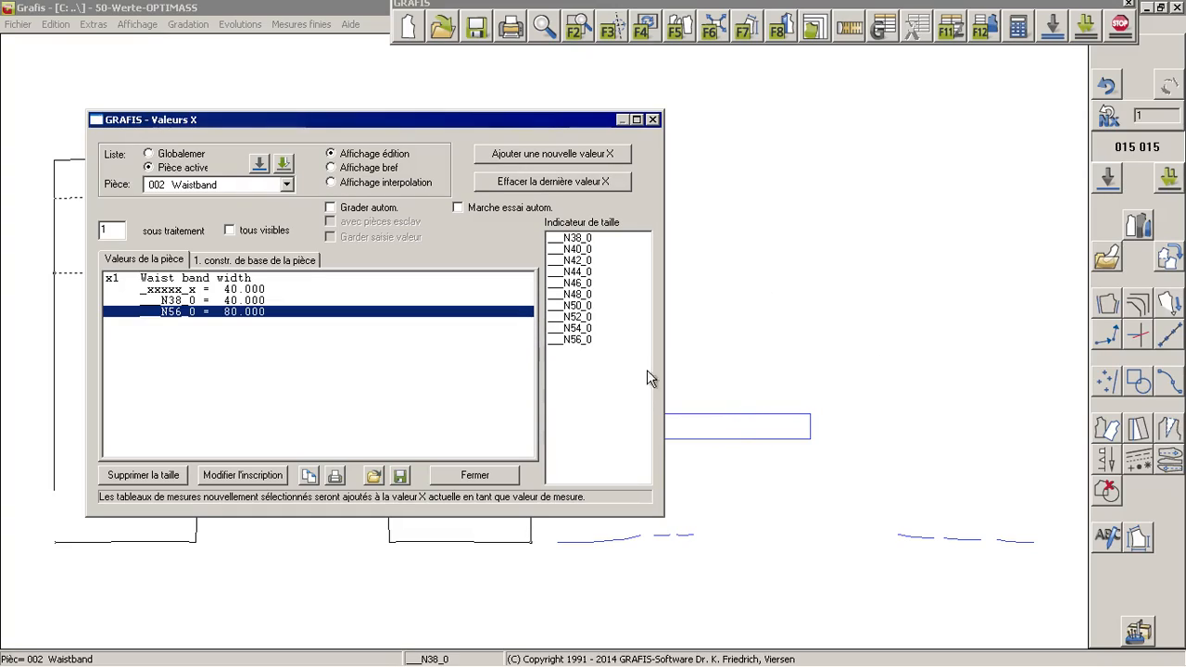
pyautogui.doubleClick(578, 273)
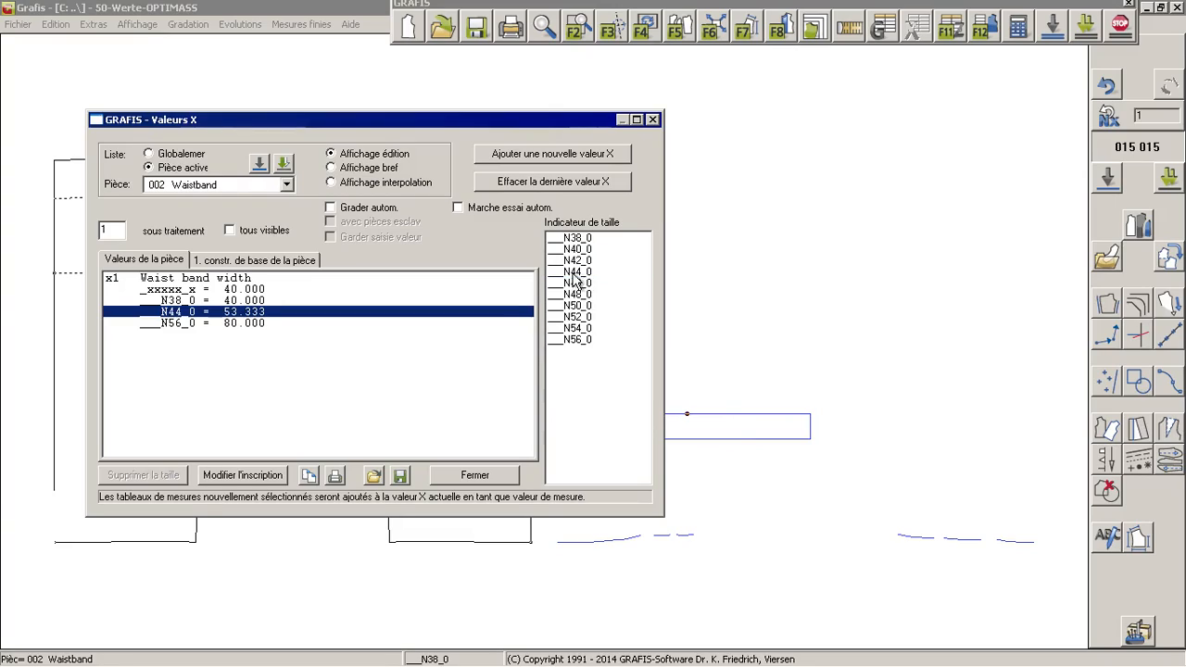
pyautogui.doubleClick(237, 318)
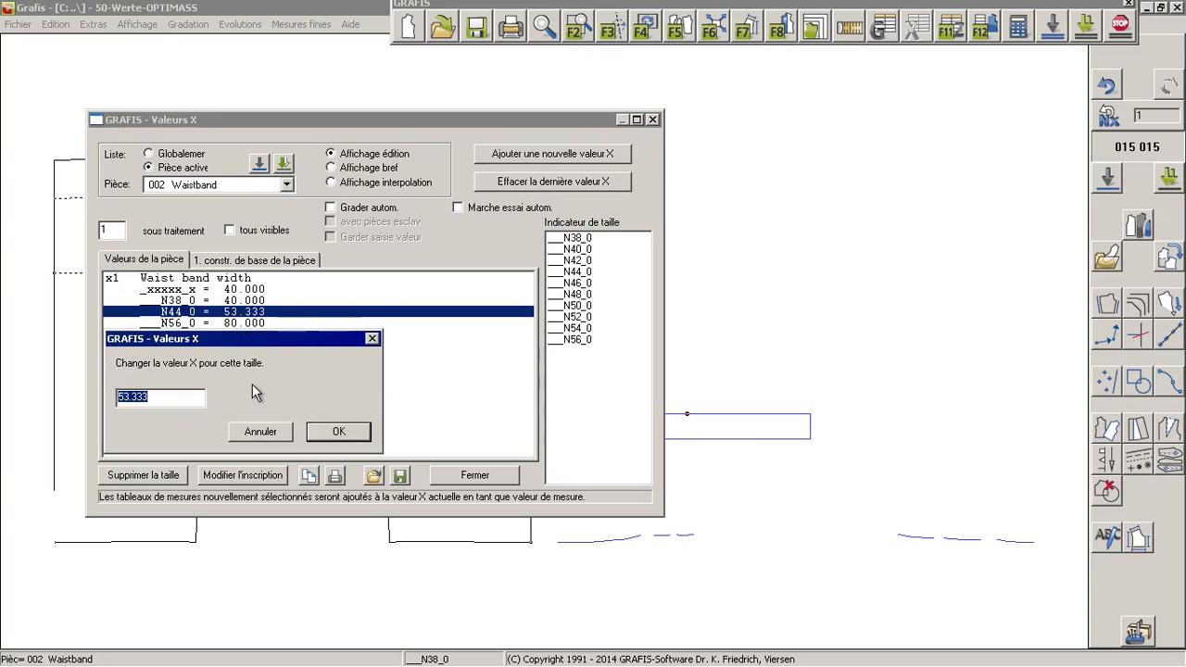
pyautogui.write('40')
pyautogui.press('Return')
# - Add size N46 to the waistband width value x1 and set its width to 60 mm
pyautogui.click(209, 323)
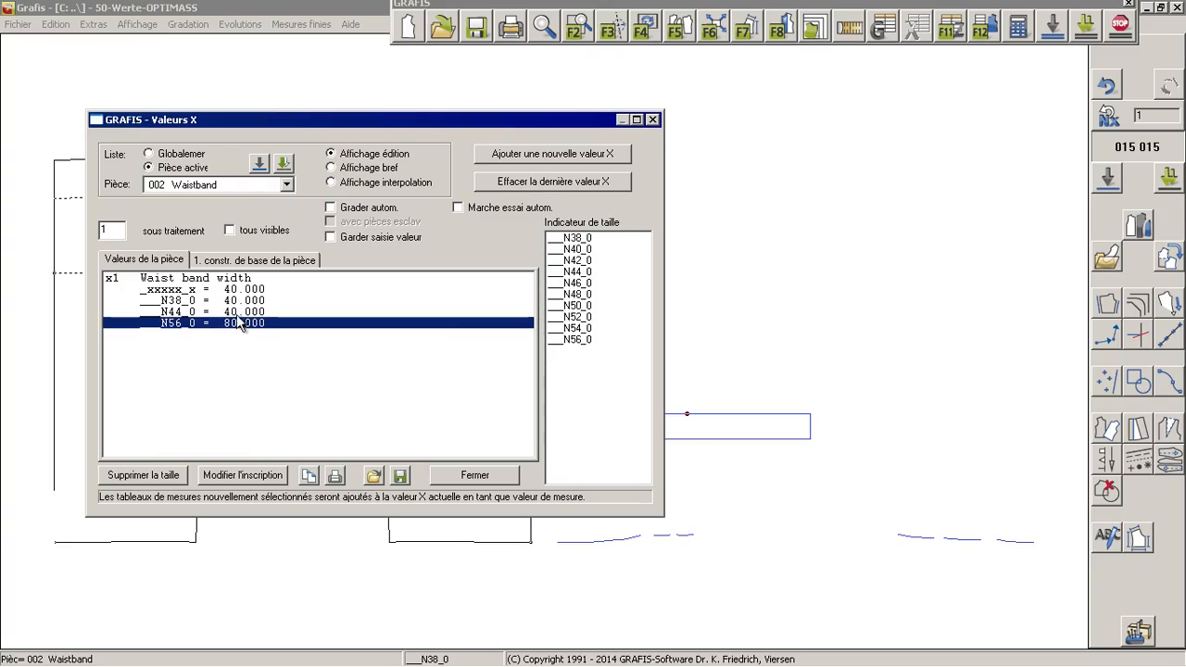
pyautogui.click(182, 301)
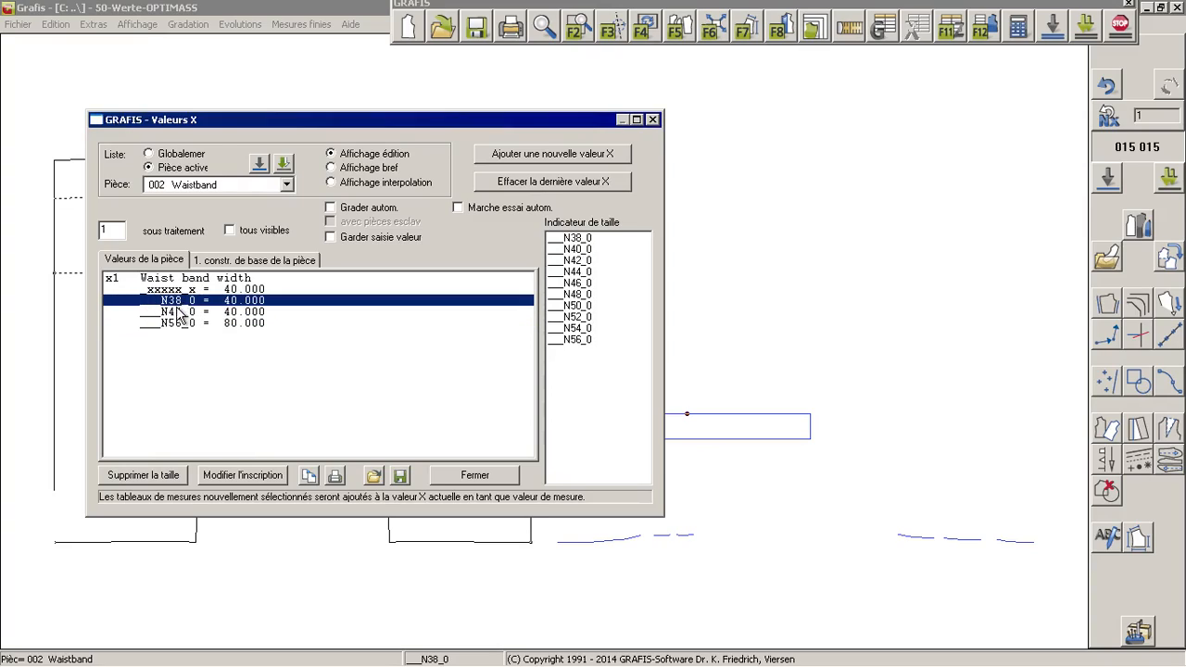
pyautogui.click(180, 311)
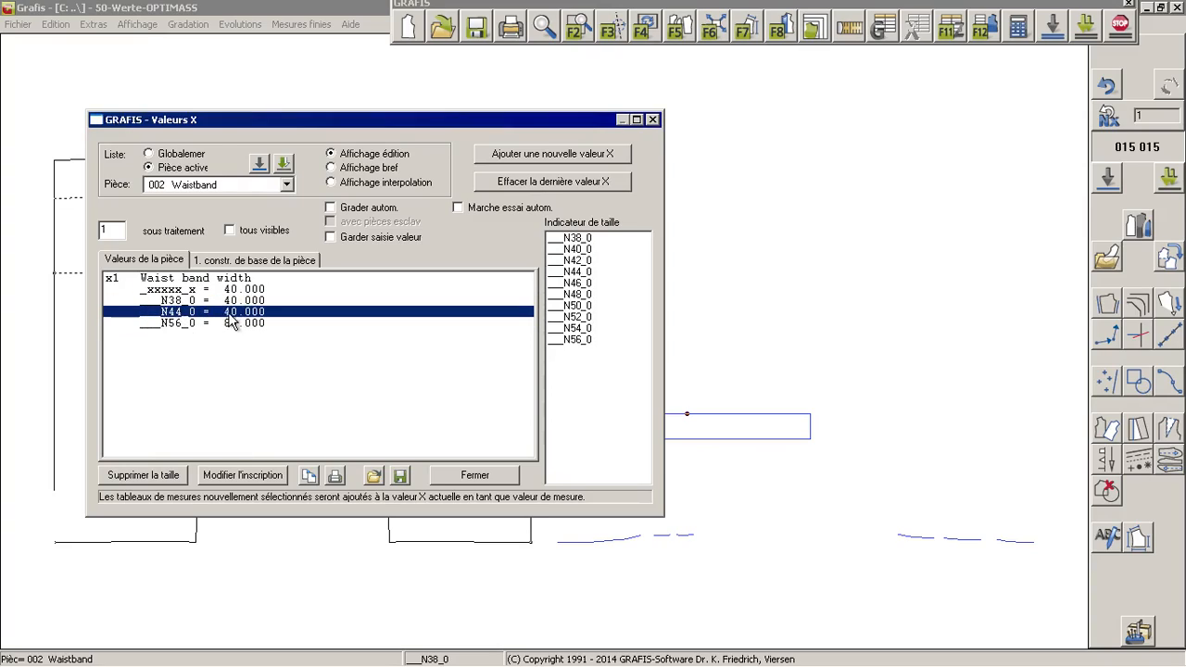
pyautogui.click(571, 283)
pyautogui.click(238, 324)
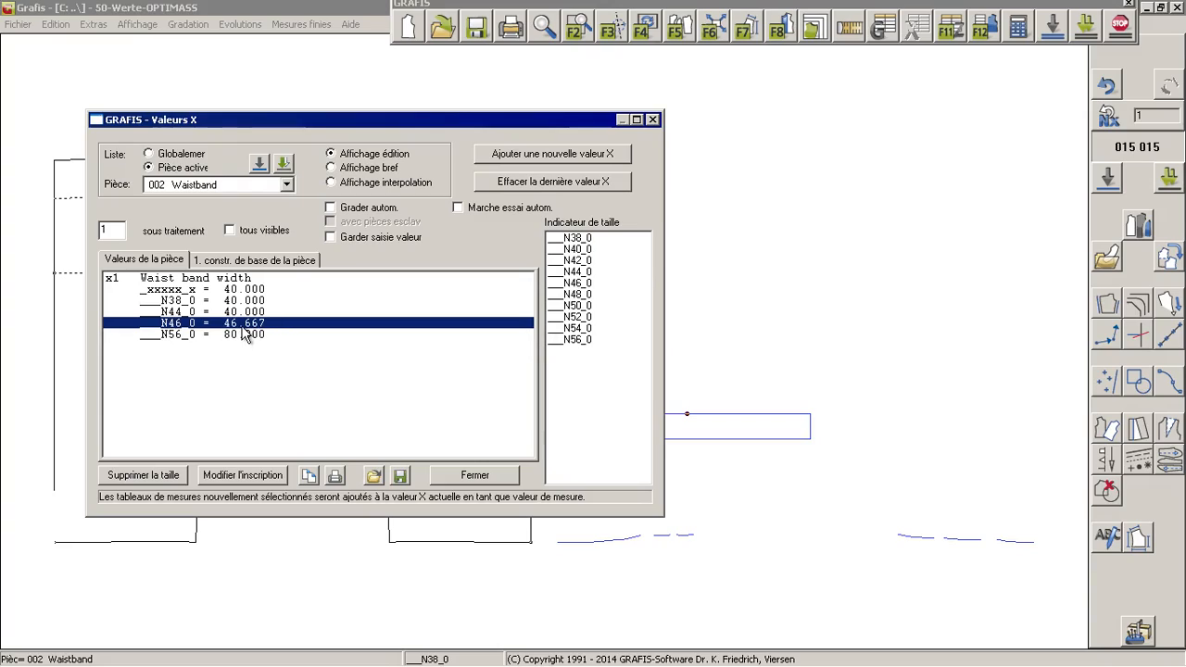
pyautogui.doubleClick(238, 323)
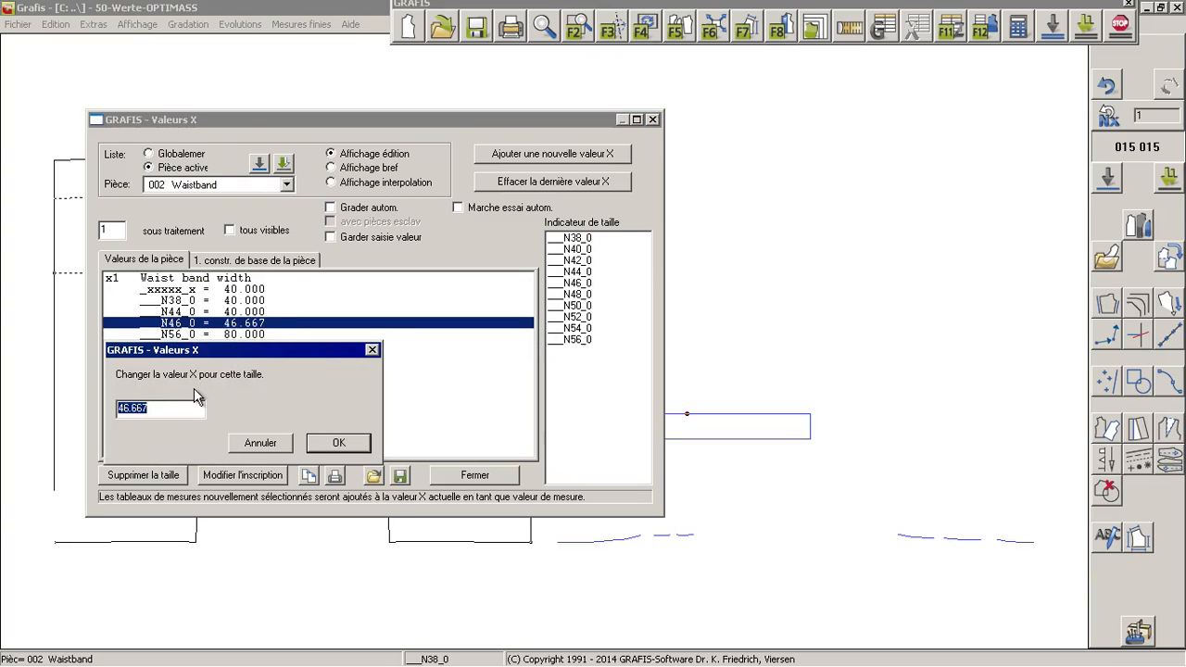
pyautogui.write('60')
pyautogui.press('Return')
# - Set the waistband width for size N56 to 60 mm and close the x-value list
pyautogui.click(264, 336)
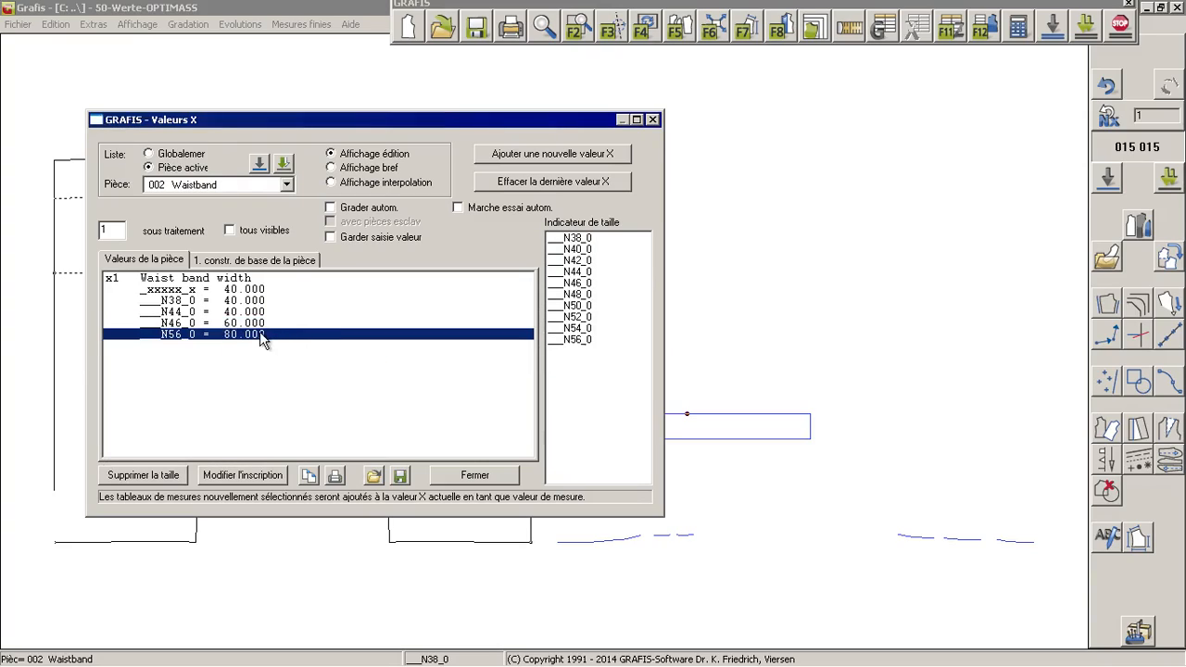
pyautogui.doubleClick(256, 338)
pyautogui.write('60')
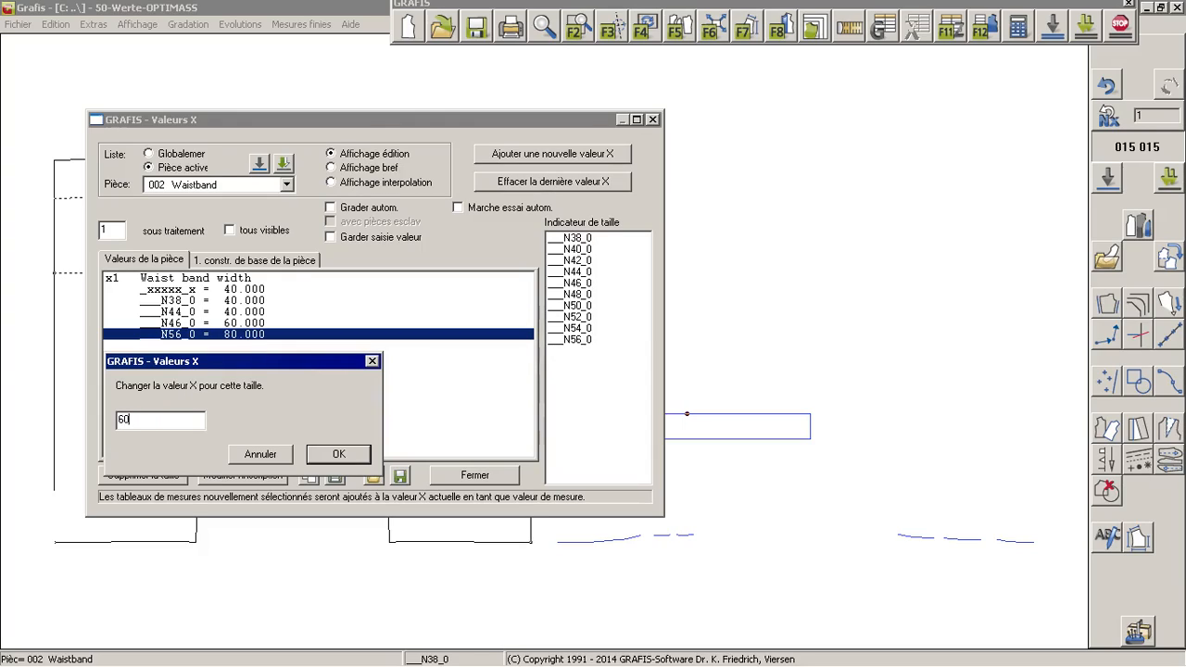
pyautogui.press('Return')
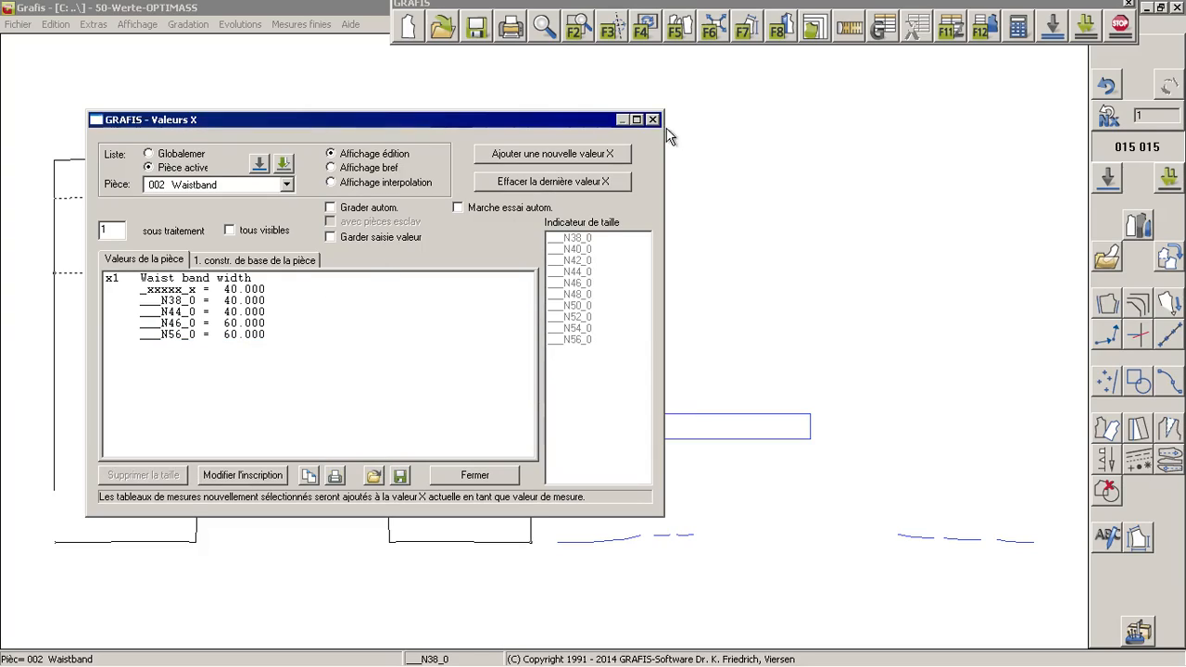
pyautogui.click(652, 120)
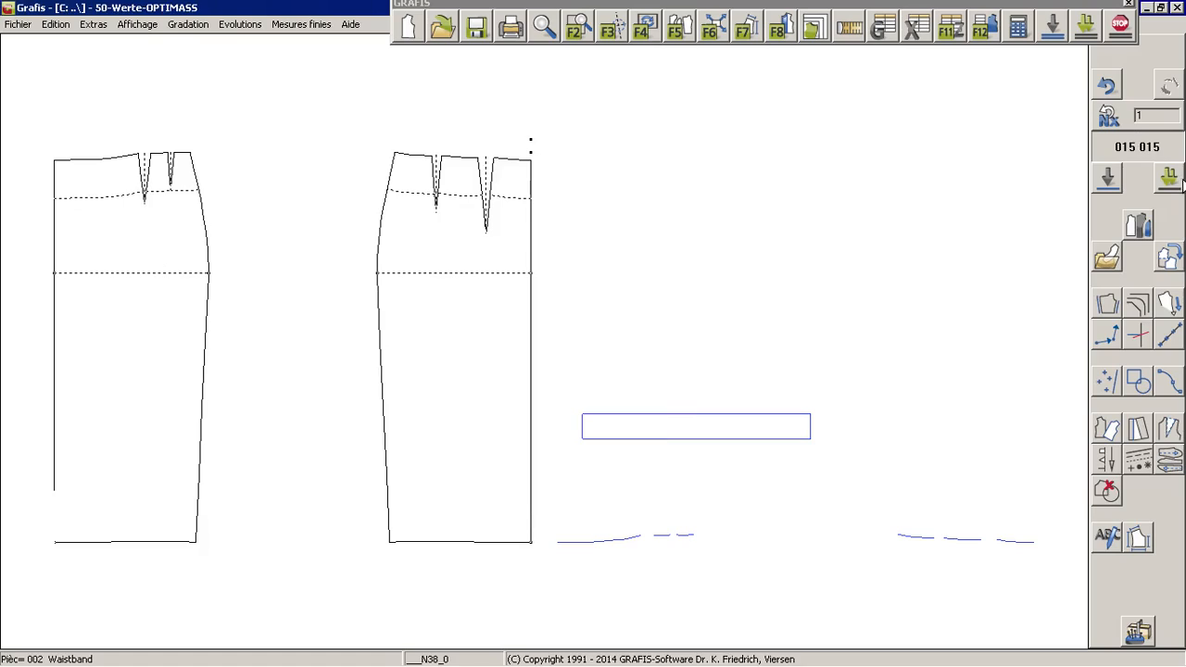
# - Grade the Waistband across all listed sizes and inspect the stacked outlines for the stepped width
pyautogui.click(1175, 178)
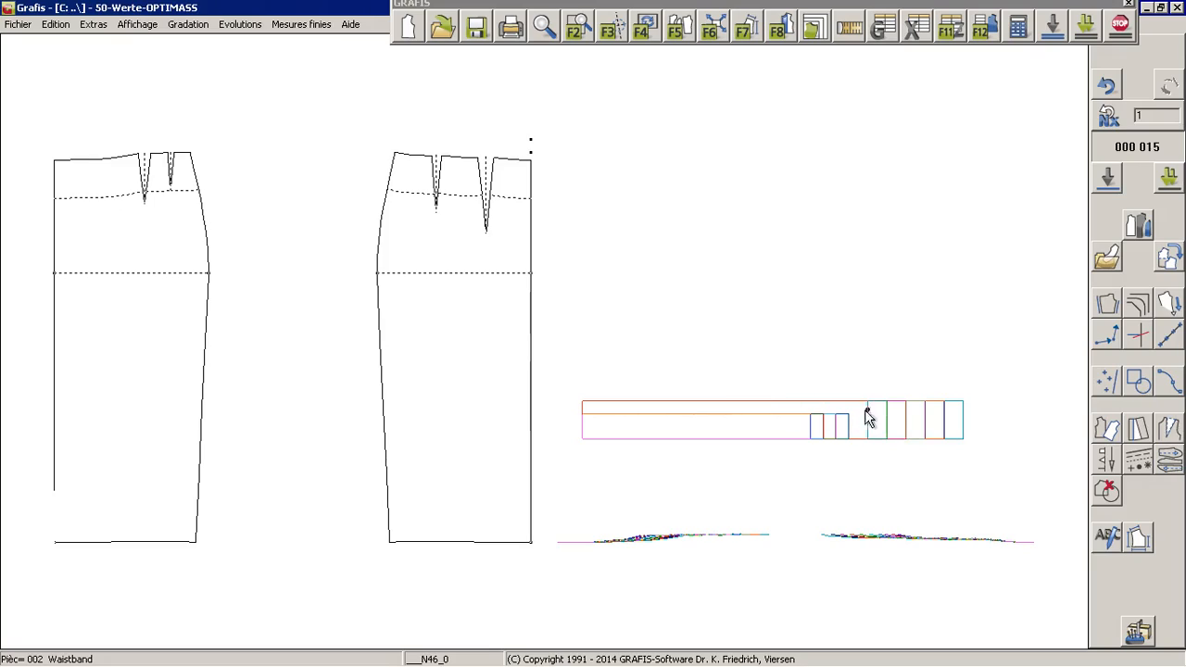
pyautogui.scroll(-2, 765, 405)
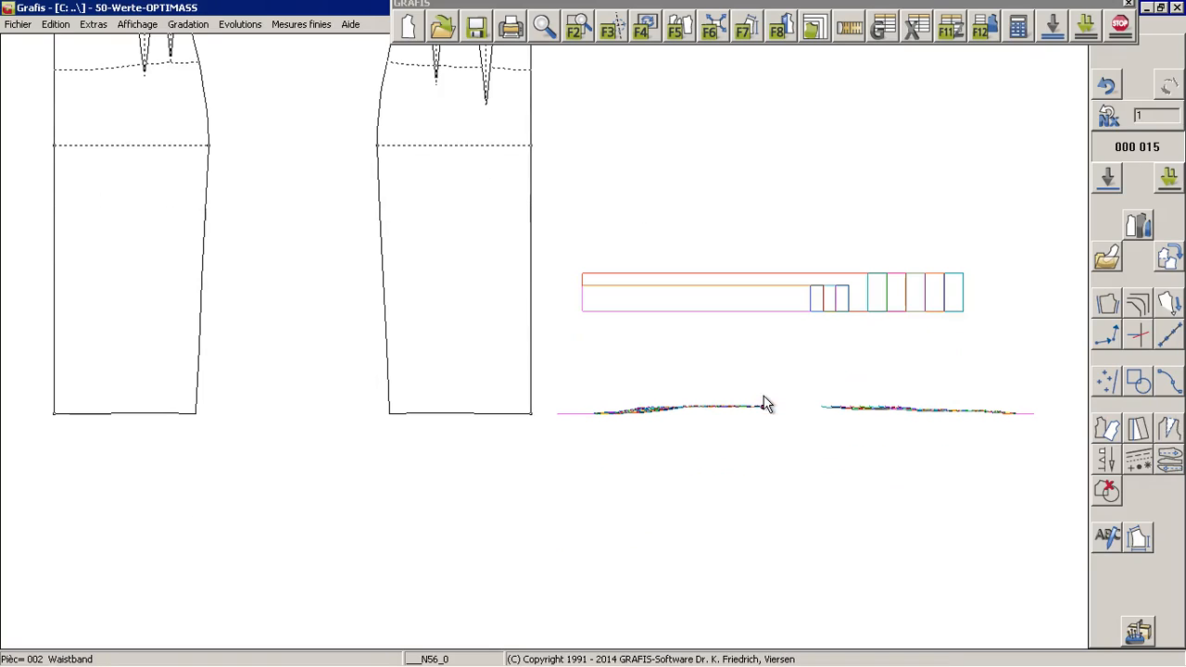
pyautogui.scroll(1, 866, 306)
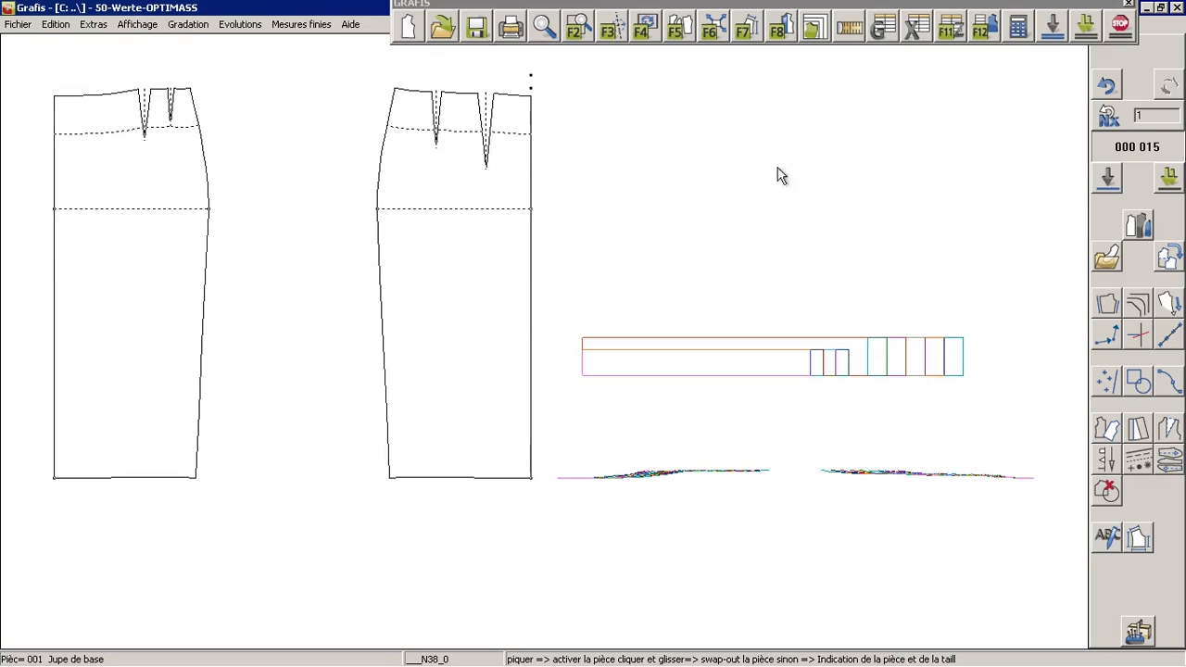